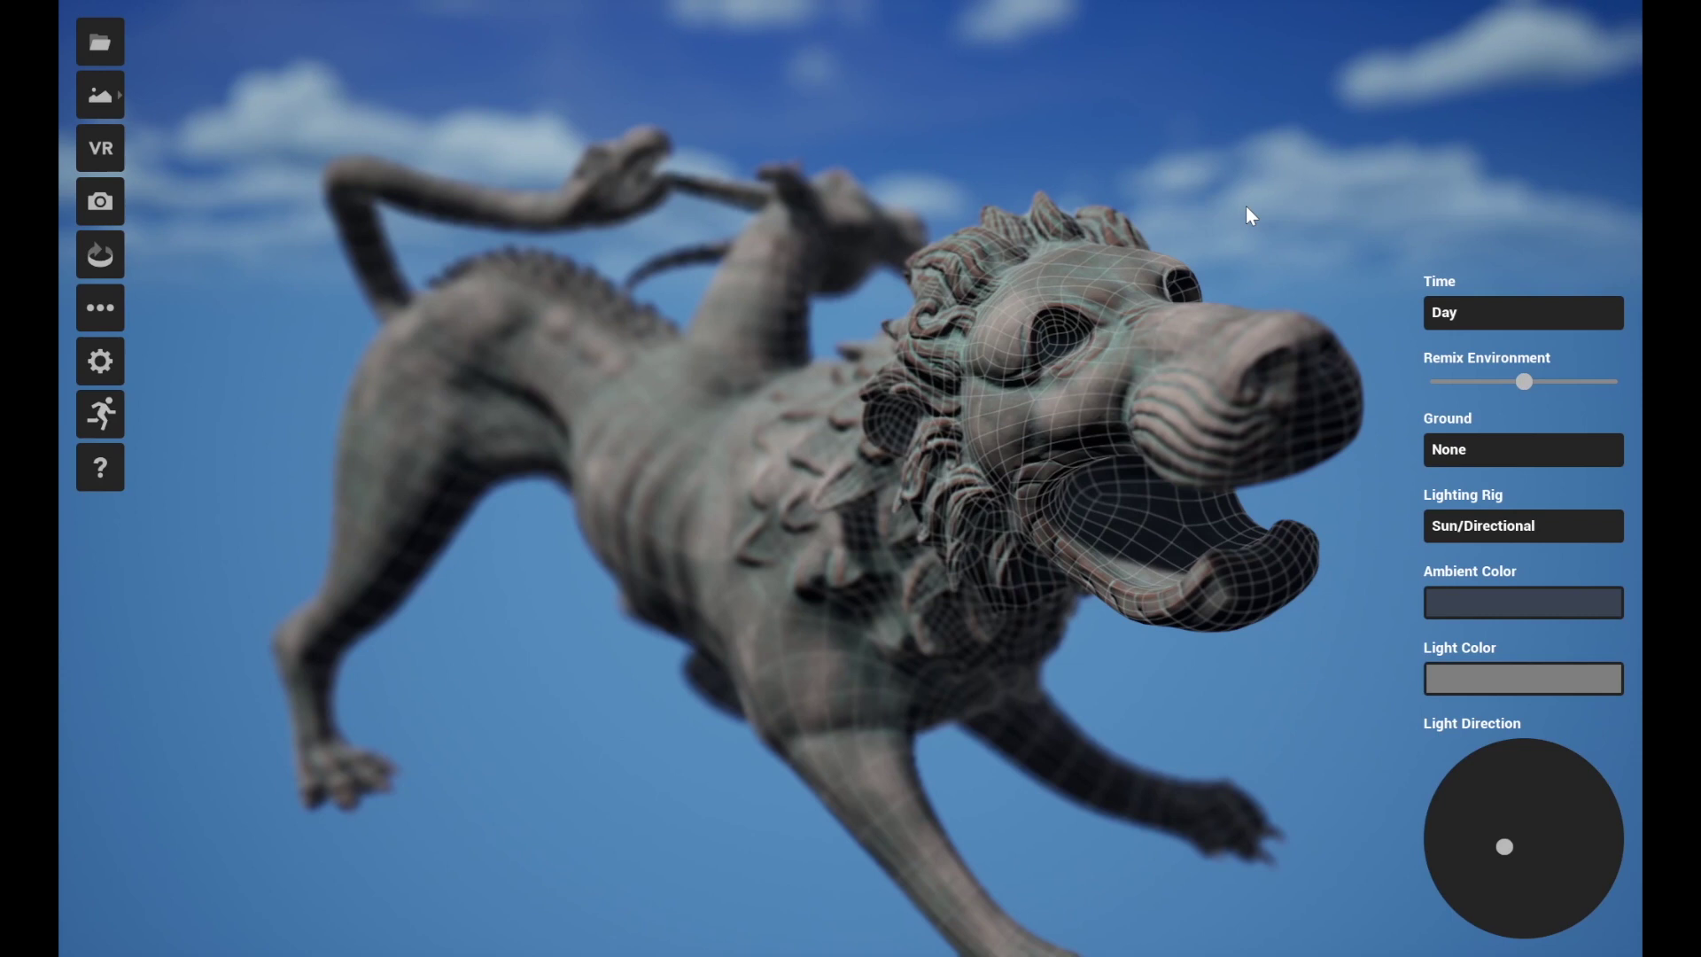
# Step: Check the general settings and inspect the wireframed chimera from several angles, setting the focus on the goat head
pyautogui.click(102, 365)
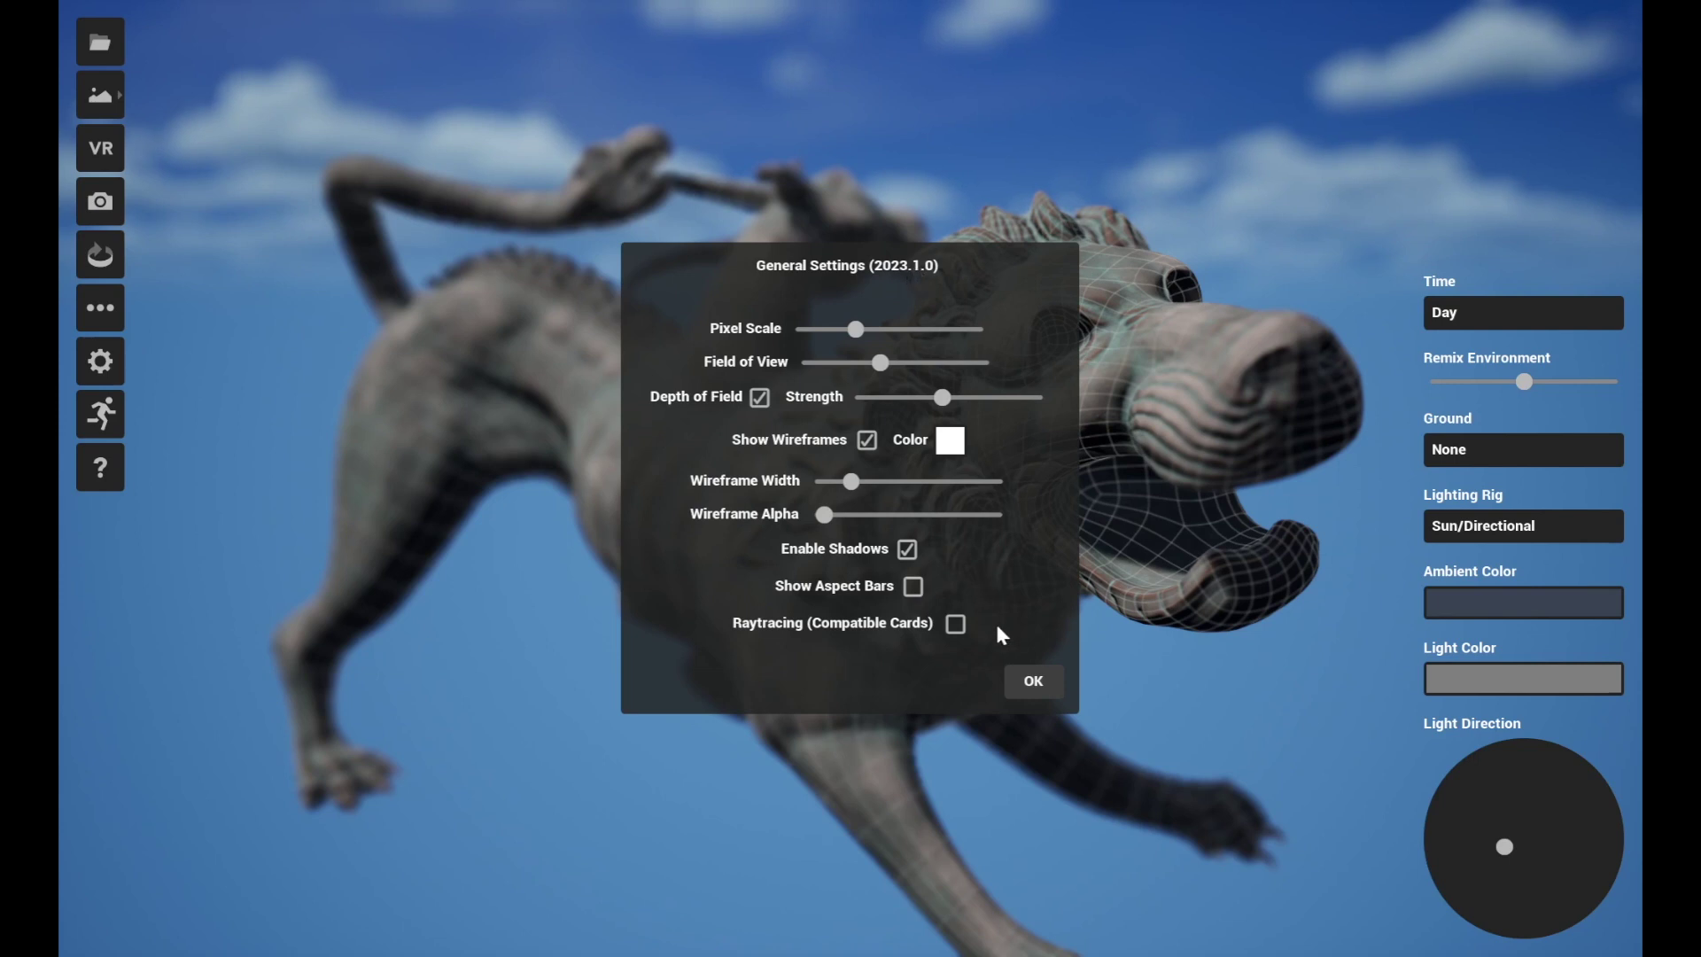
pyautogui.click(1034, 684)
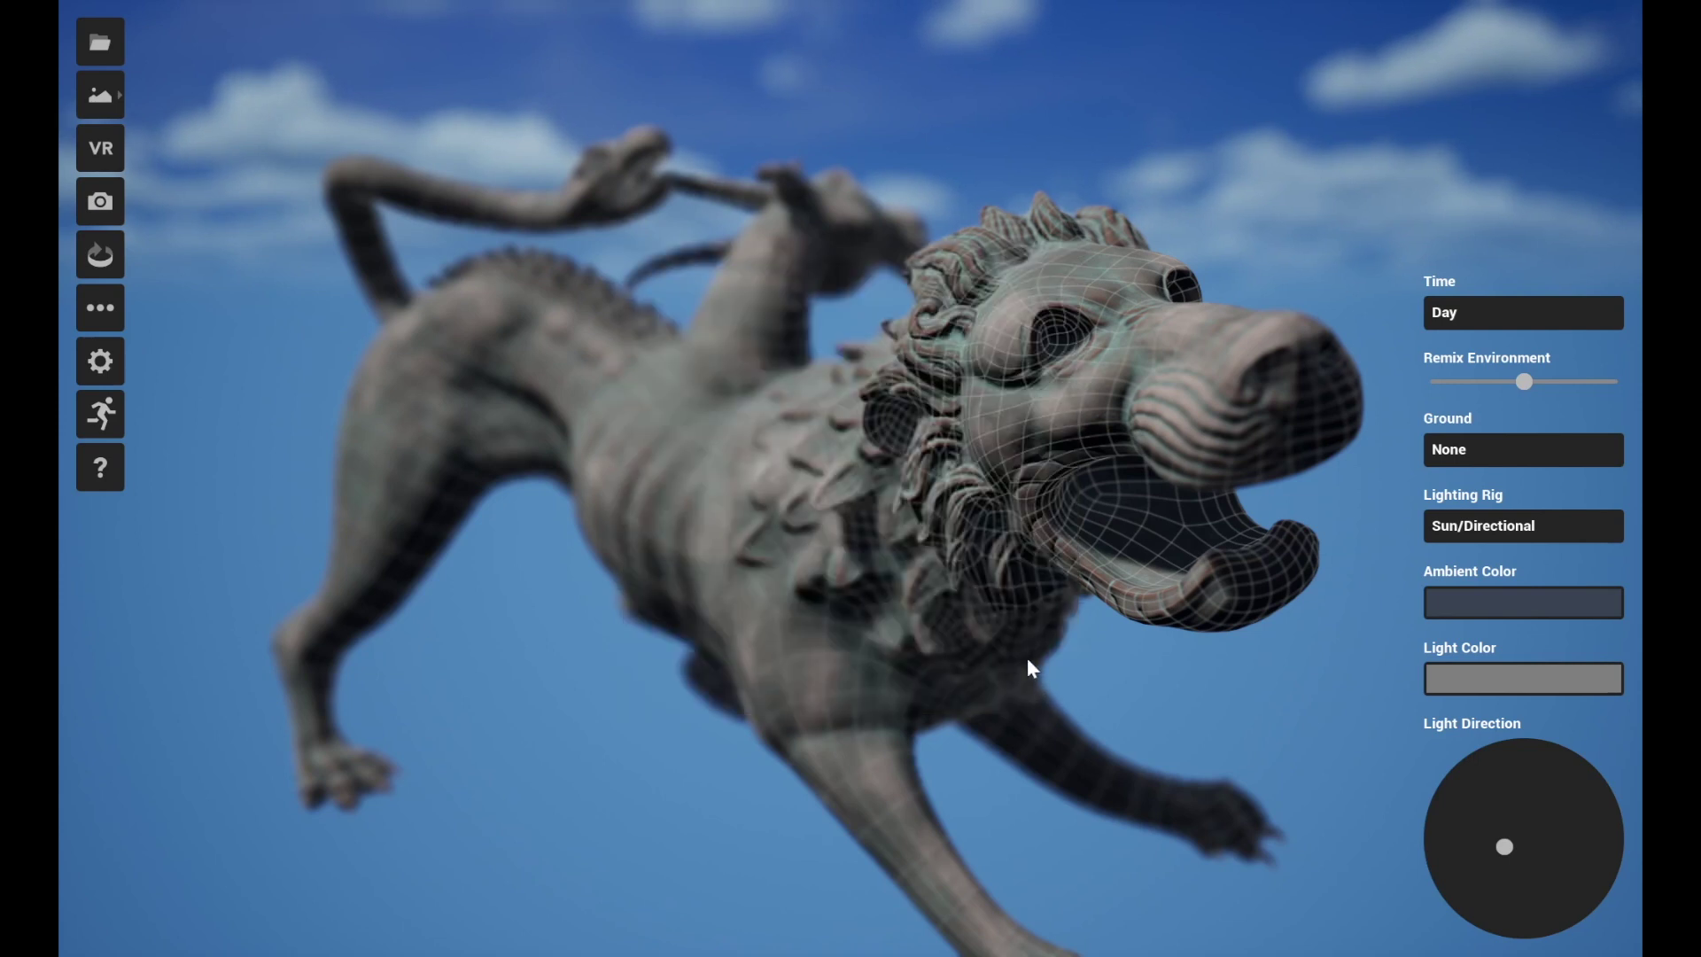
pyautogui.moveTo(982, 593); pyautogui.dragTo(844, 481)
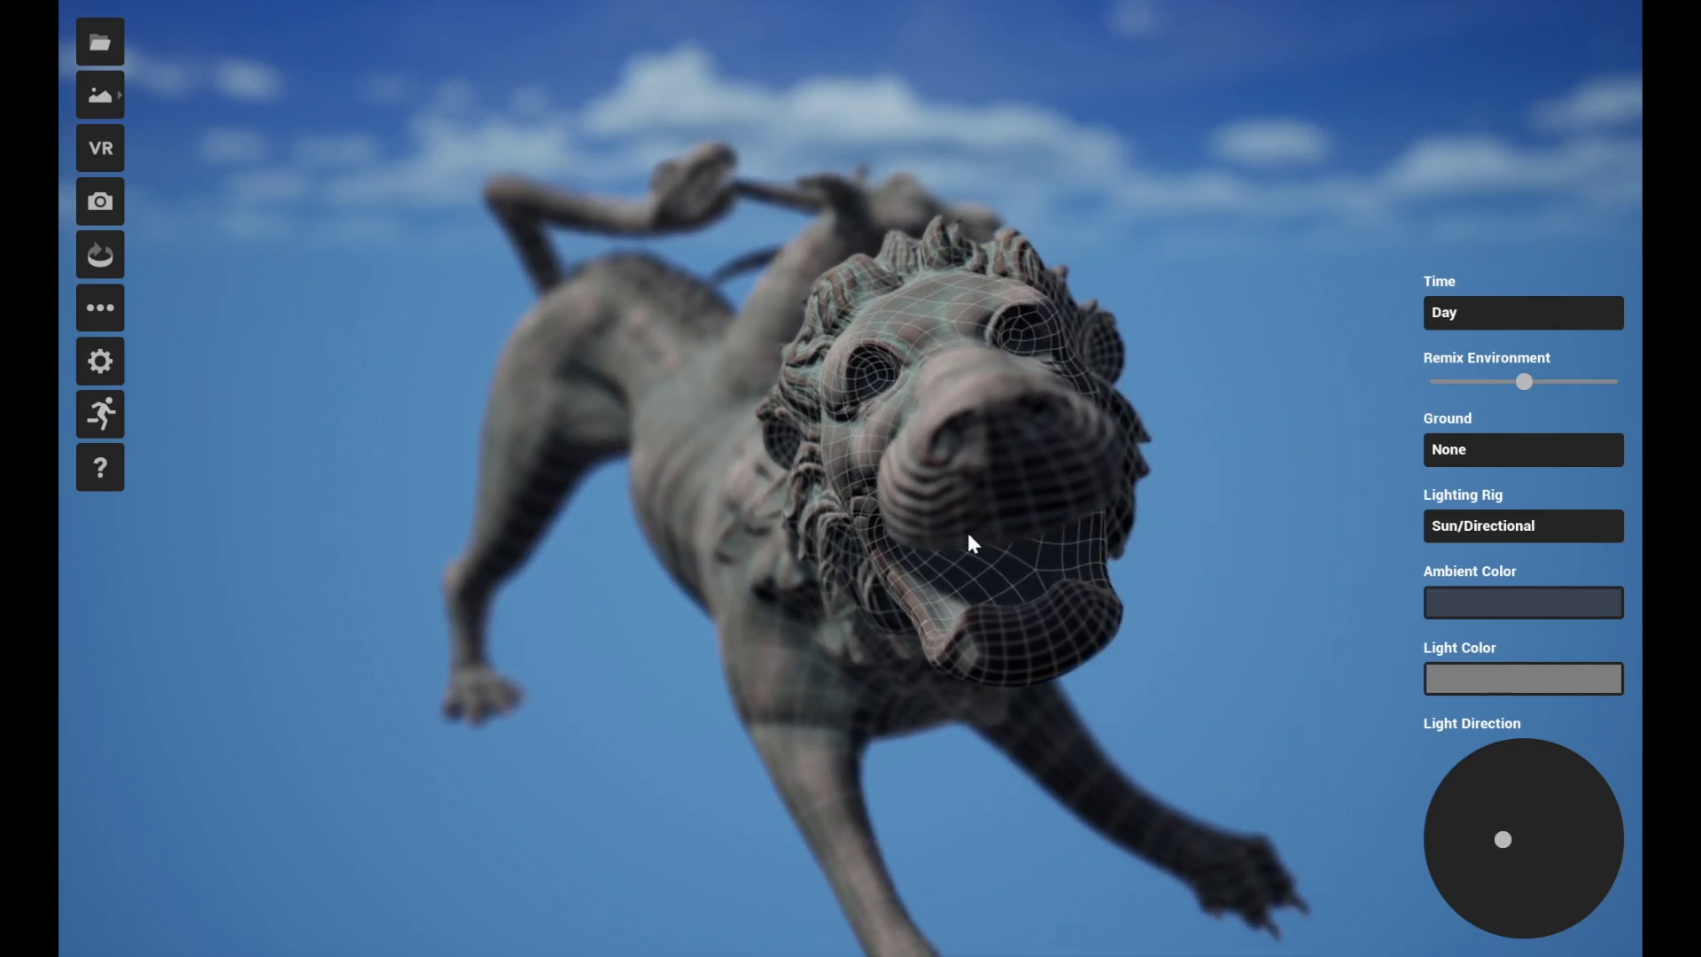
pyautogui.moveTo(687, 436); pyautogui.dragTo(783, 422)
pyautogui.moveTo(731, 259); pyautogui.dragTo(1060, 390)
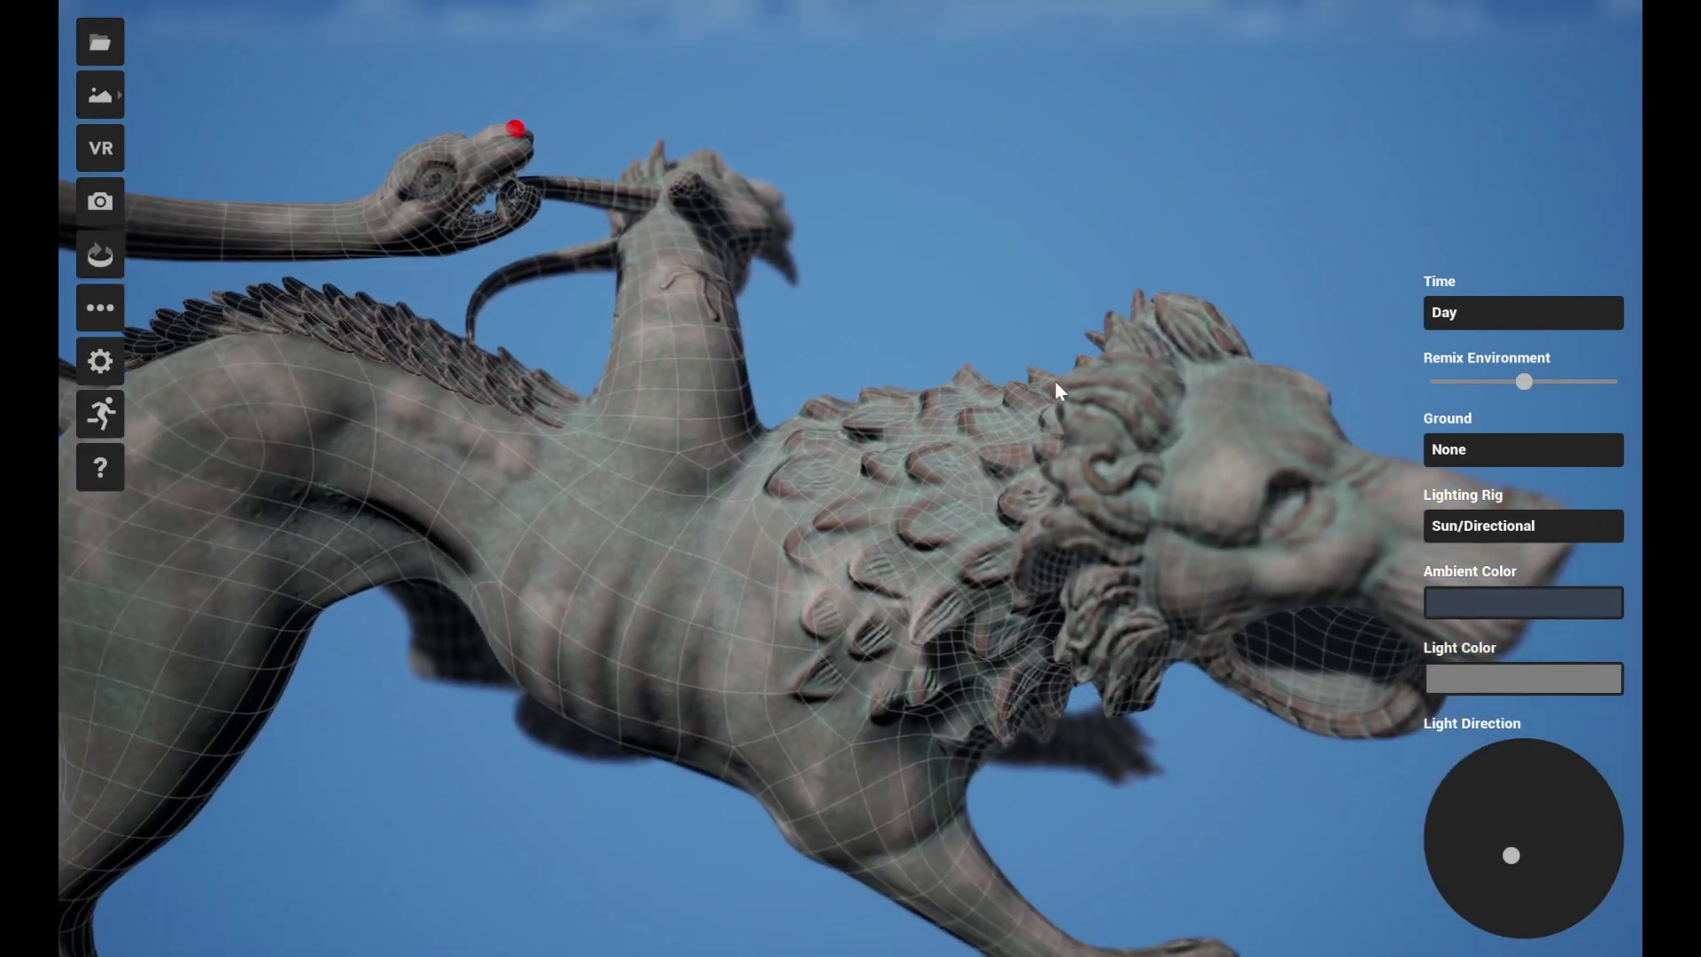
pyautogui.moveTo(1266, 446)
pyautogui.mouseDown()
pyautogui.moveTo(1275, 455)
pyautogui.moveTo(766, 456)
pyautogui.moveTo(877, 493)
pyautogui.mouseUp()
pyautogui.click(906, 279)
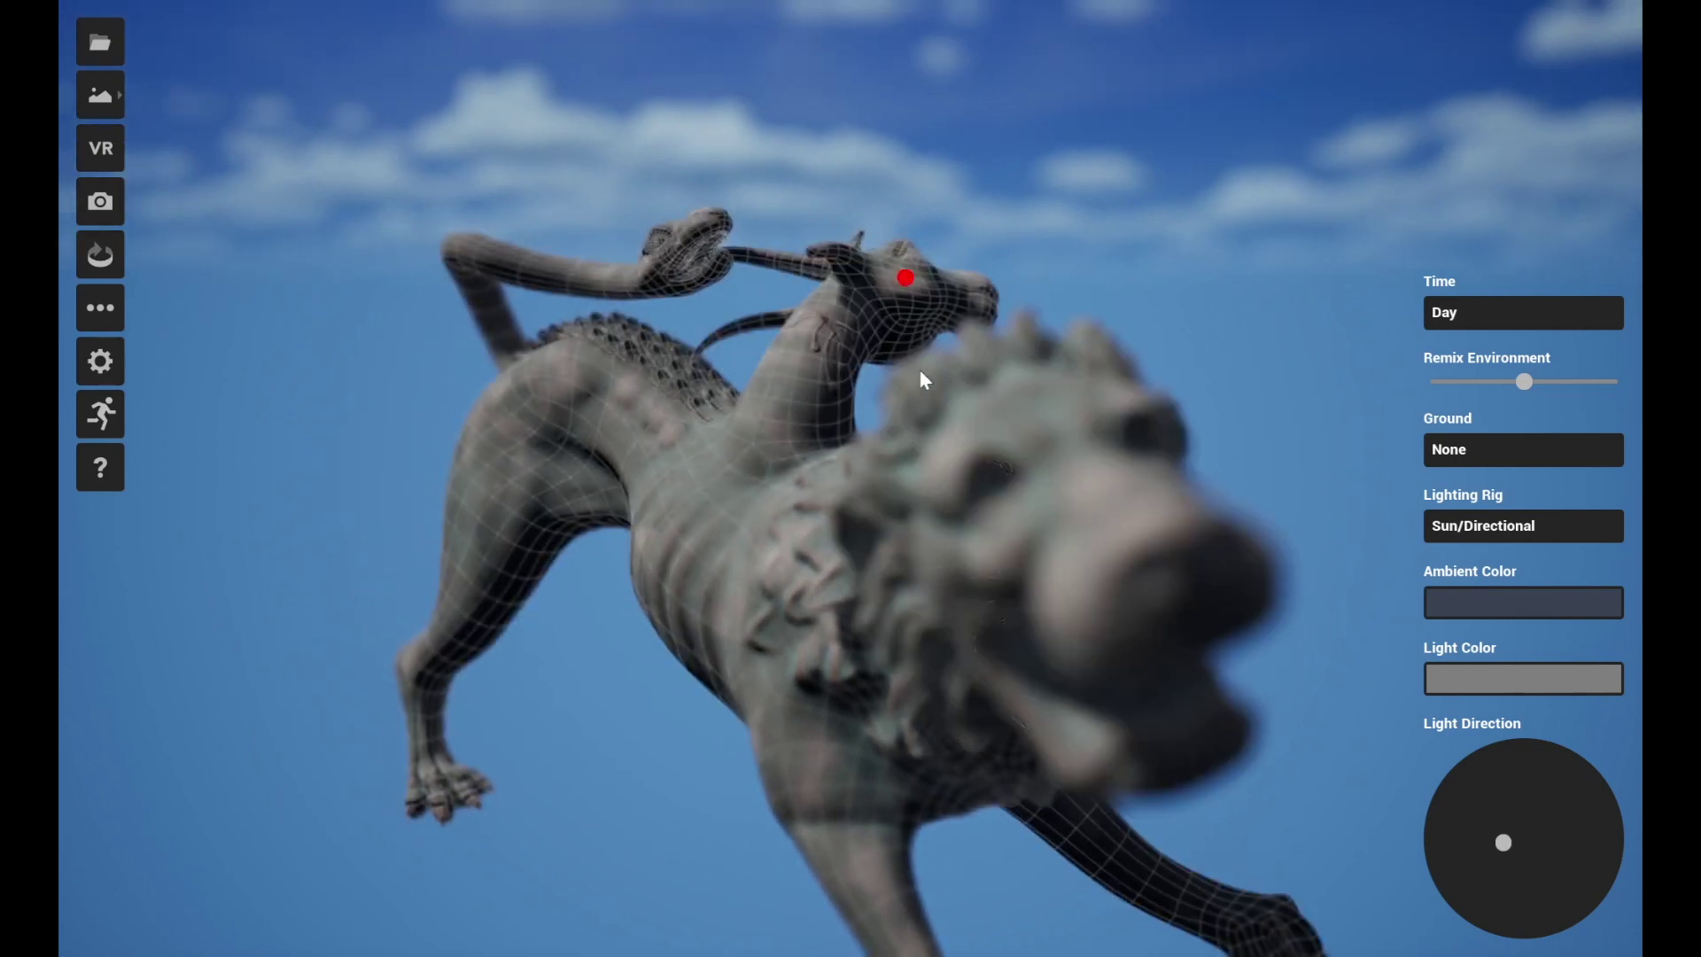
pyautogui.moveTo(921, 371); pyautogui.dragTo(980, 348)
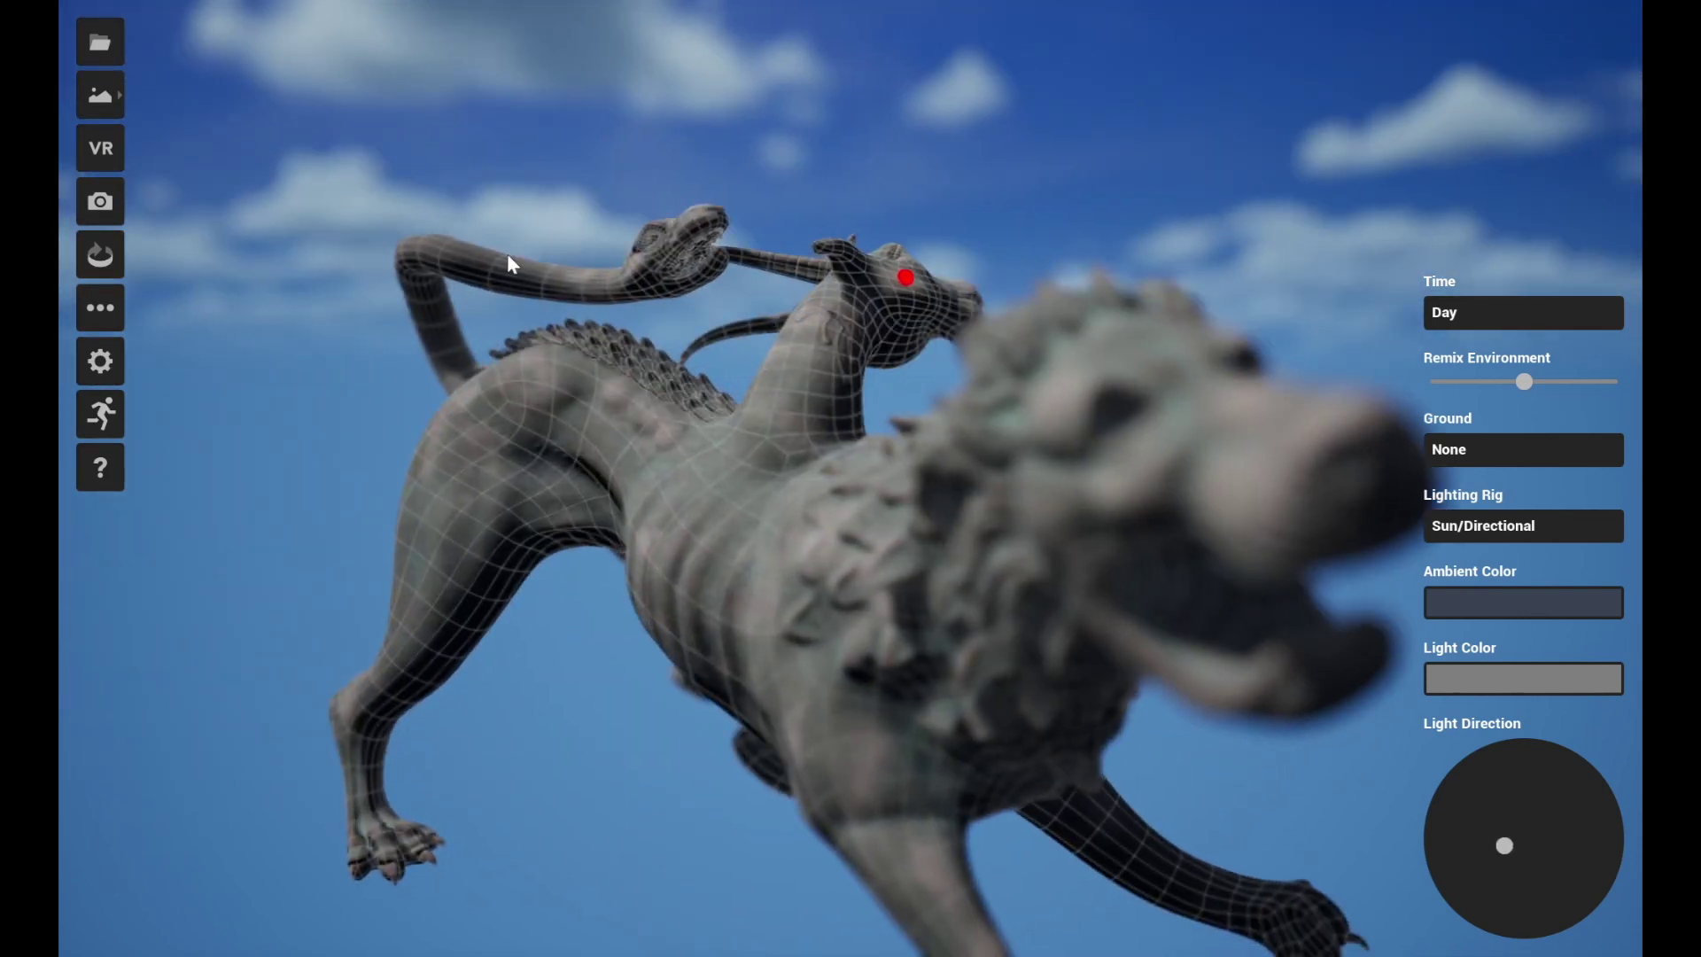
# Step: Switch the environment to Color Room and set the focus on the lion's muzzle
pyautogui.click(100, 94)
pyautogui.click(178, 111)
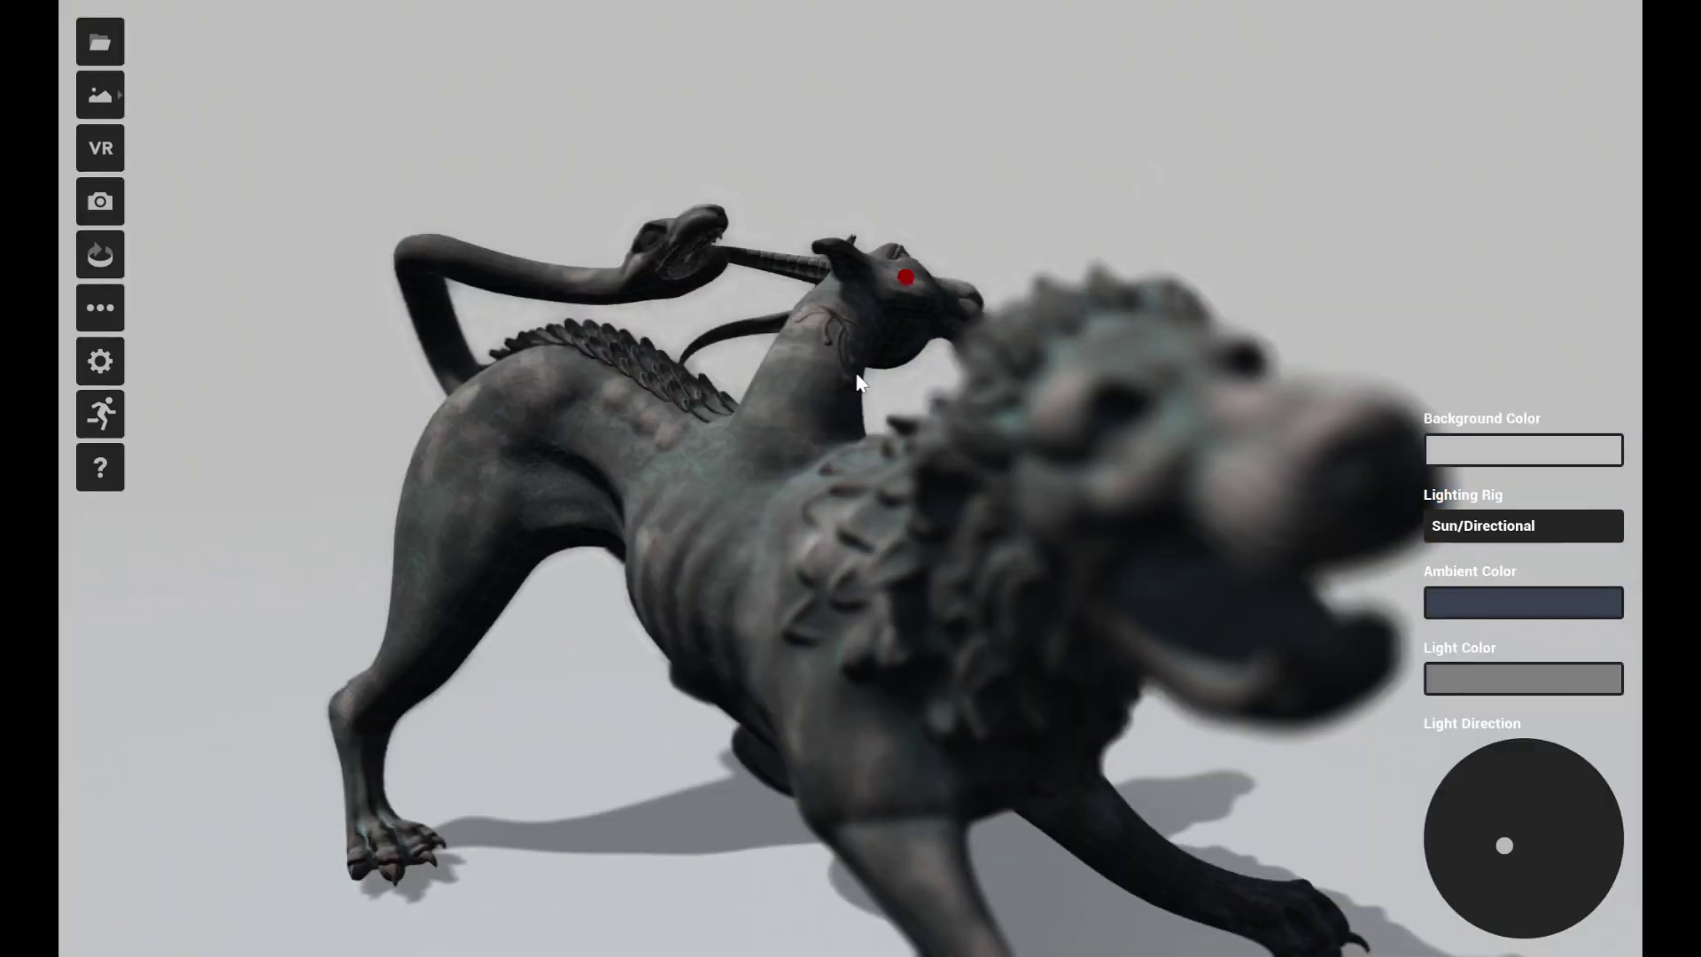
pyautogui.scroll(-2, 859, 382)
pyautogui.click(1100, 454)
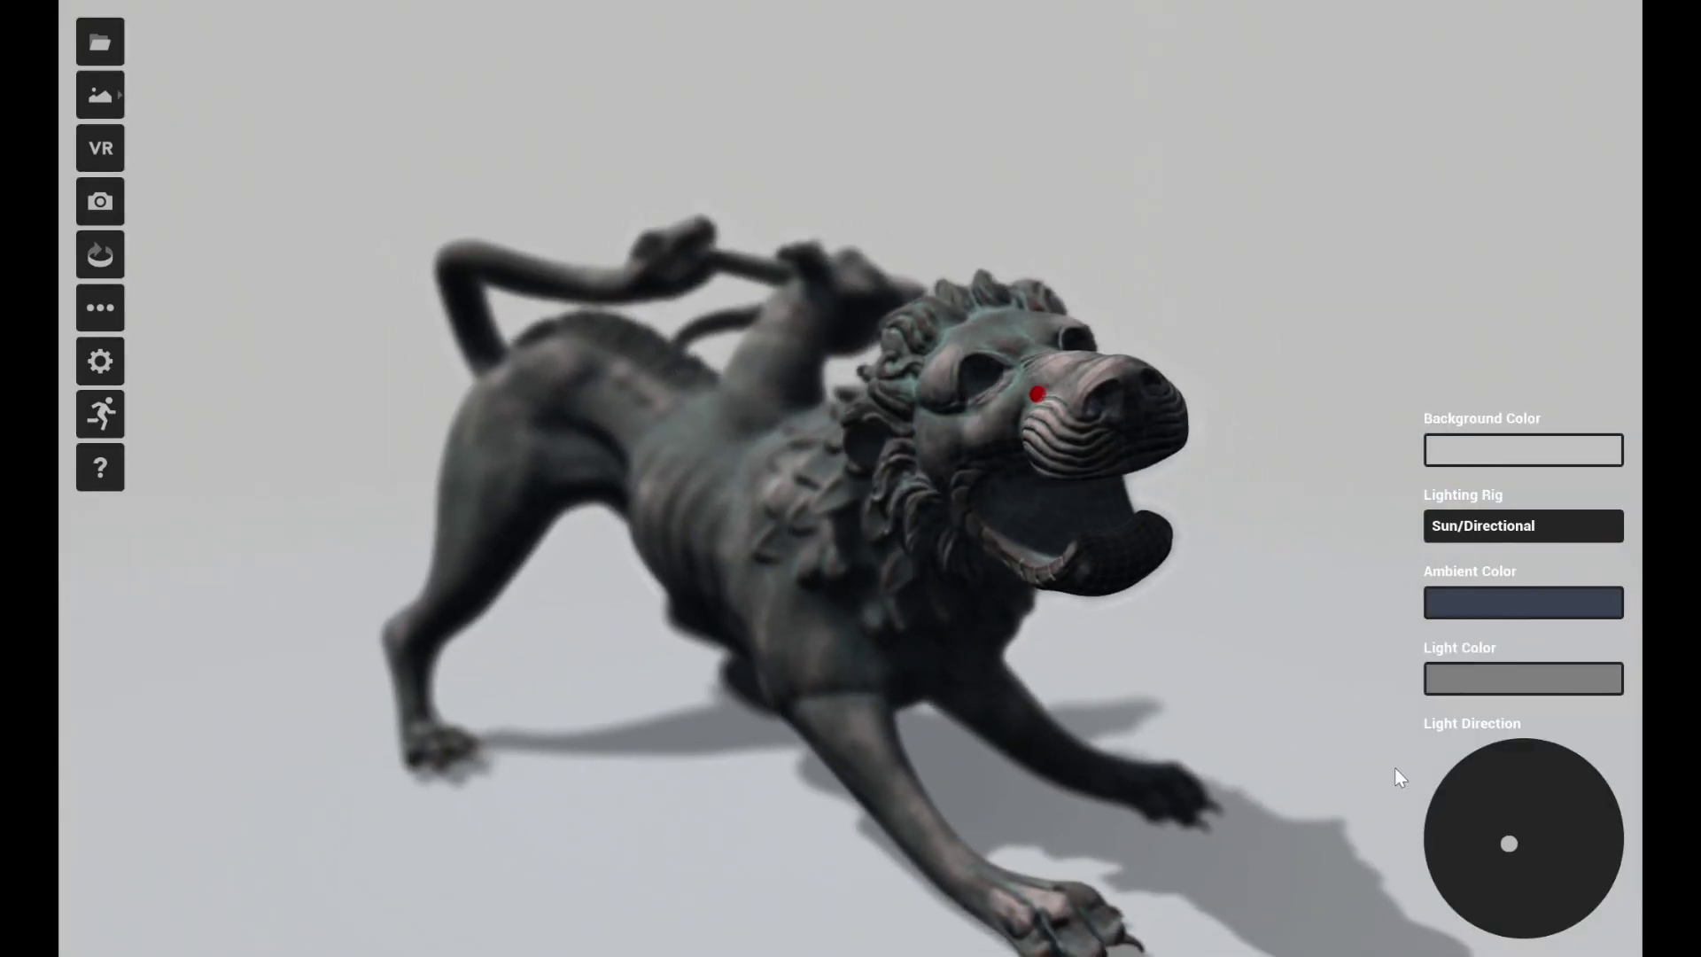
# Step: Shift the light direction slightly and set the Color Room background color to deep red
pyautogui.moveTo(1510, 846)
pyautogui.mouseDown()
pyautogui.moveTo(1498, 905)
pyautogui.moveTo(1490, 853)
pyautogui.moveTo(1506, 905)
pyautogui.moveTo(1603, 860)
pyautogui.moveTo(1557, 888)
pyautogui.moveTo(1525, 855)
pyautogui.moveTo(1496, 875)
pyautogui.mouseUp()
pyautogui.moveTo(954, 598)
pyautogui.mouseDown()
pyautogui.moveTo(731, 591)
pyautogui.moveTo(847, 578)
pyautogui.moveTo(1026, 593)
pyautogui.moveTo(922, 599)
pyautogui.mouseUp()
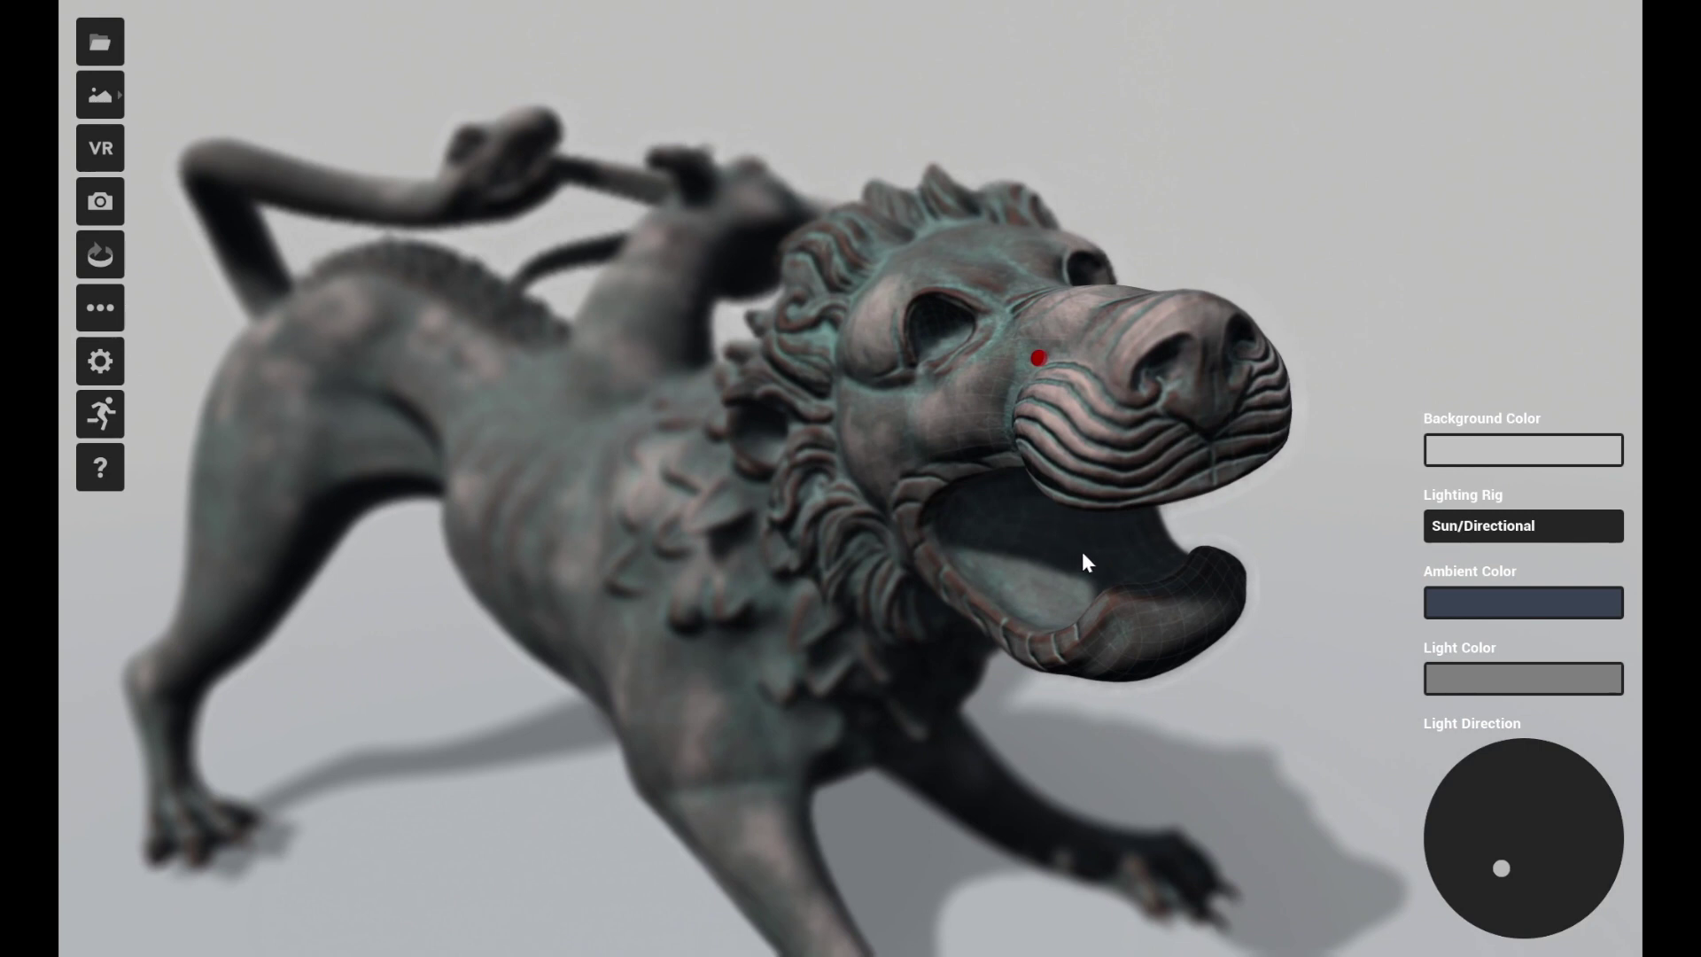
pyautogui.click(1453, 443)
pyautogui.moveTo(1262, 433)
pyautogui.mouseDown()
pyautogui.moveTo(1272, 476)
pyautogui.moveTo(1290, 462)
pyautogui.moveTo(1276, 470)
pyautogui.mouseUp()
pyautogui.click(1289, 218)
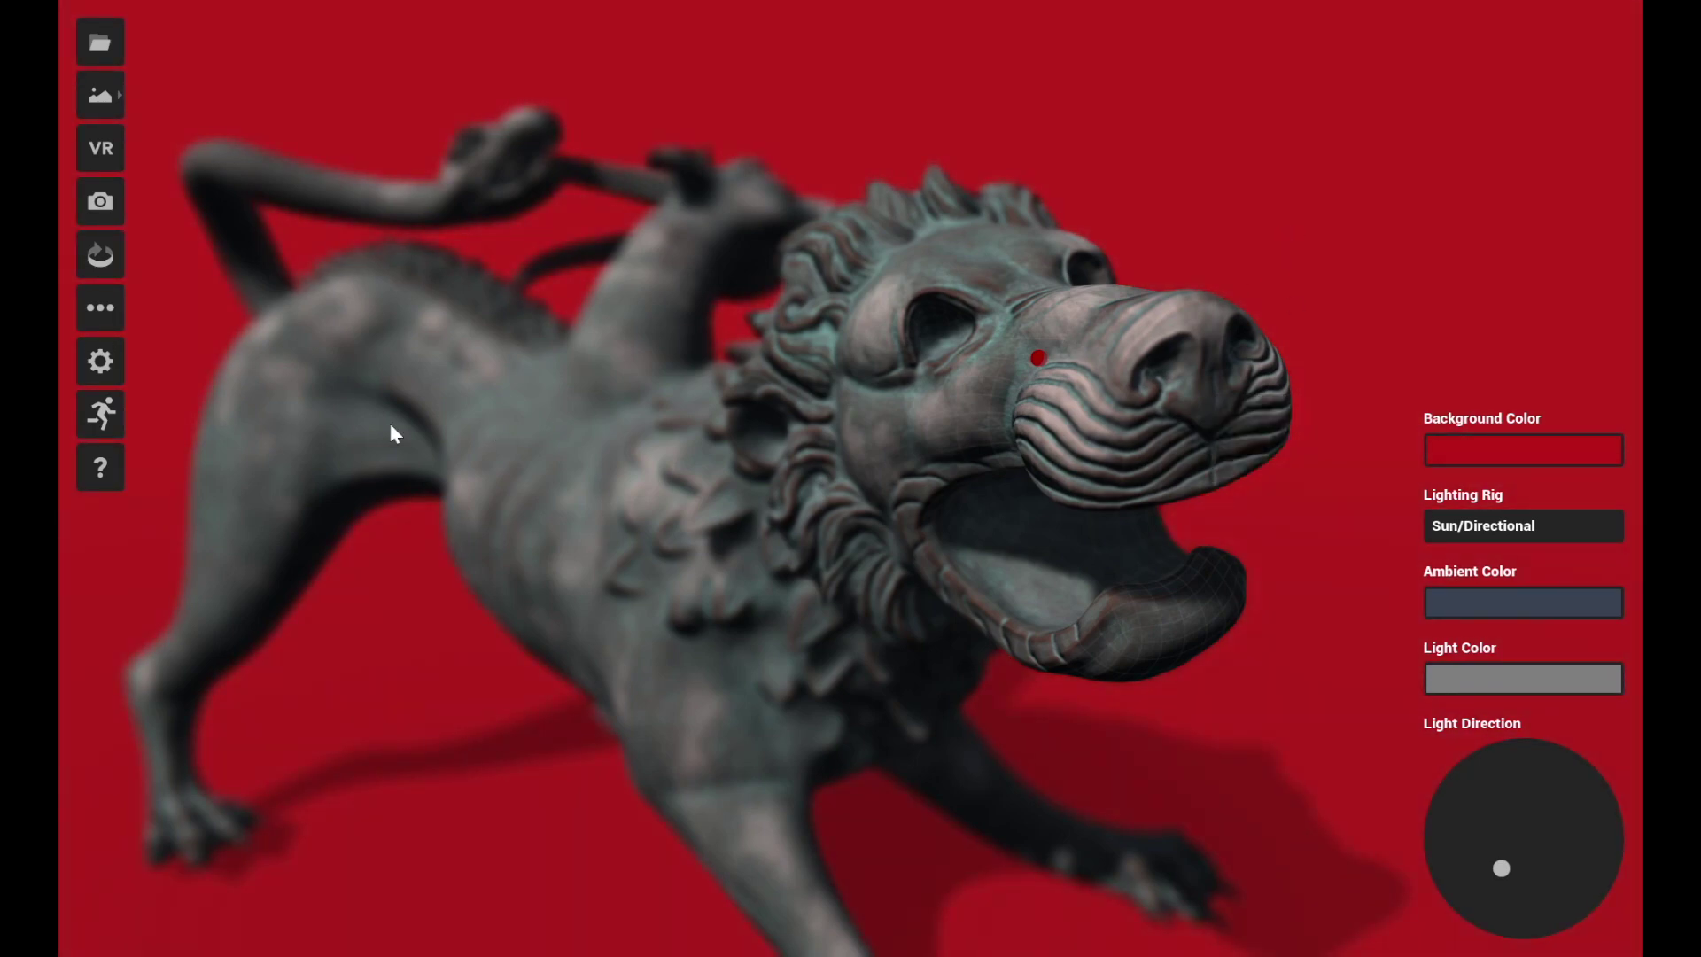
pyautogui.click(100, 363)
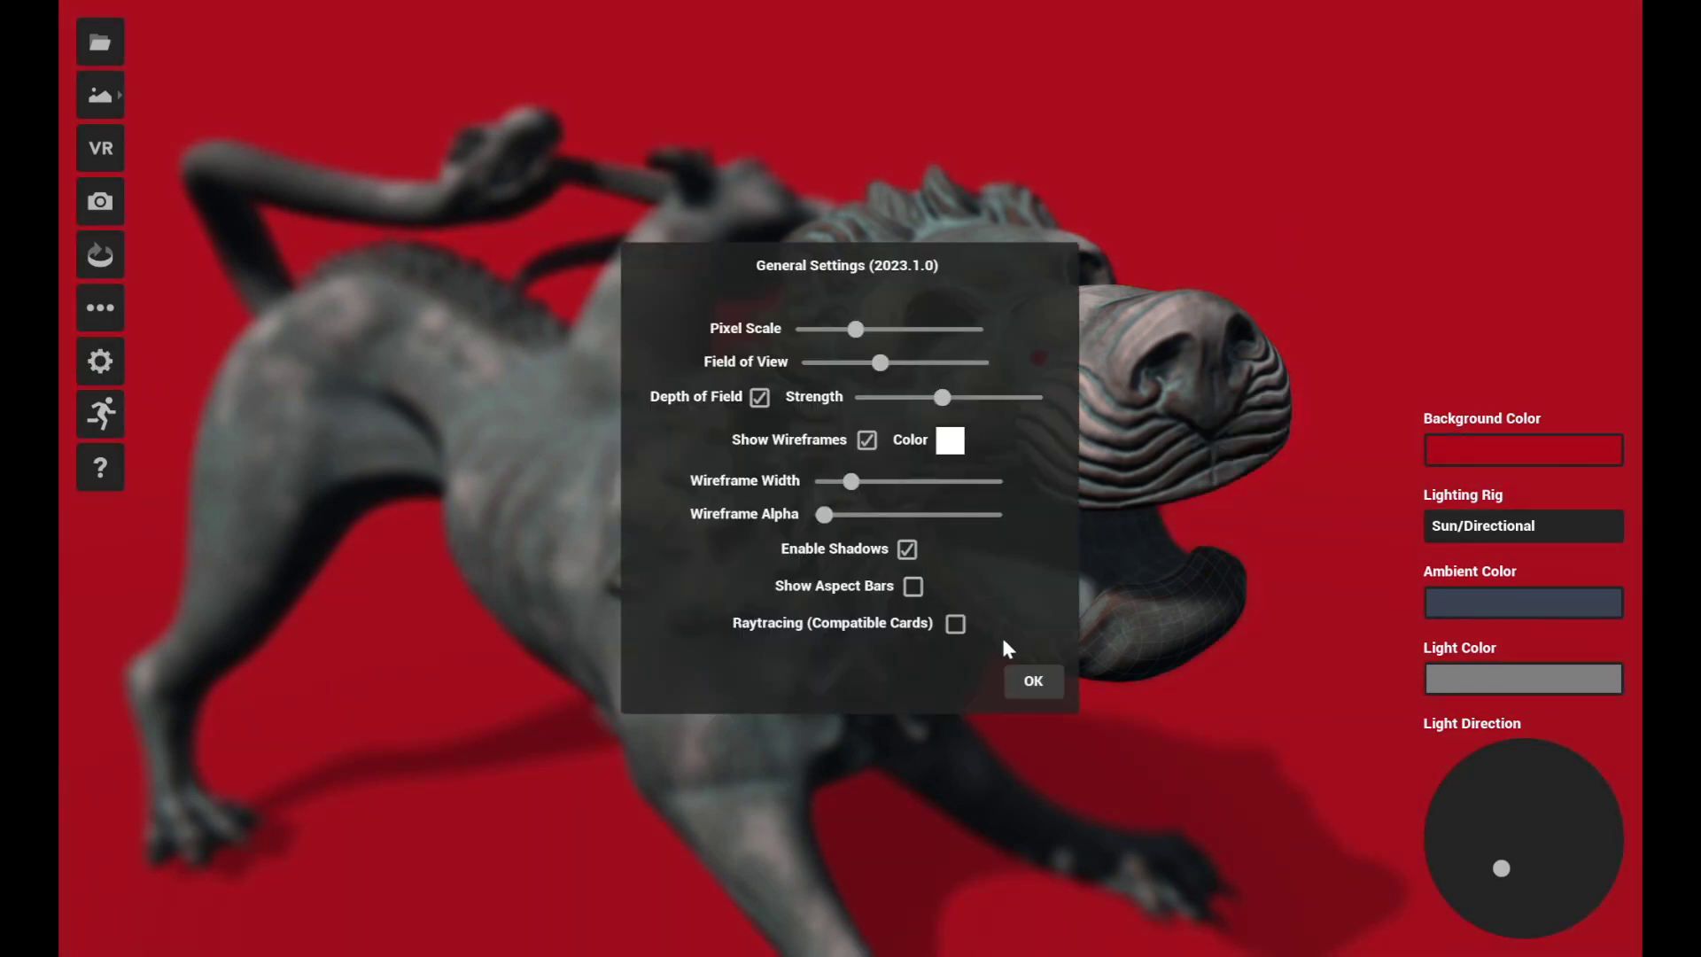
pyautogui.click(1041, 683)
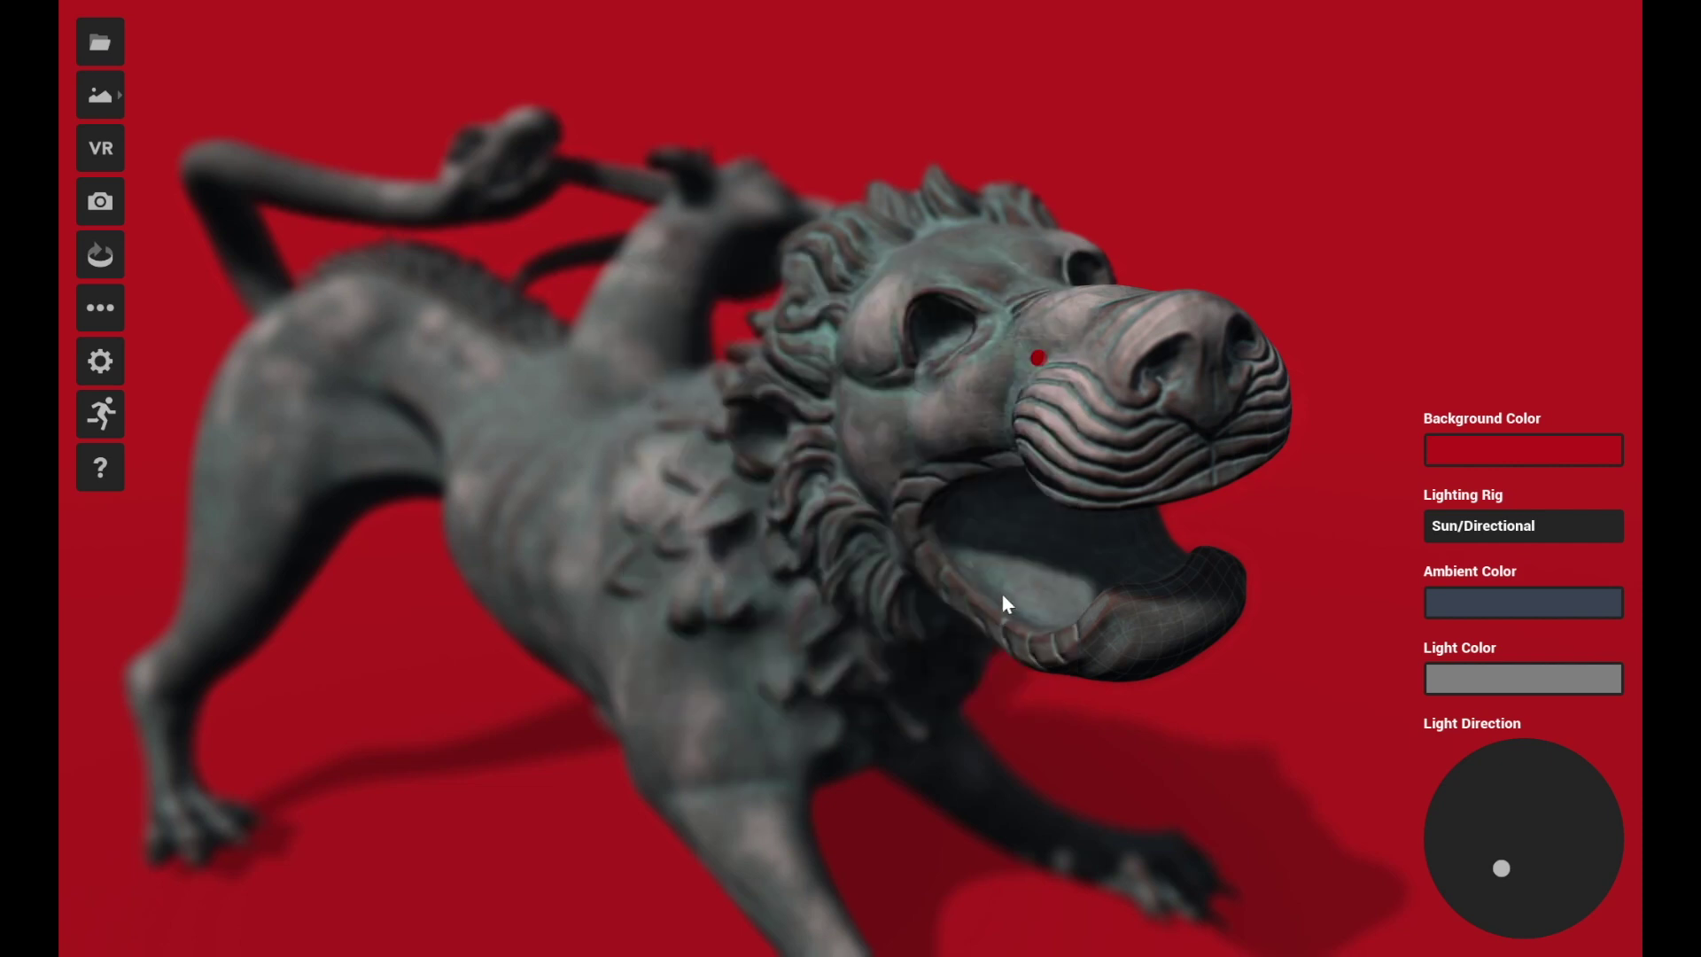
pyautogui.moveTo(990, 530); pyautogui.dragTo(880, 505)
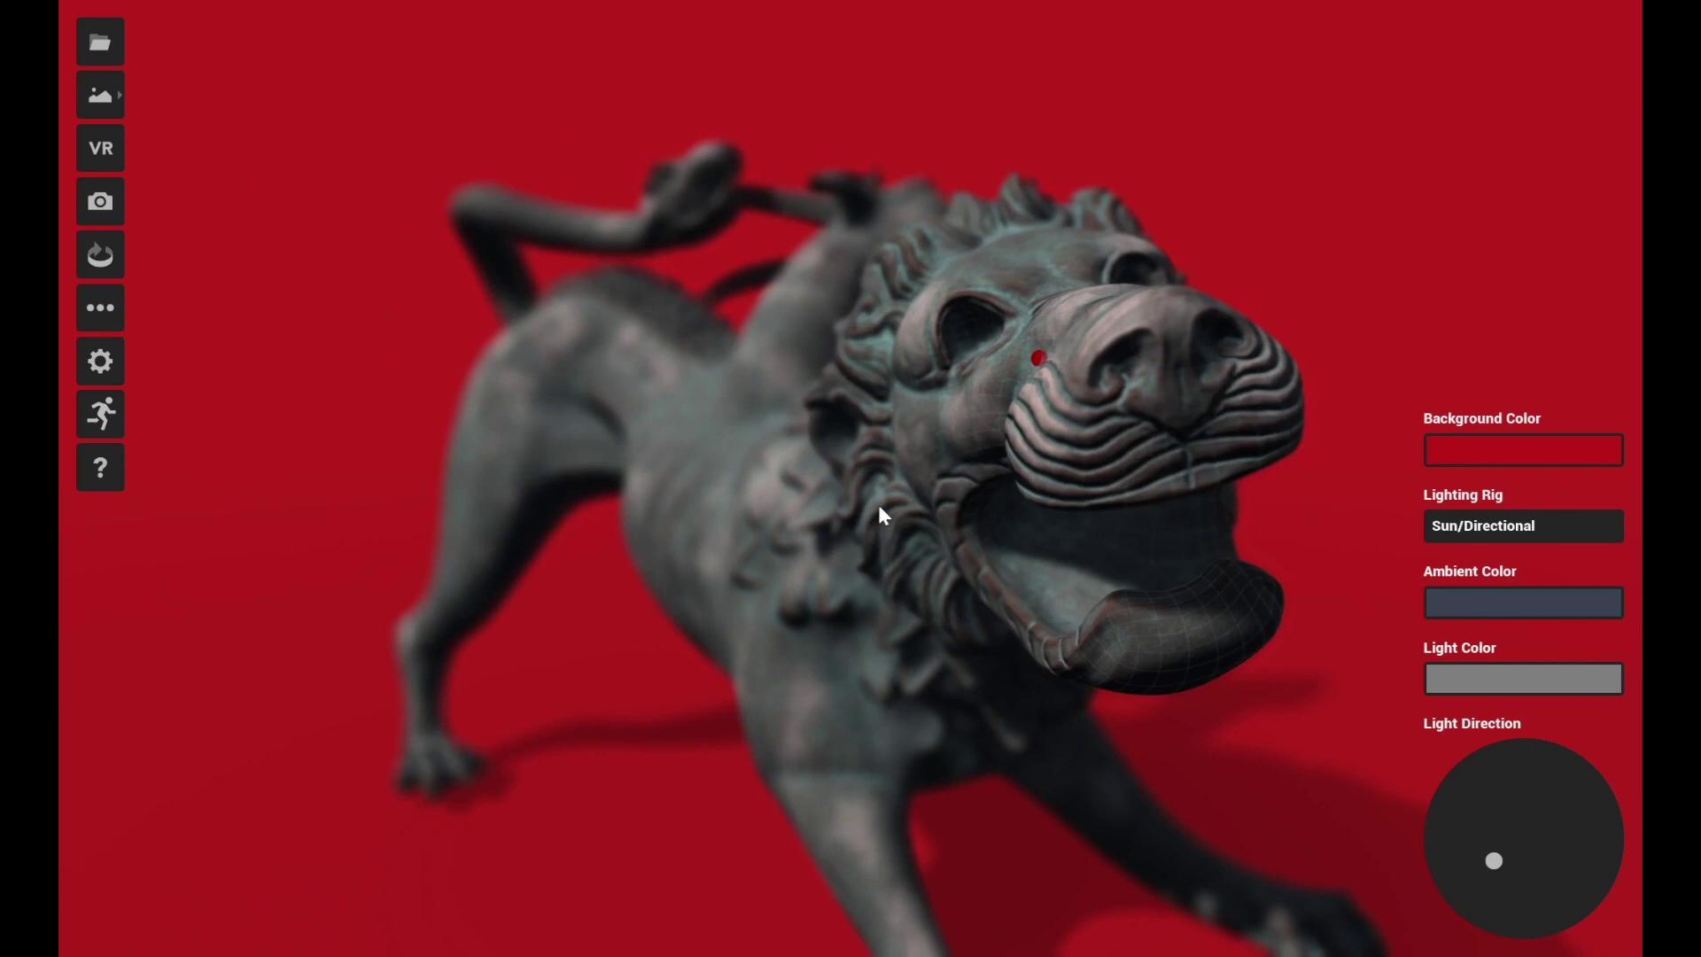
pyautogui.moveTo(986, 490); pyautogui.dragTo(820, 474)
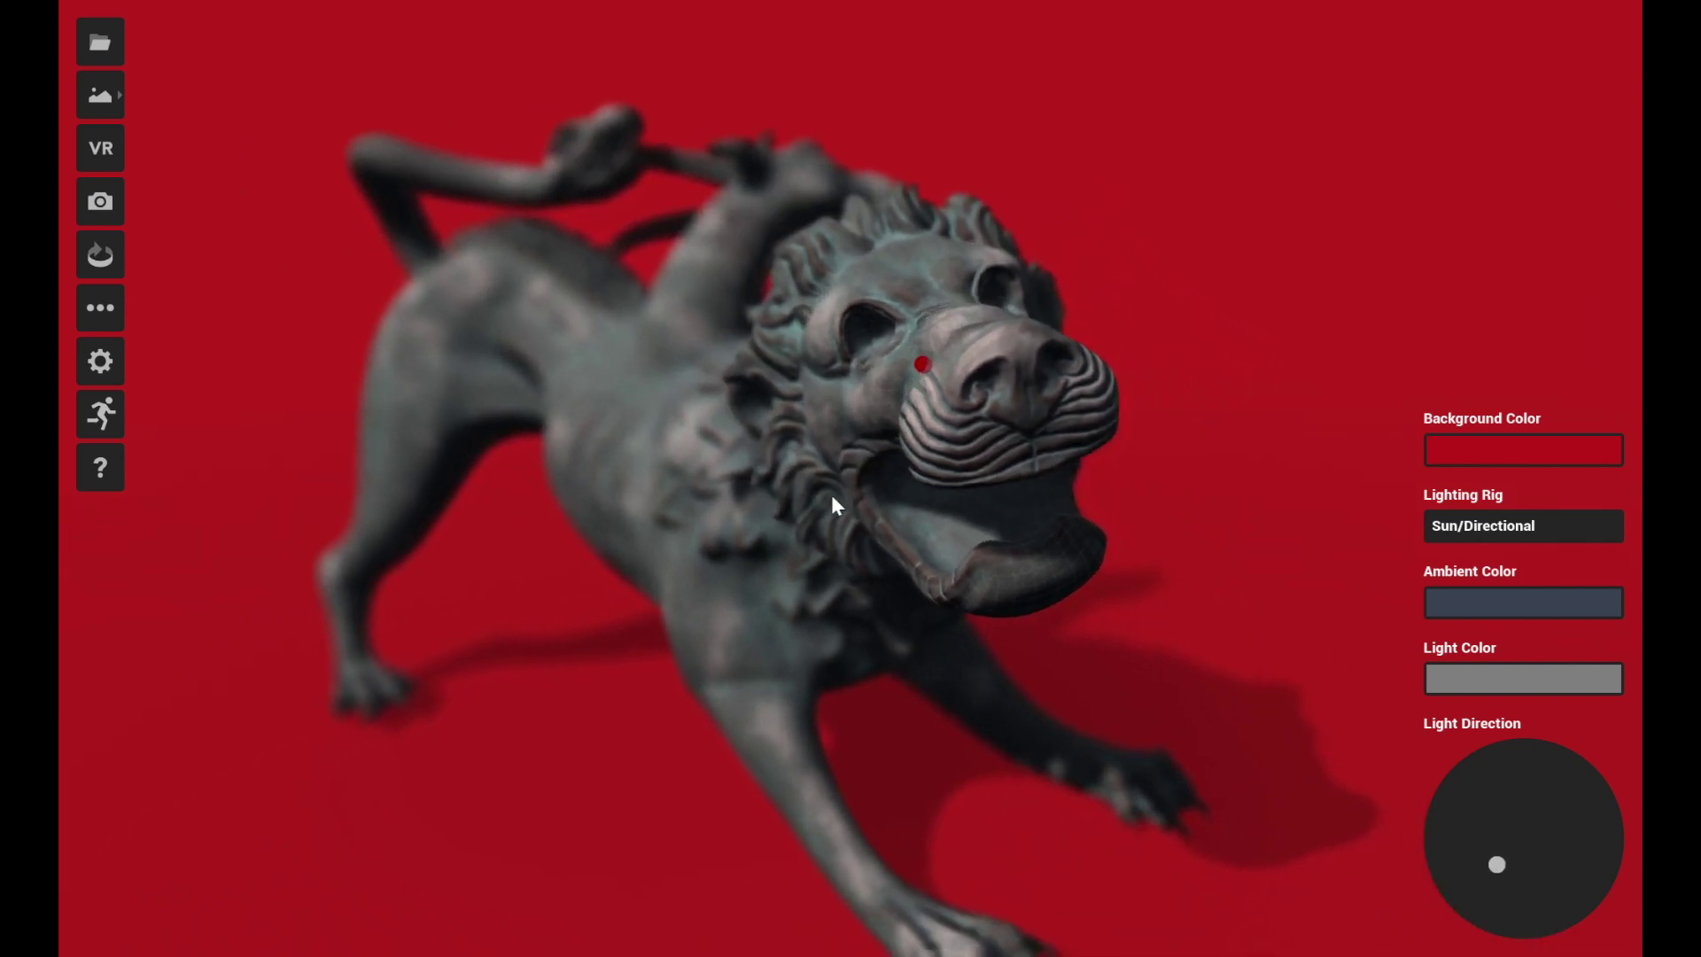
# Step: Switch the environment to Line Art and turn off depth of field
pyautogui.click(94, 103)
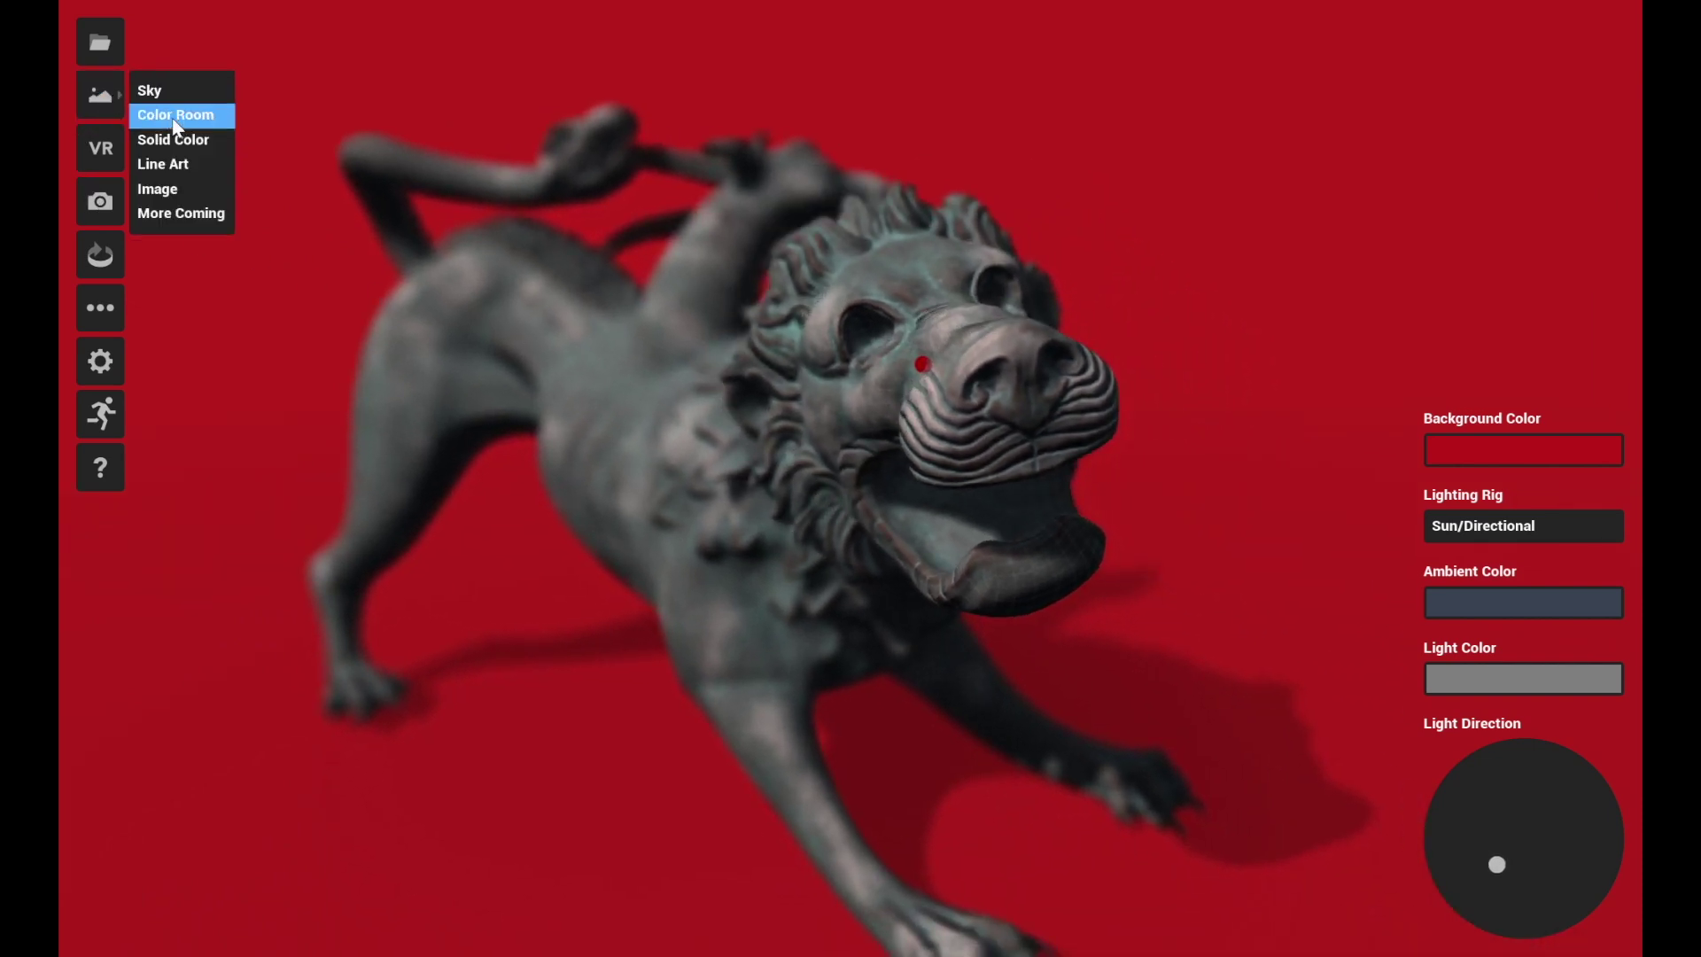
pyautogui.click(177, 164)
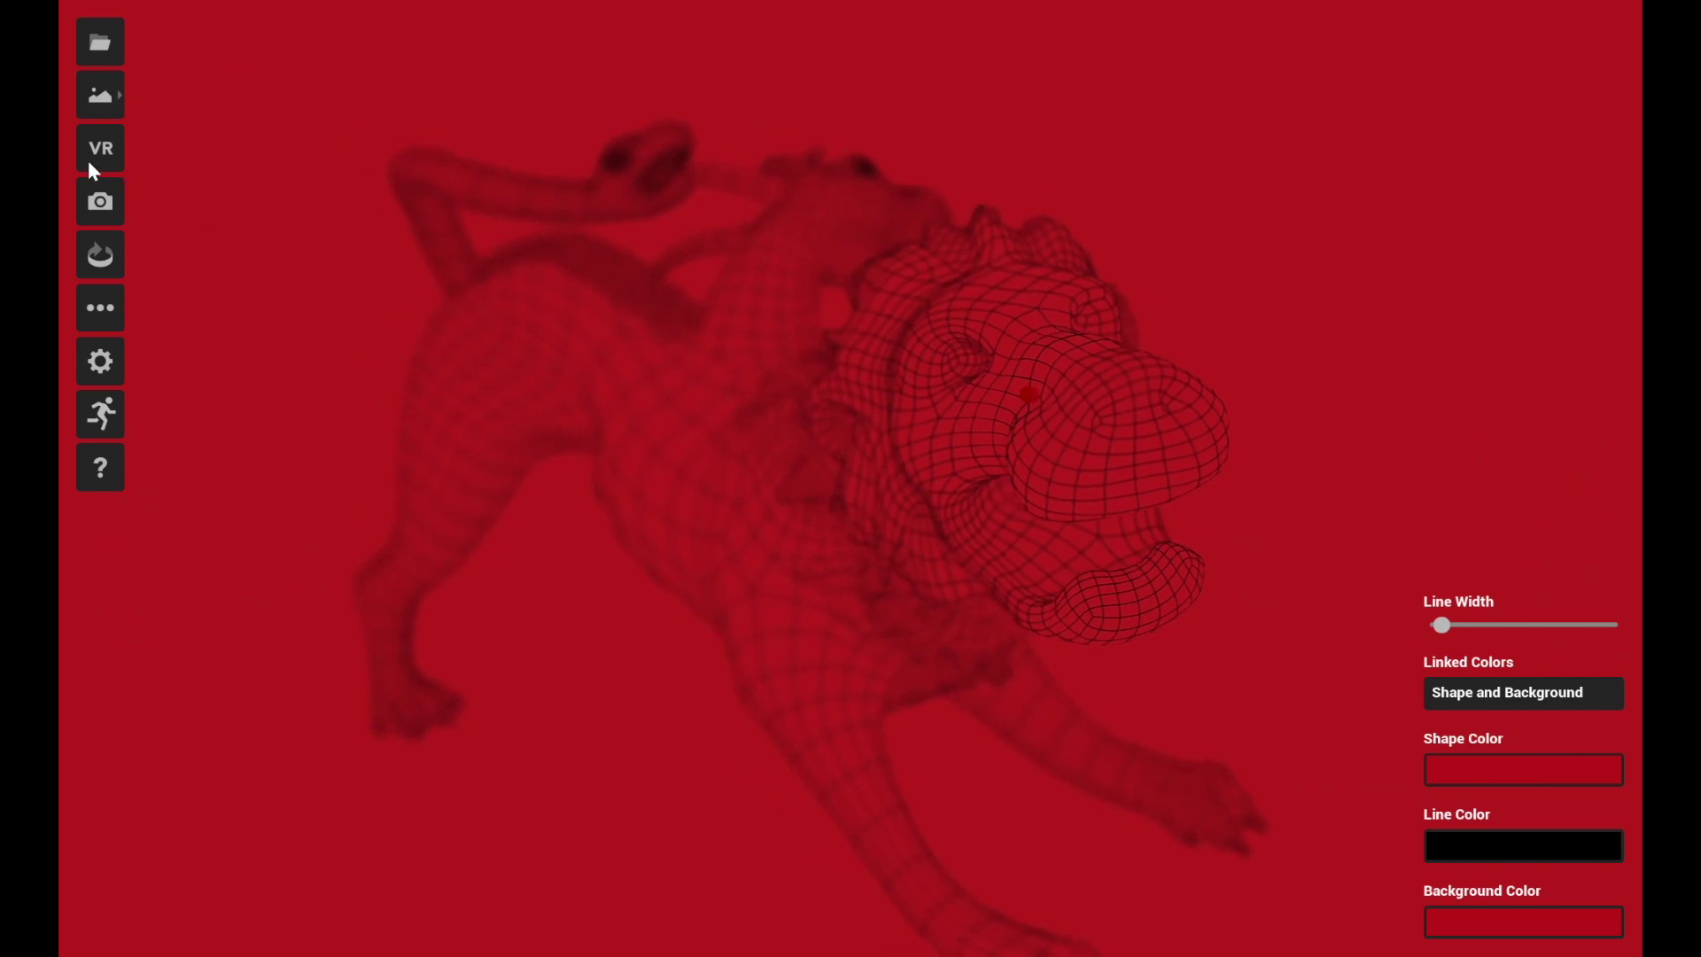
pyautogui.click(100, 364)
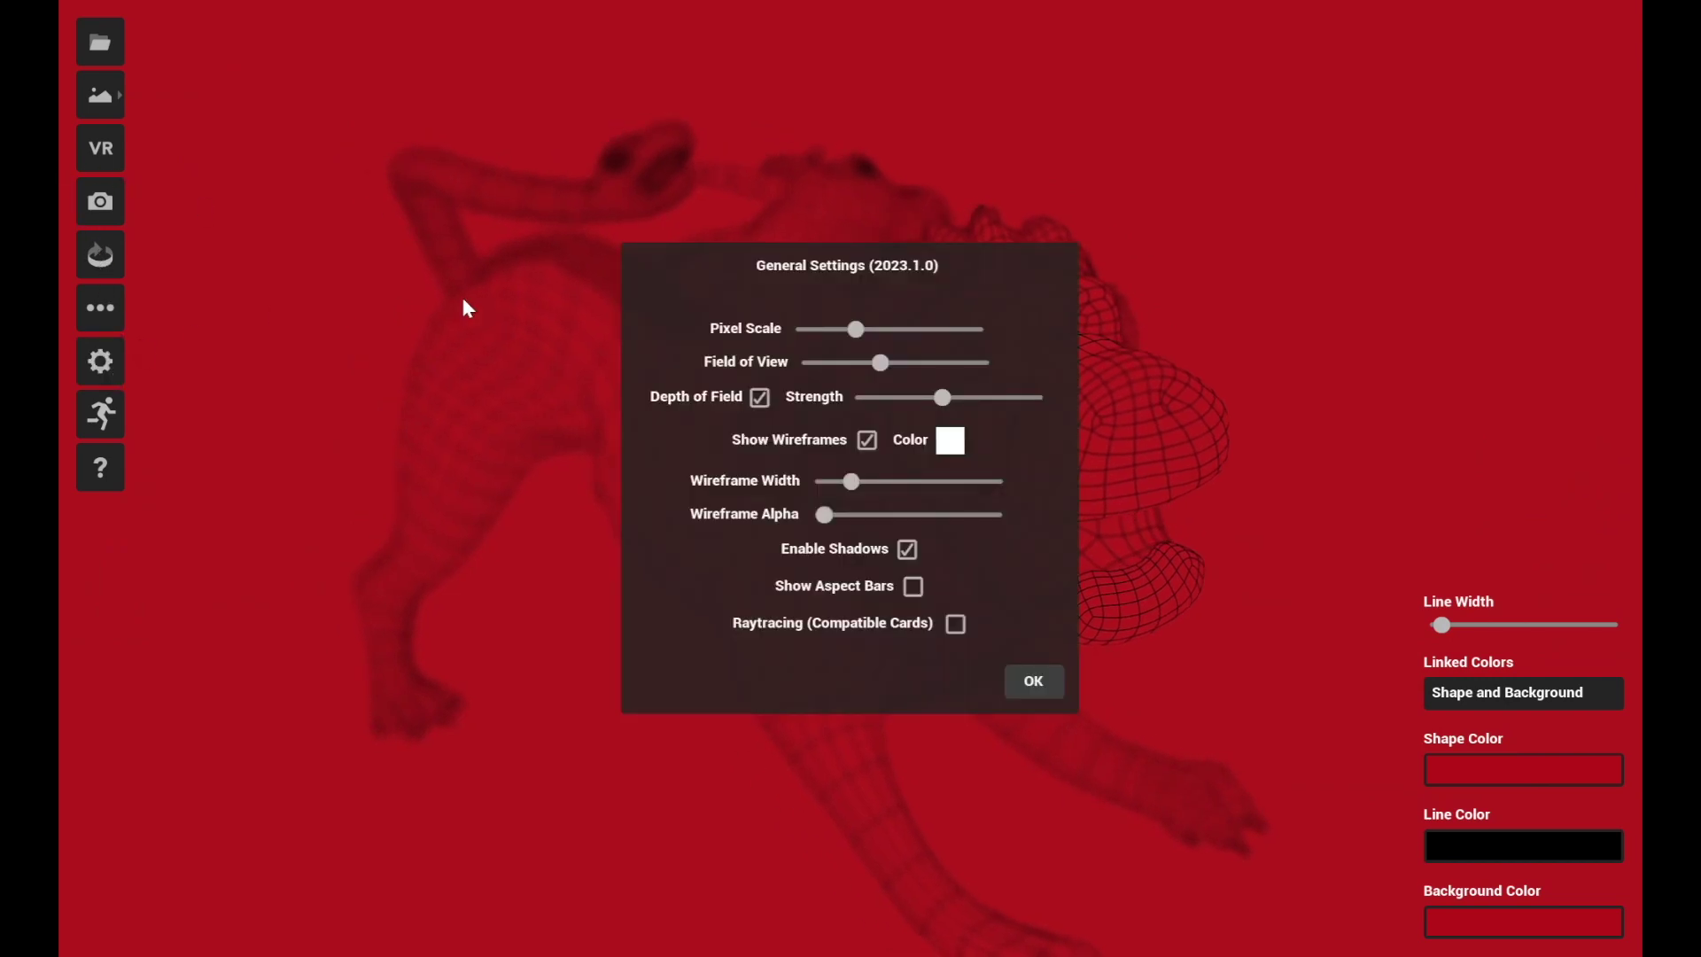
pyautogui.click(759, 397)
pyautogui.click(1036, 675)
pyautogui.moveTo(747, 621); pyautogui.dragTo(805, 482)
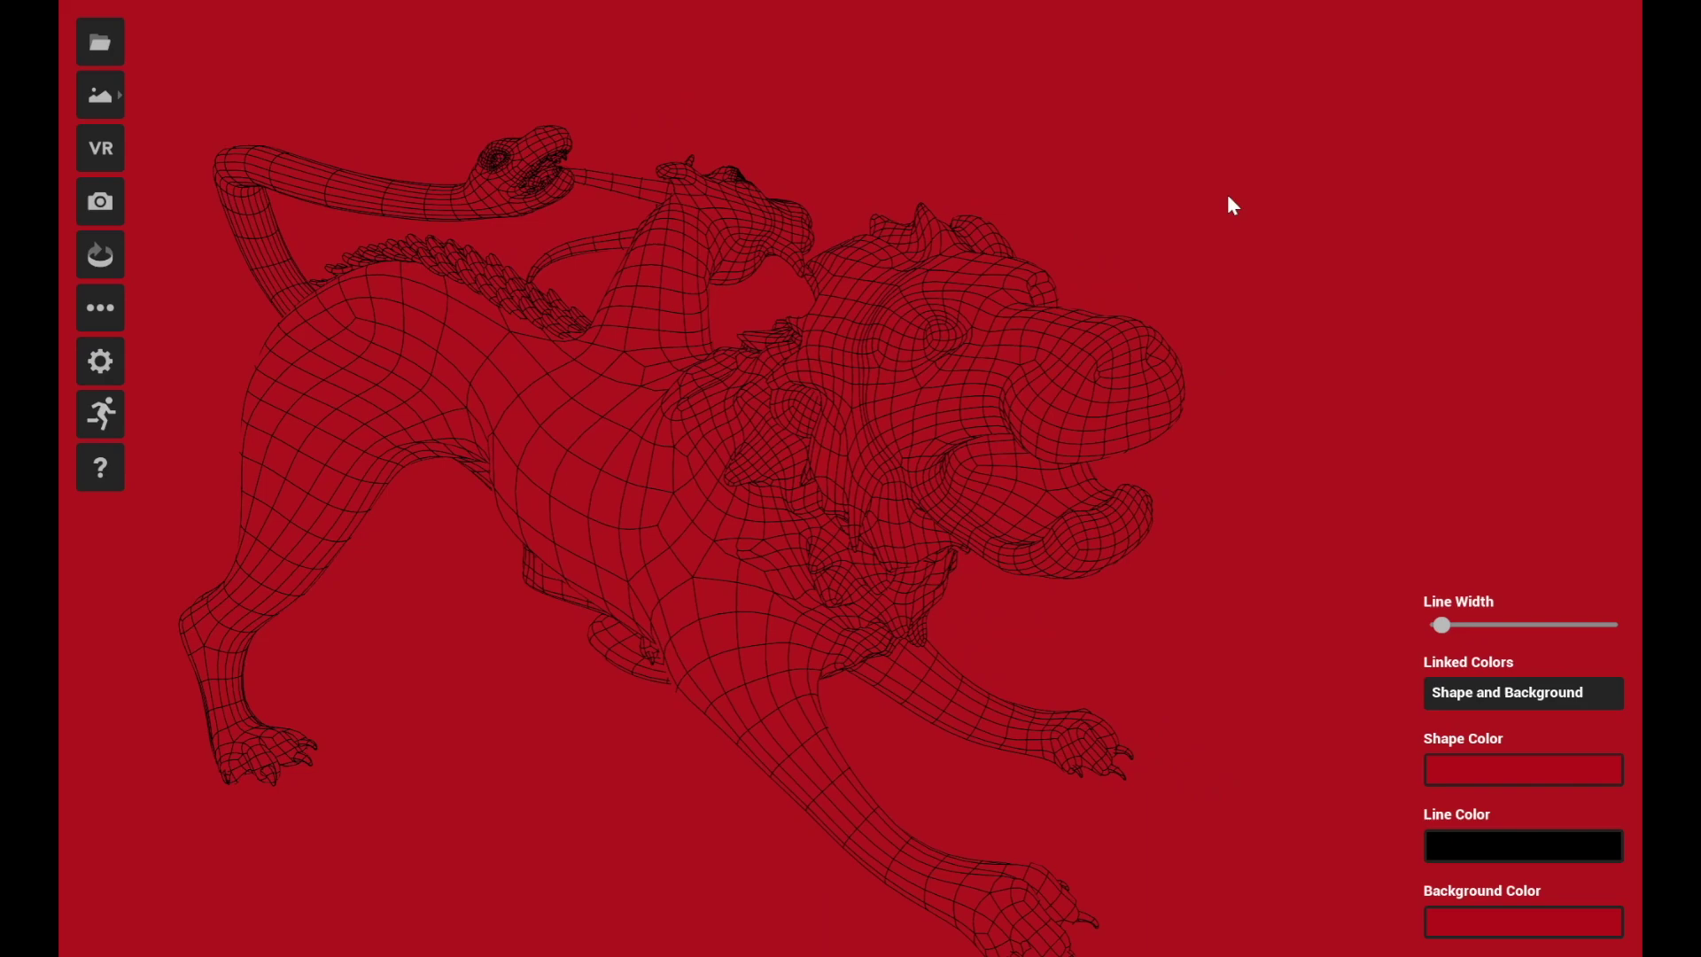
# Step: Set the linked shape and background color of the line art to light grey
pyautogui.click(1471, 771)
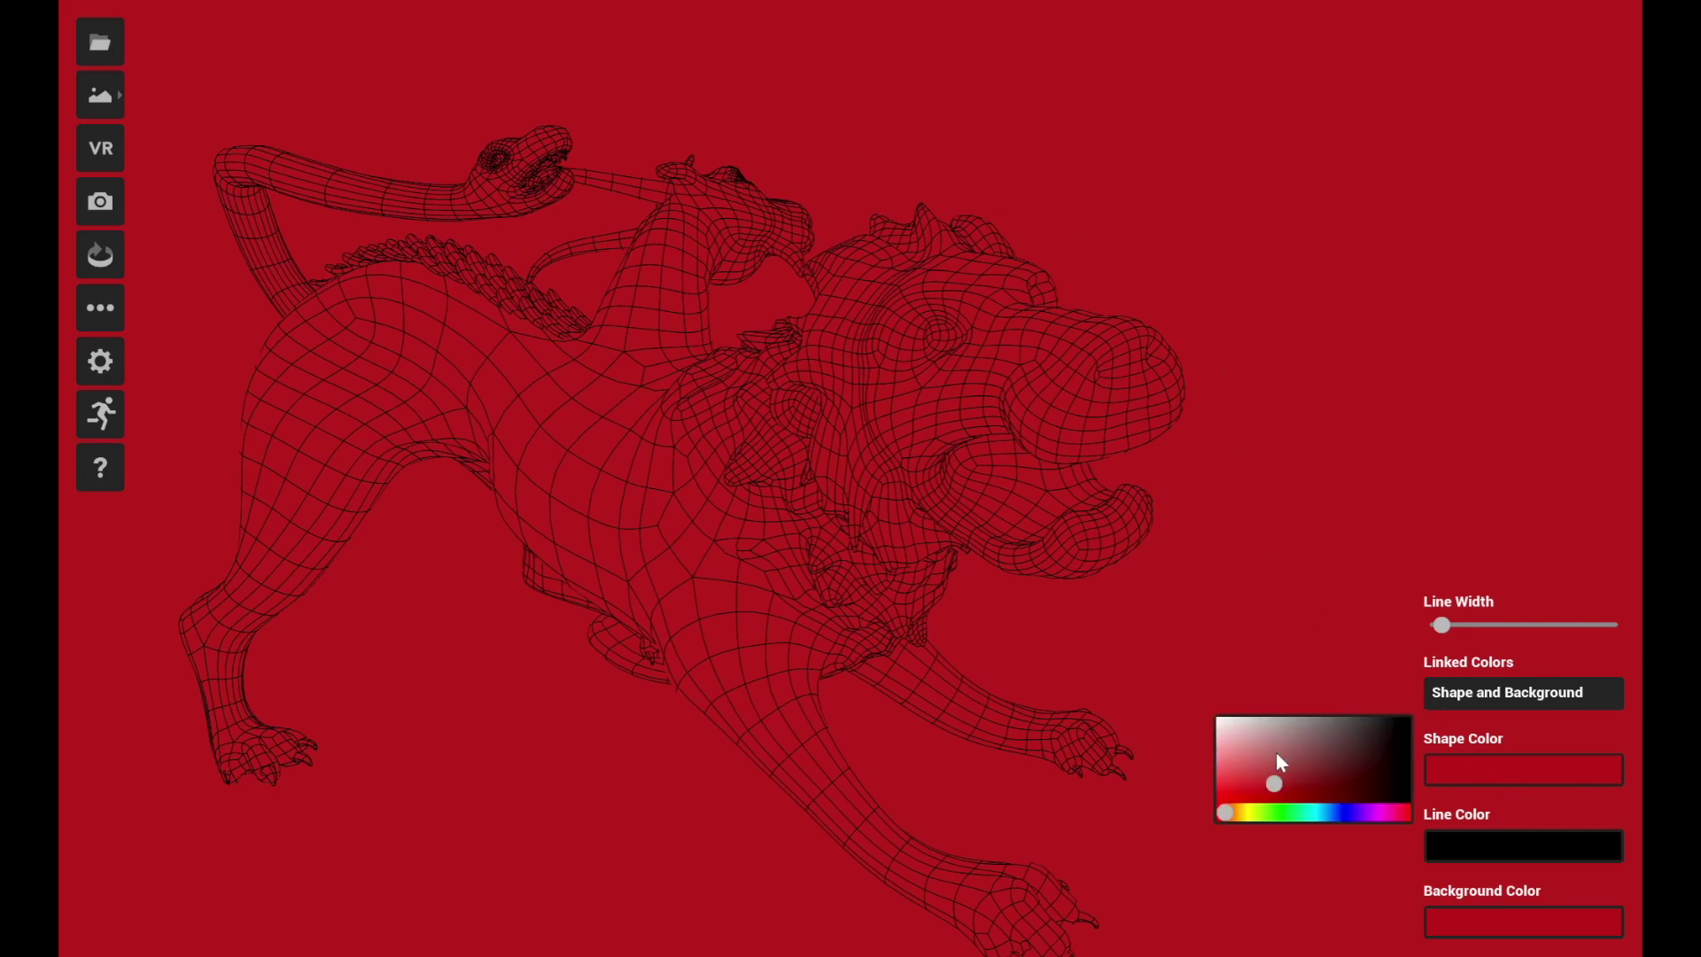
pyautogui.moveTo(1276, 754); pyautogui.dragTo(1277, 699)
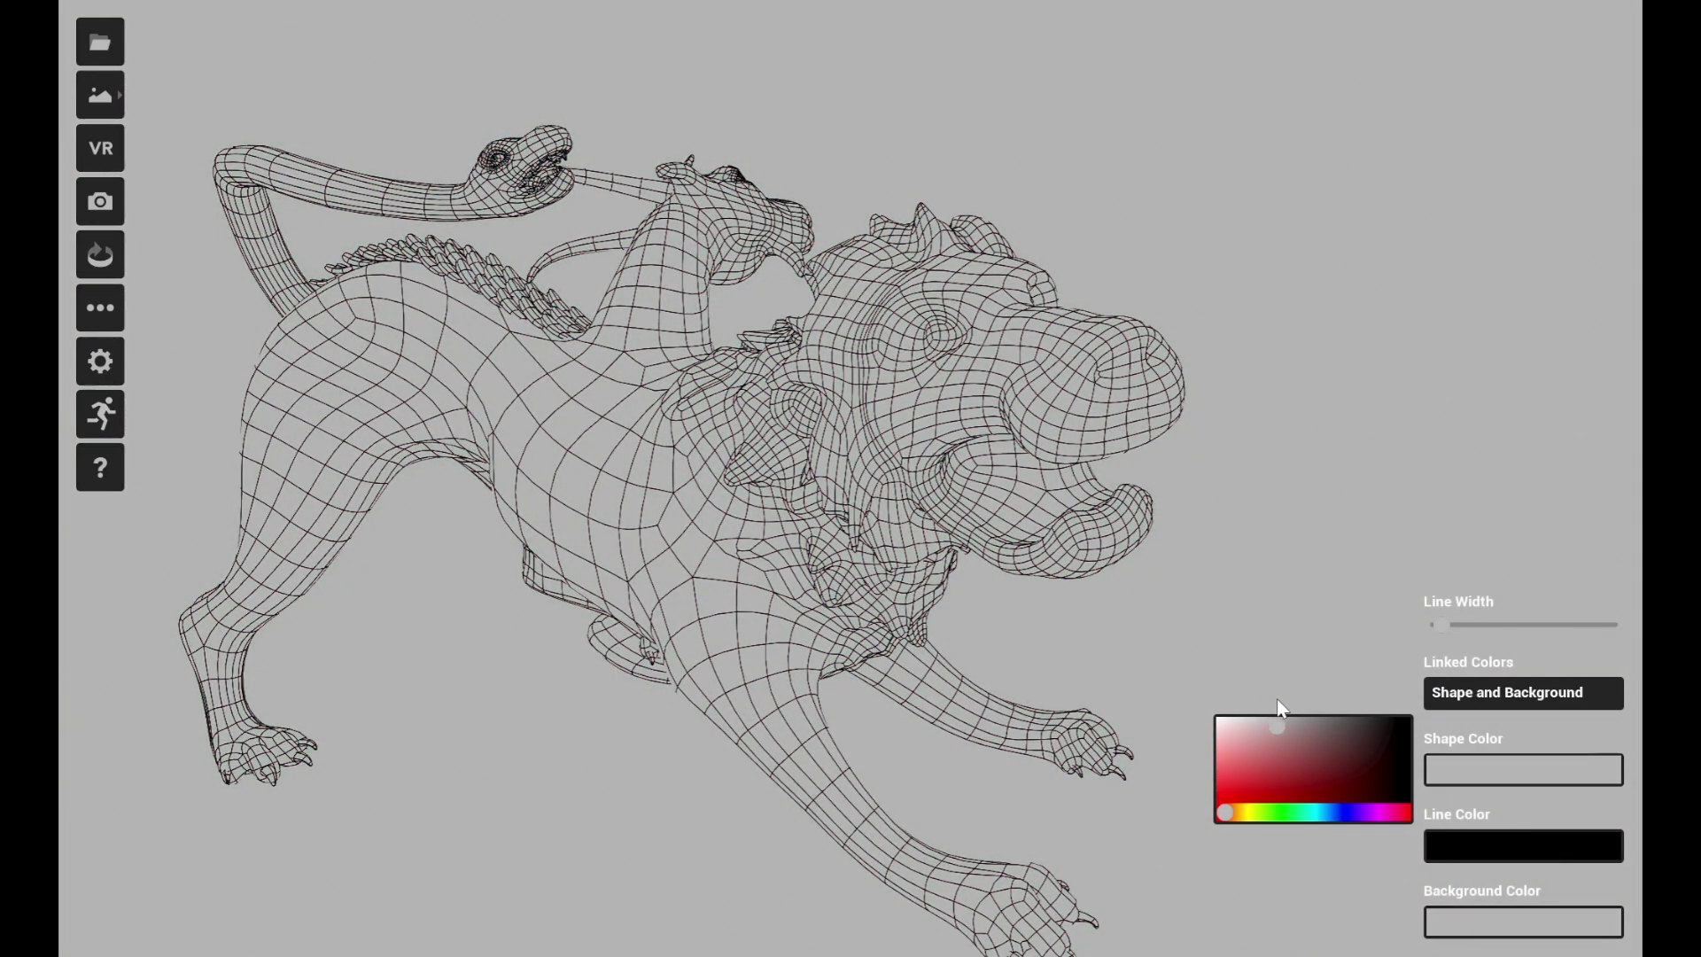
pyautogui.click(1232, 563)
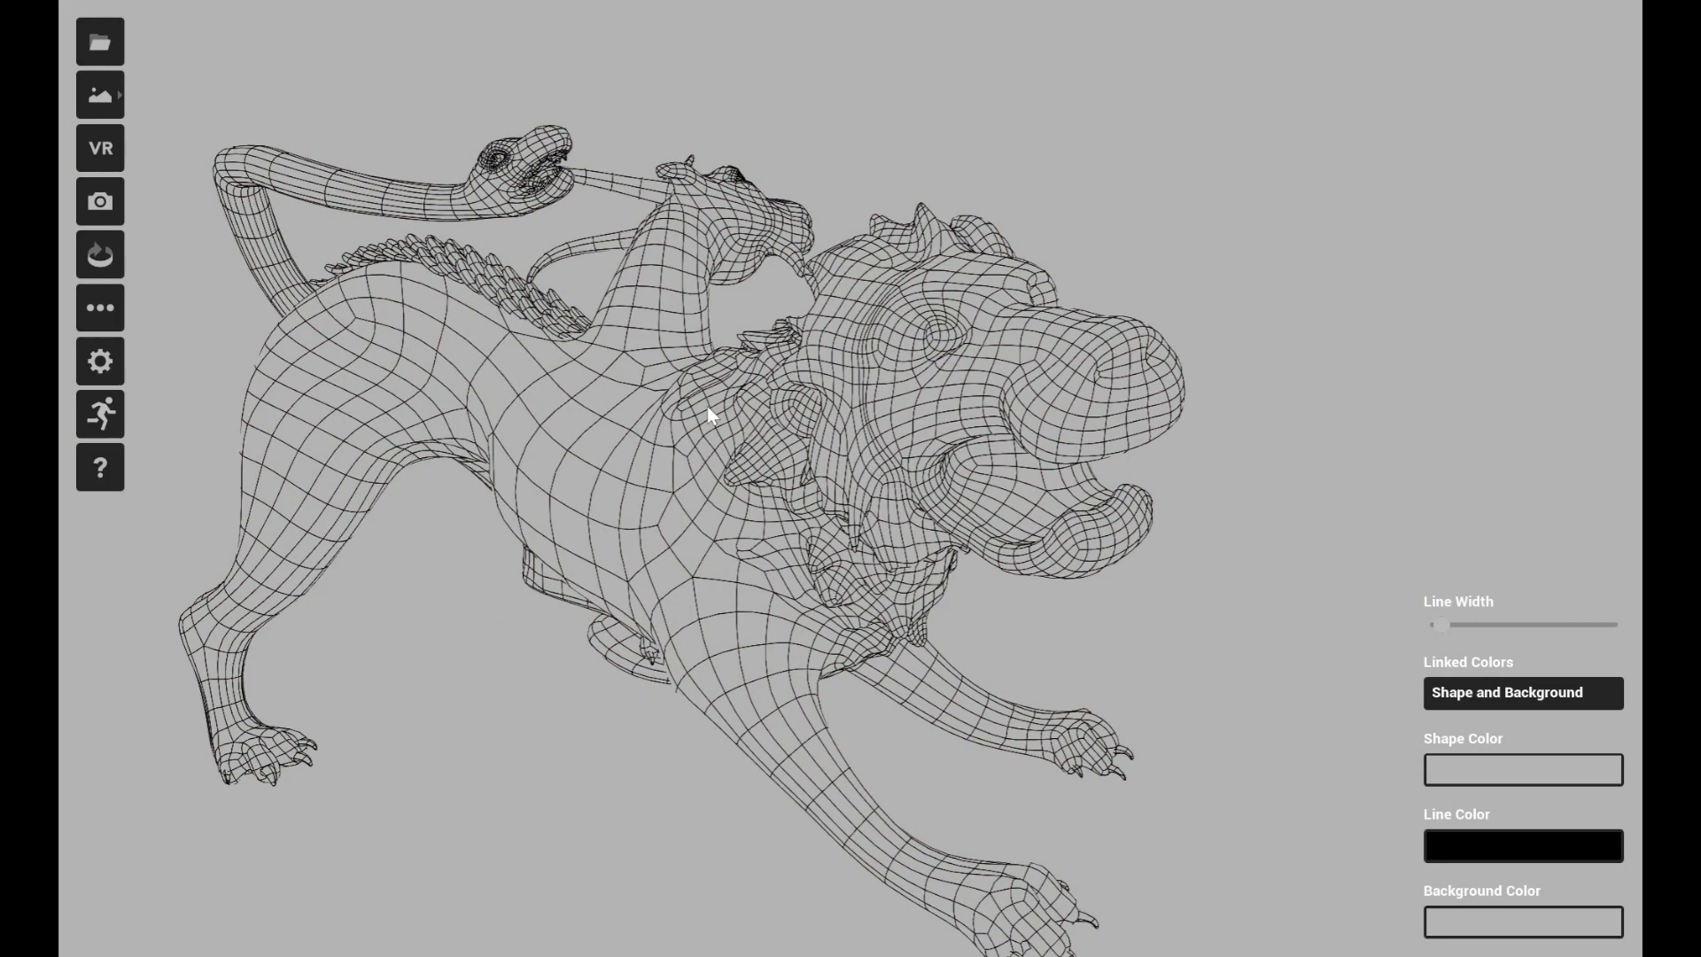
# Step: Switch the environment back to Sky and turn depth of field on
pyautogui.click(103, 95)
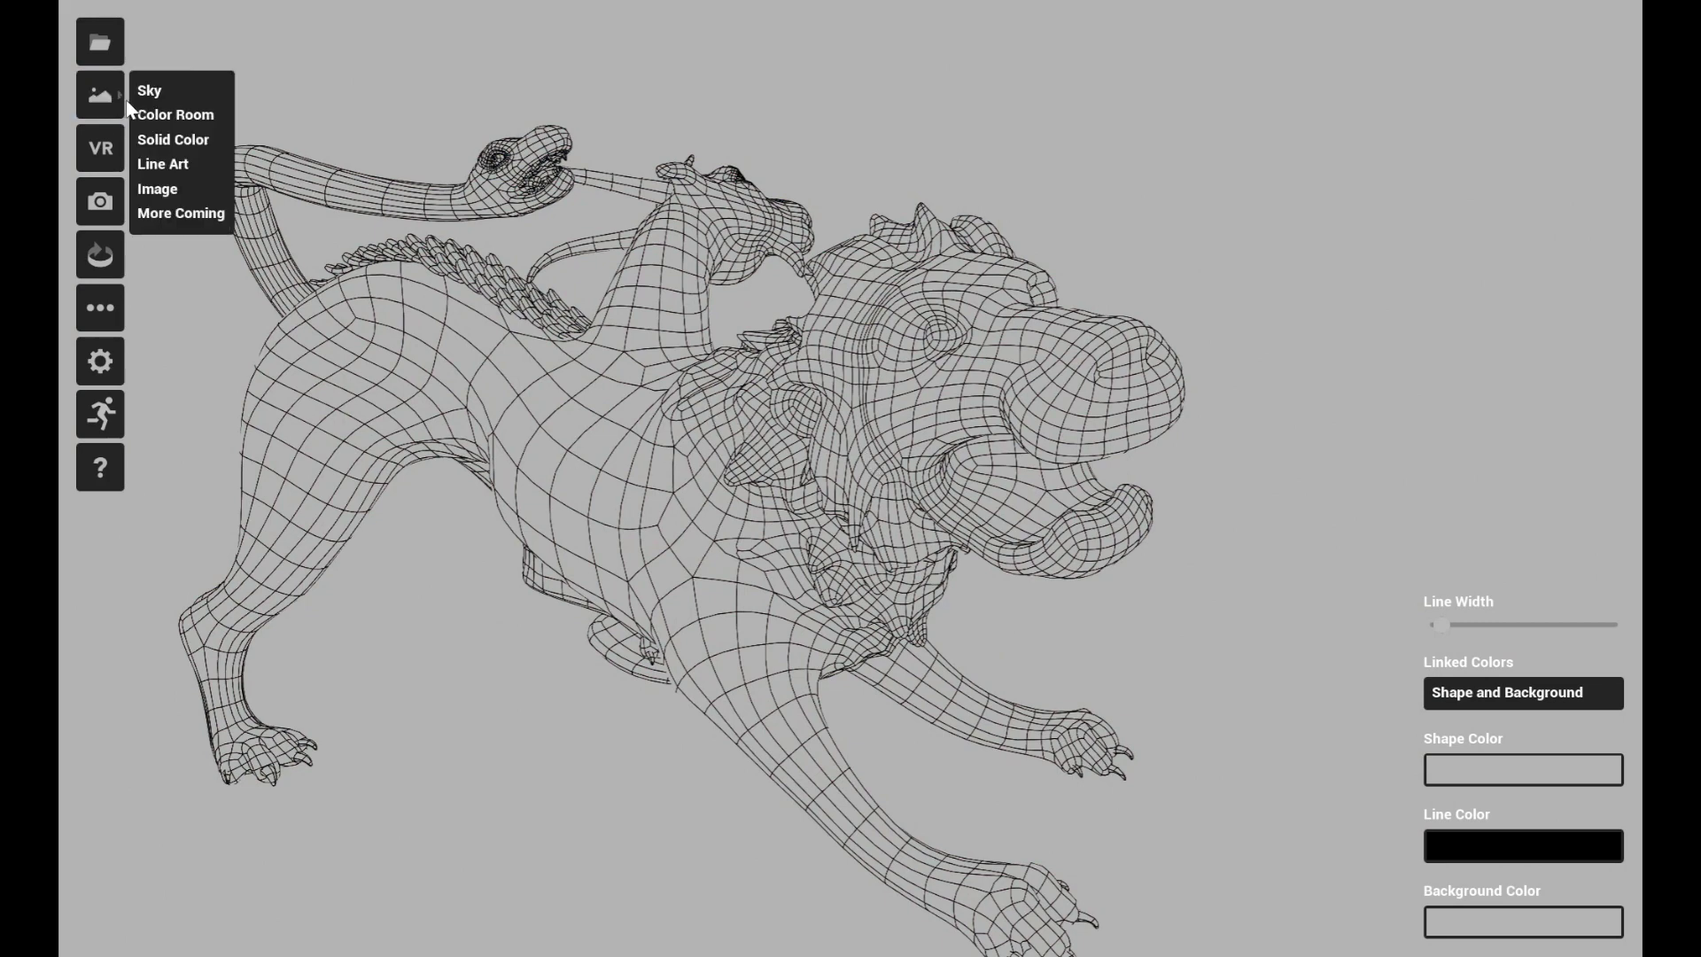
pyautogui.click(153, 91)
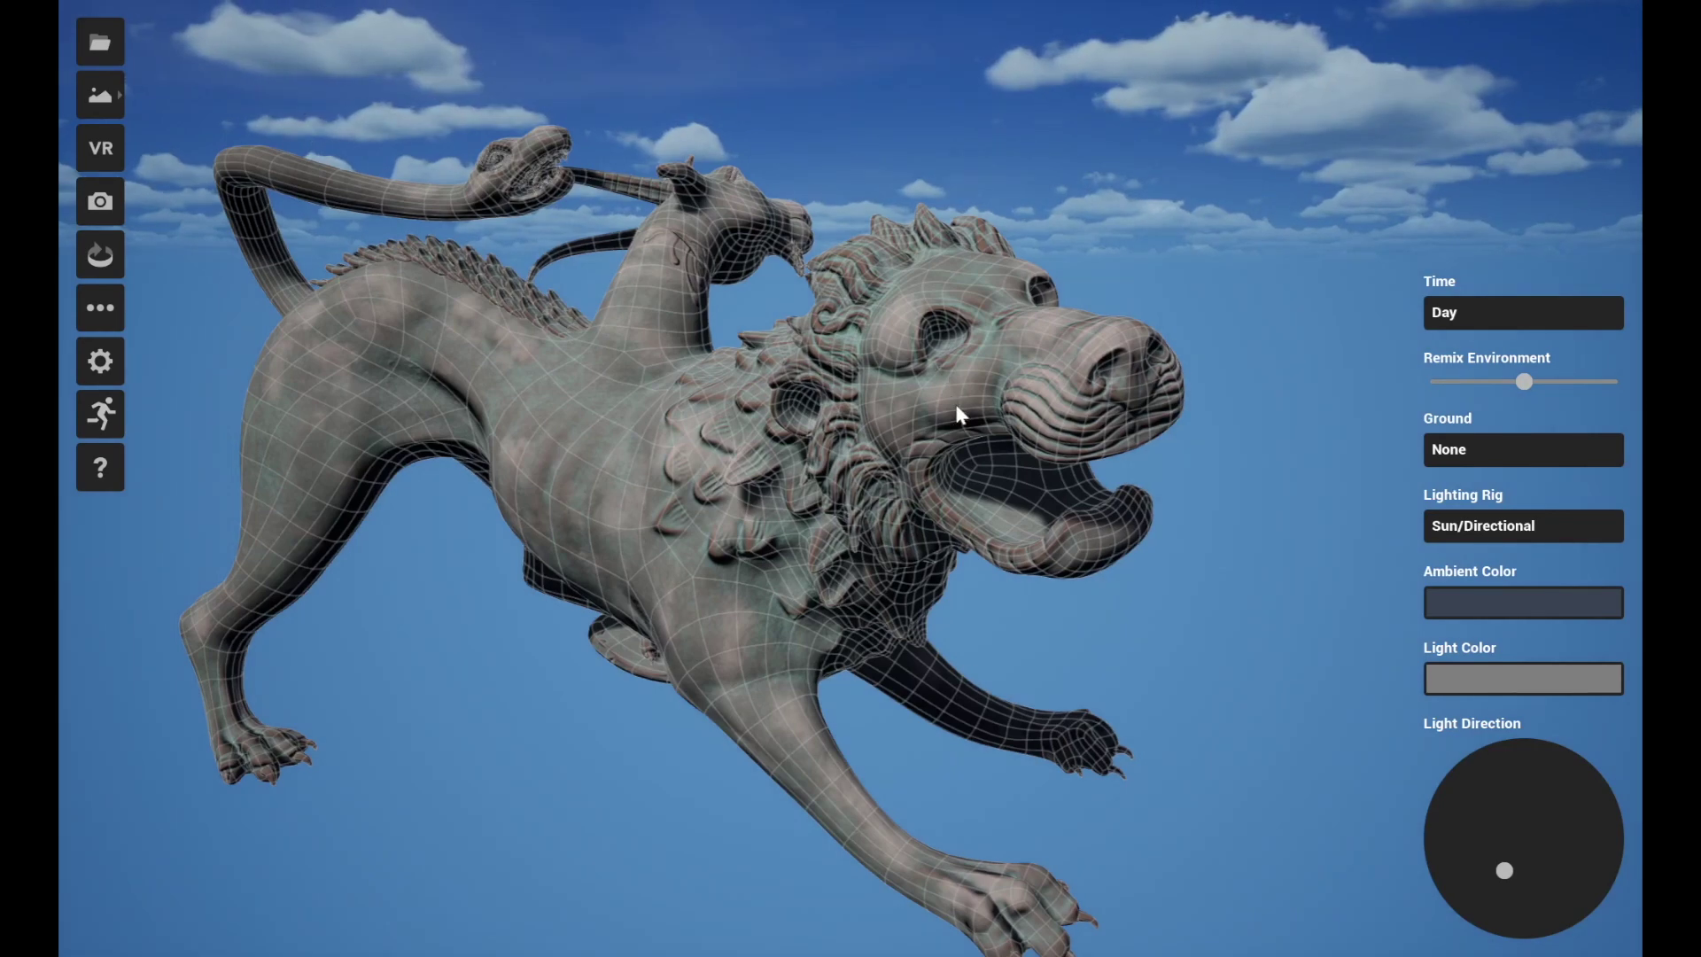
pyautogui.moveTo(956, 407); pyautogui.dragTo(850, 410)
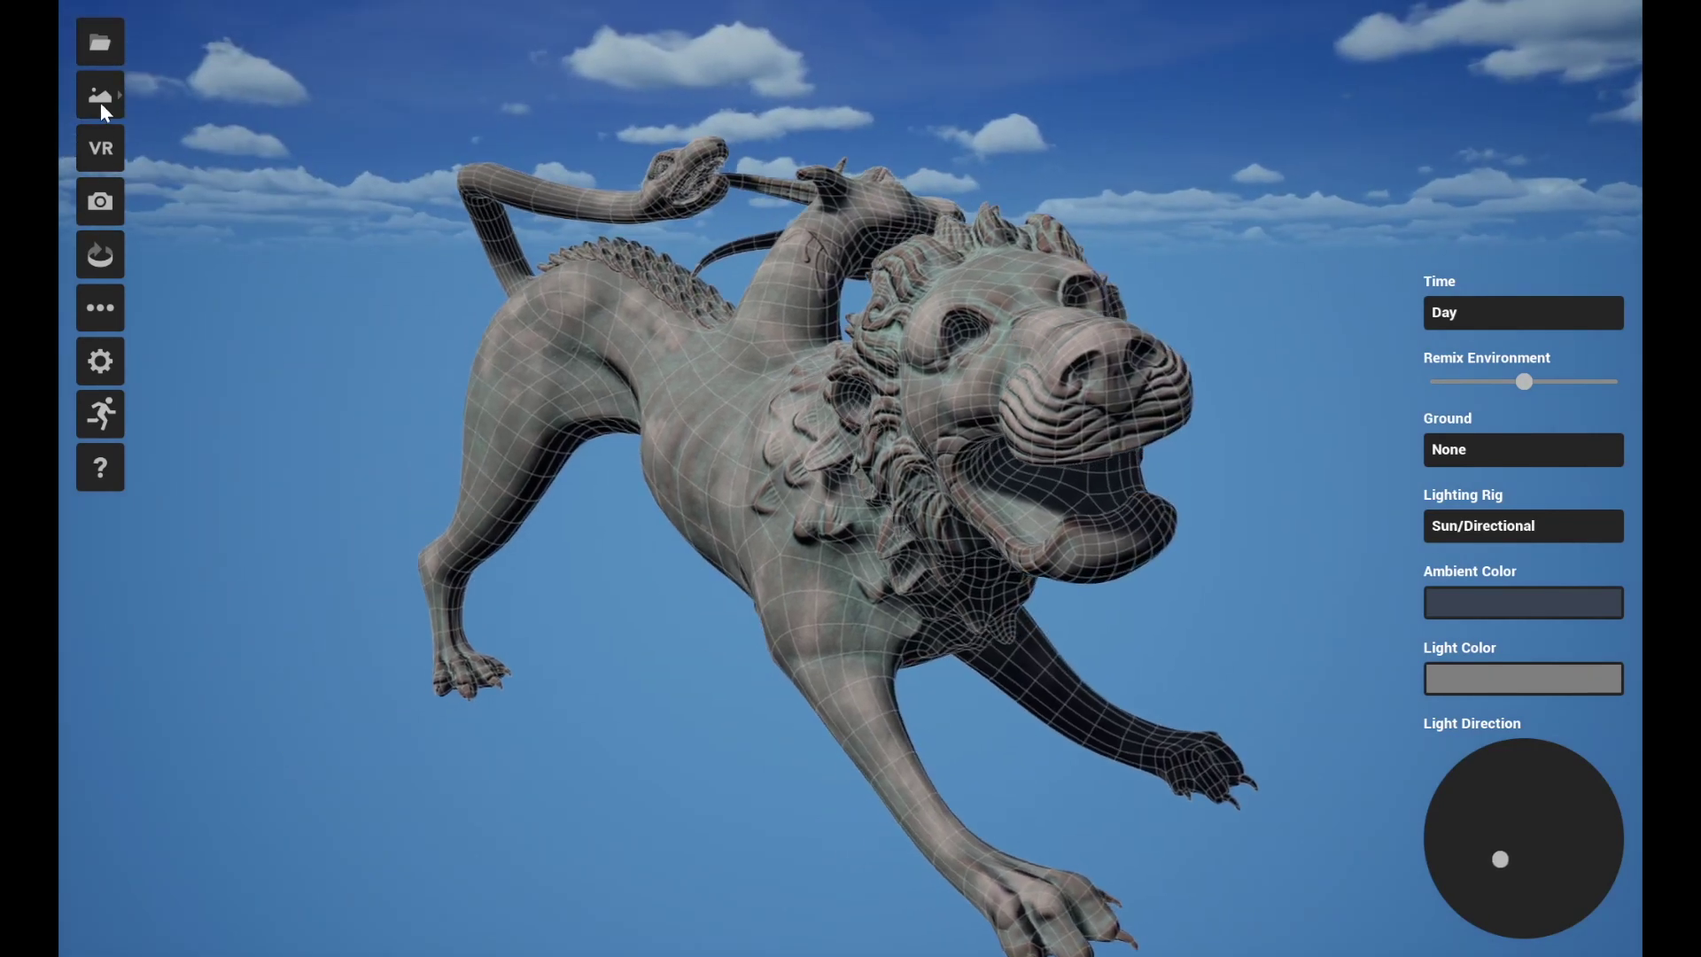
pyautogui.click(100, 361)
pyautogui.click(759, 397)
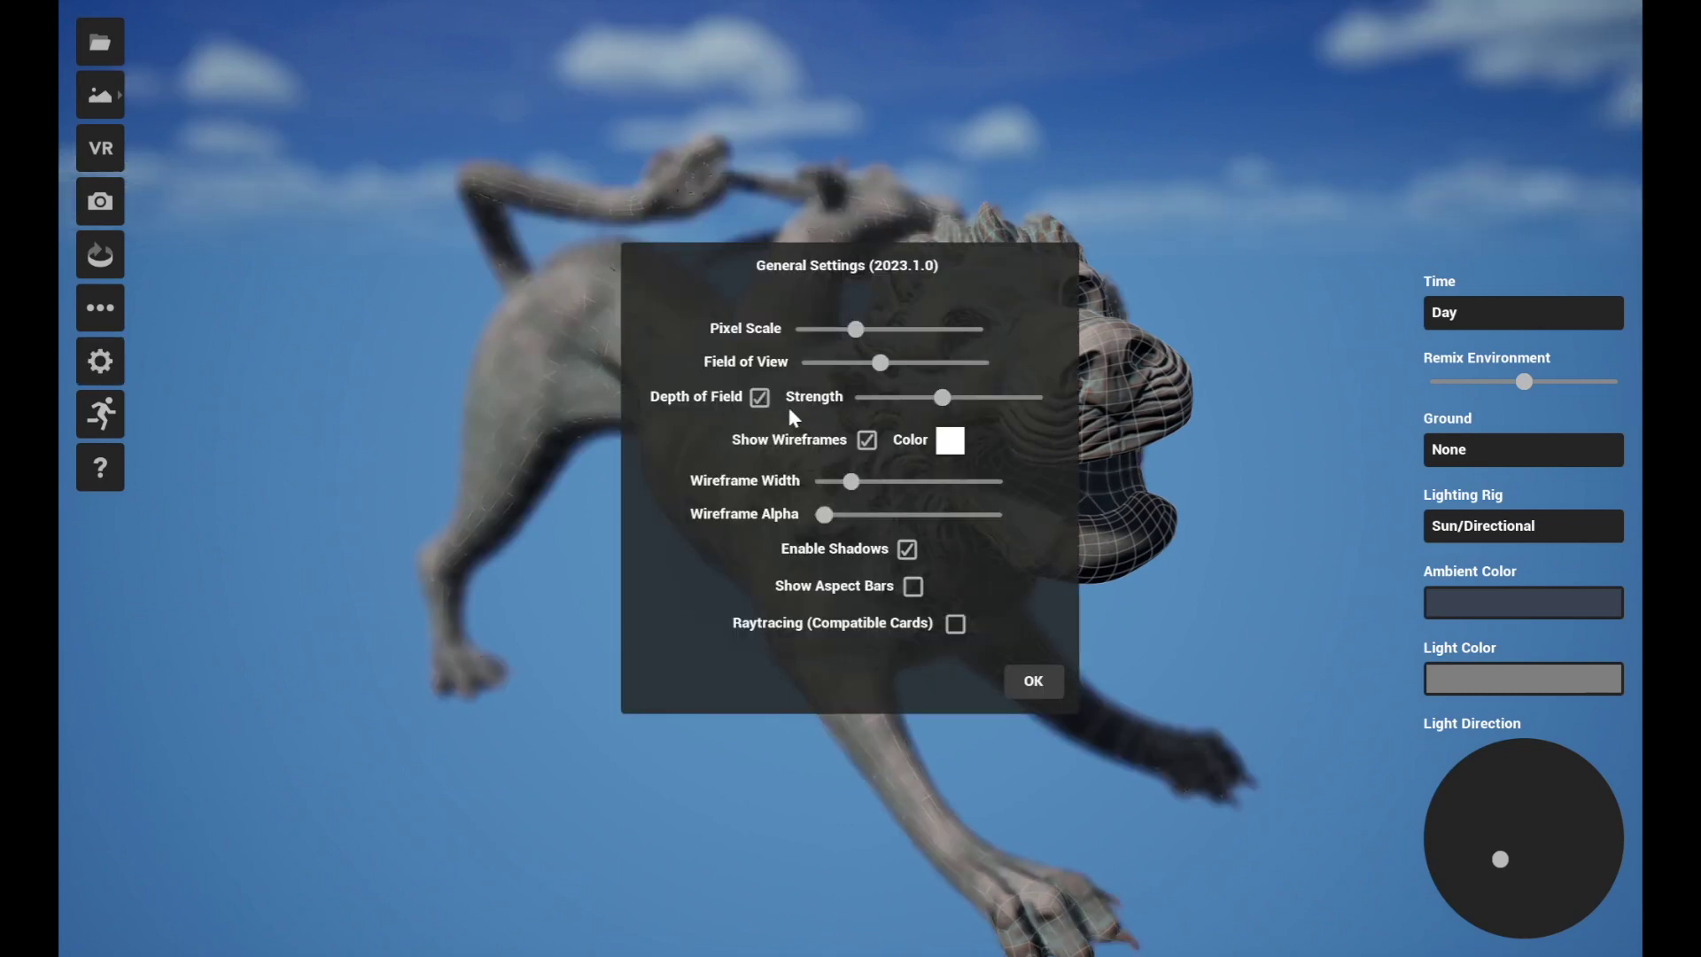
pyautogui.click(1052, 680)
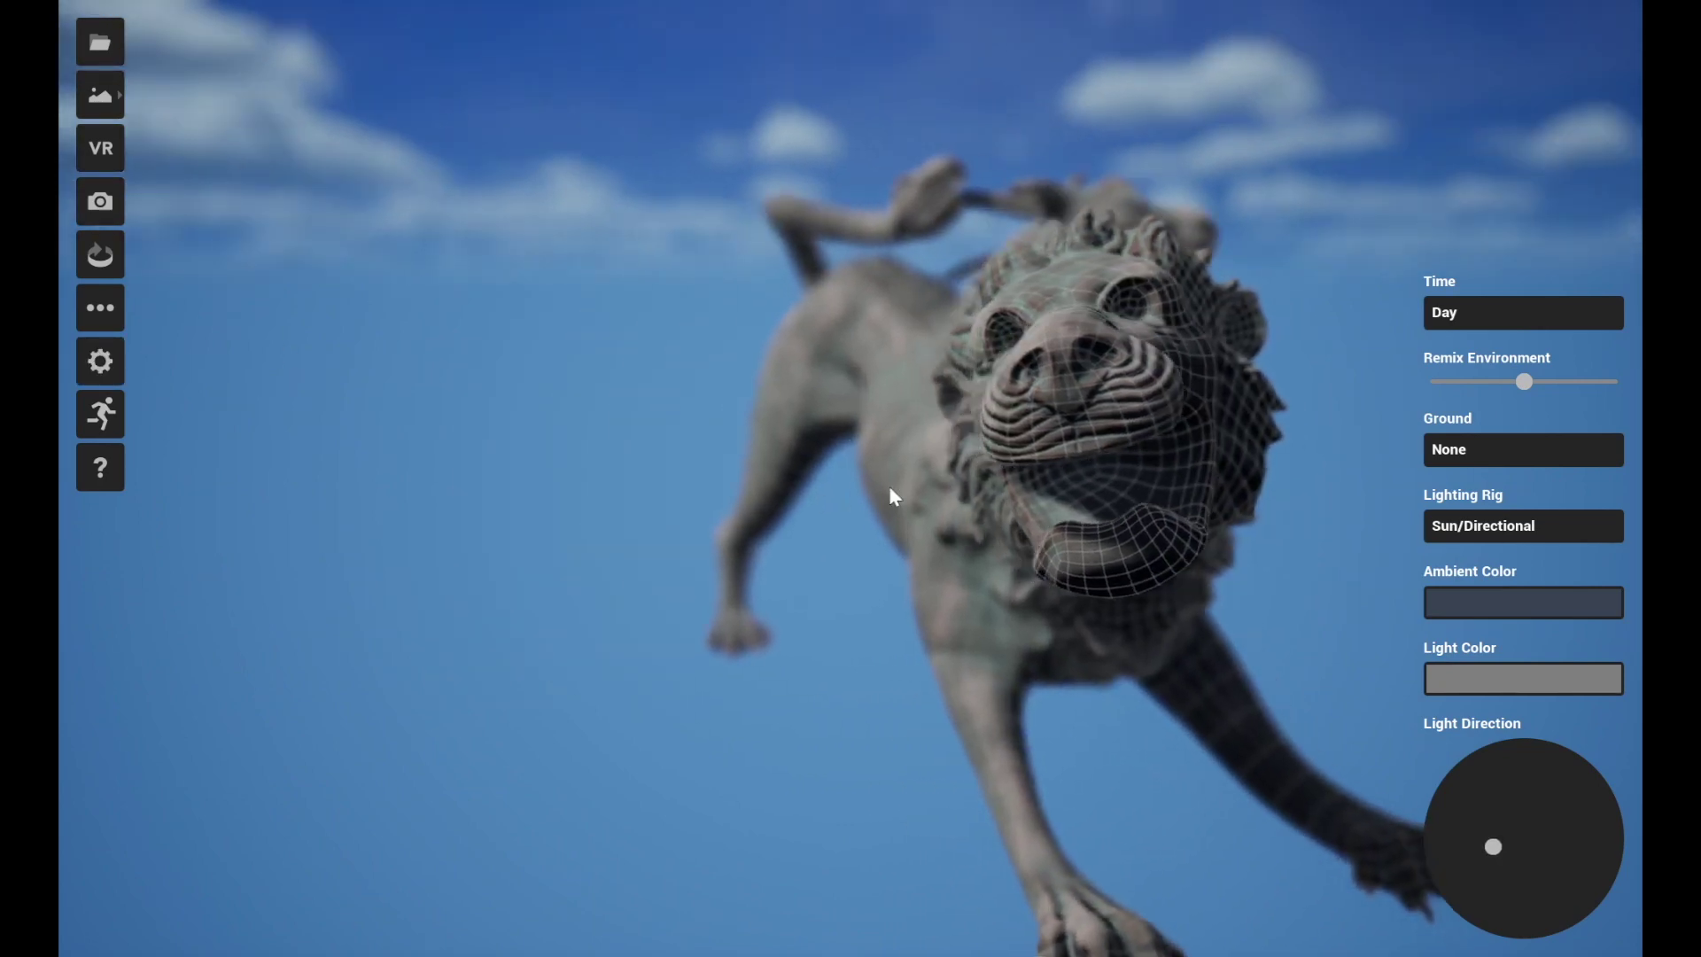
# Step: Set the focus on the lion's eye and frame the whole chimera from the front at an angle
pyautogui.moveTo(889, 489); pyautogui.dragTo(947, 361)
pyautogui.click(995, 335)
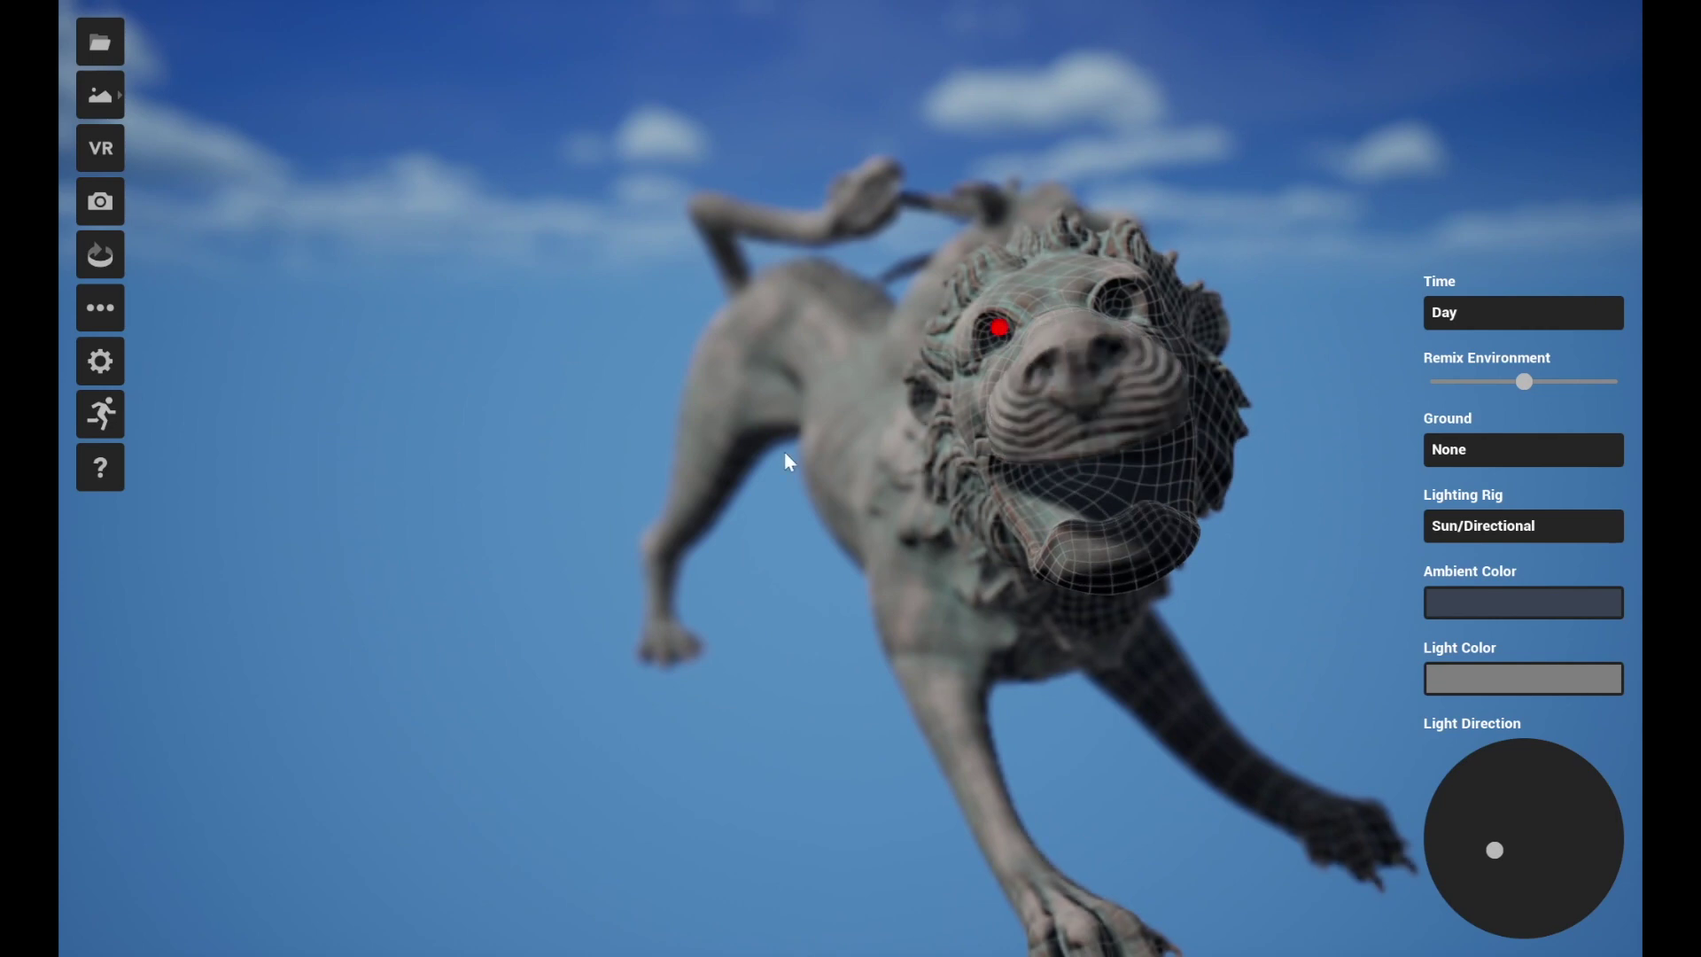
pyautogui.moveTo(790, 456)
pyautogui.mouseDown()
pyautogui.moveTo(960, 432)
pyautogui.moveTo(806, 493)
pyautogui.mouseUp()
pyautogui.moveTo(860, 422); pyautogui.dragTo(824, 485)
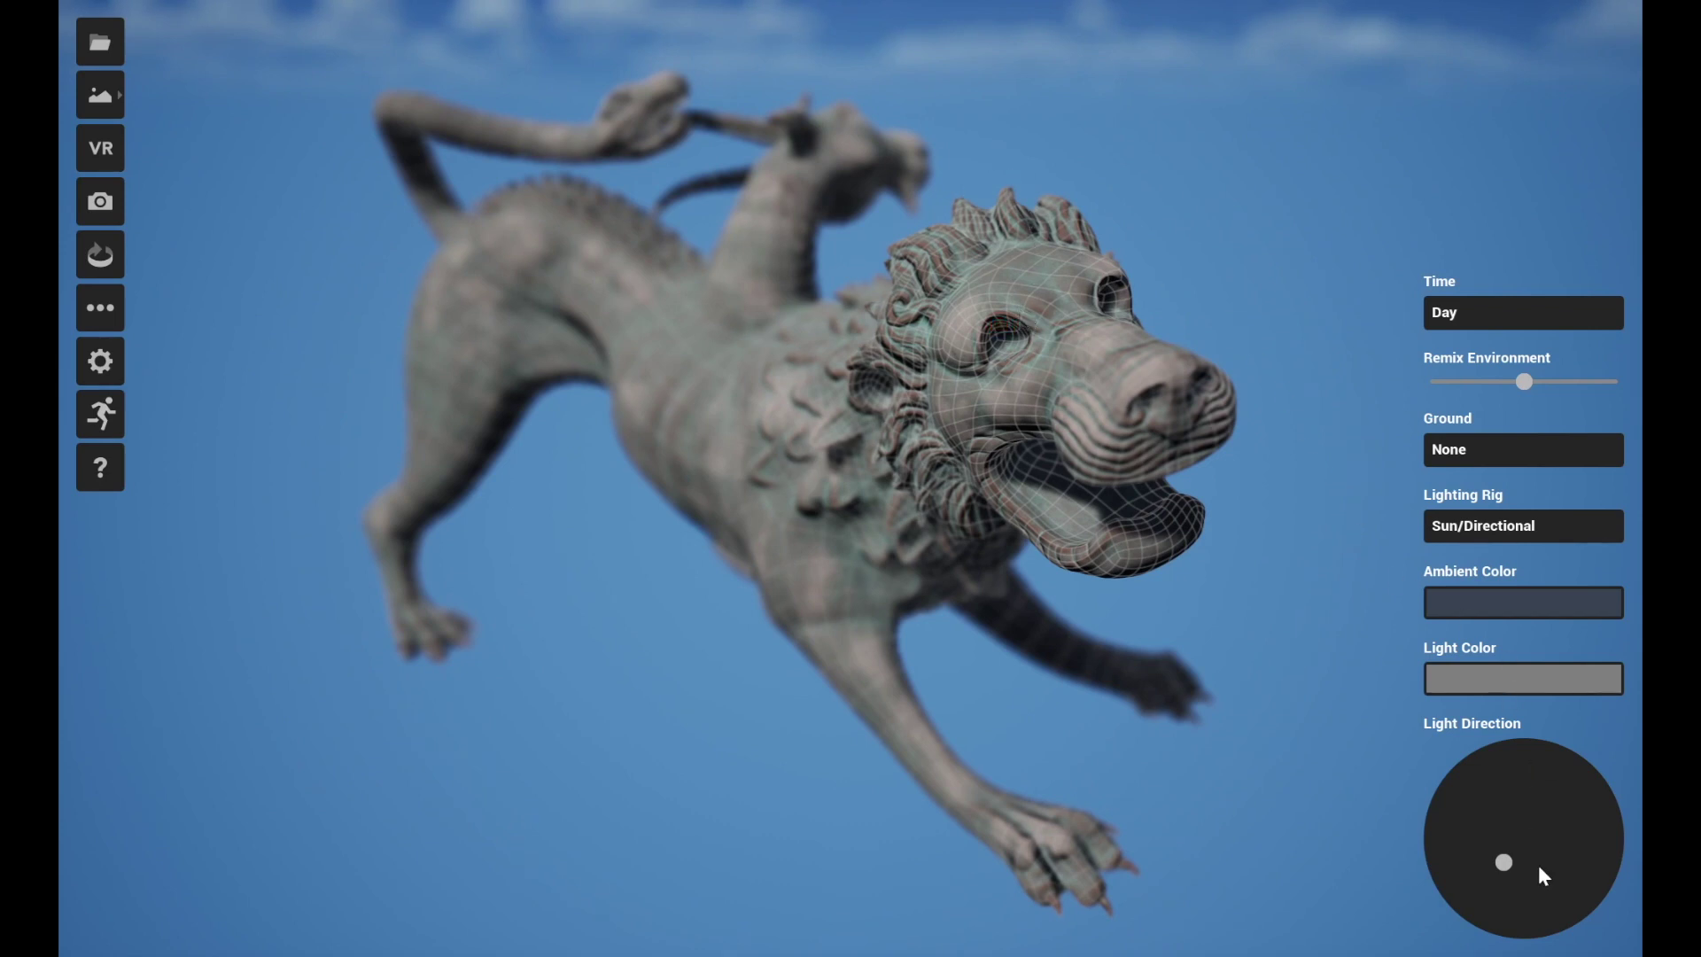
# Step: Move the light direction behind the chimera for a backlit look and check it from the side
pyautogui.moveTo(1537, 864); pyautogui.dragTo(1550, 760)
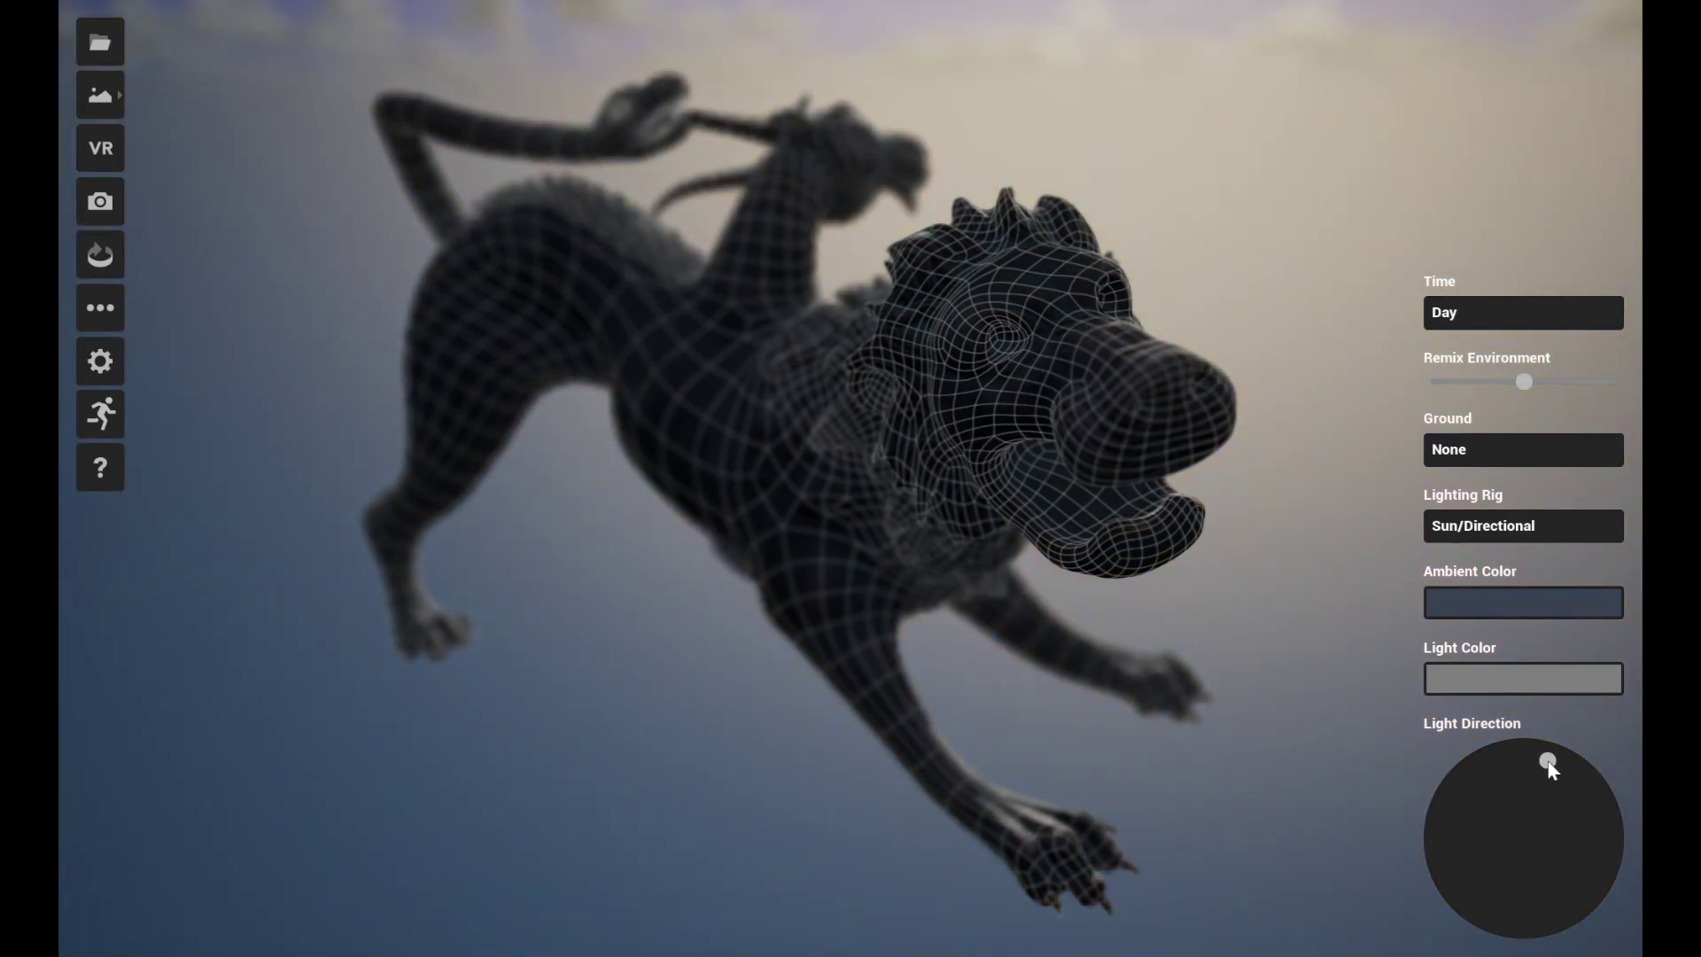
pyautogui.moveTo(1196, 497); pyautogui.dragTo(604, 473)
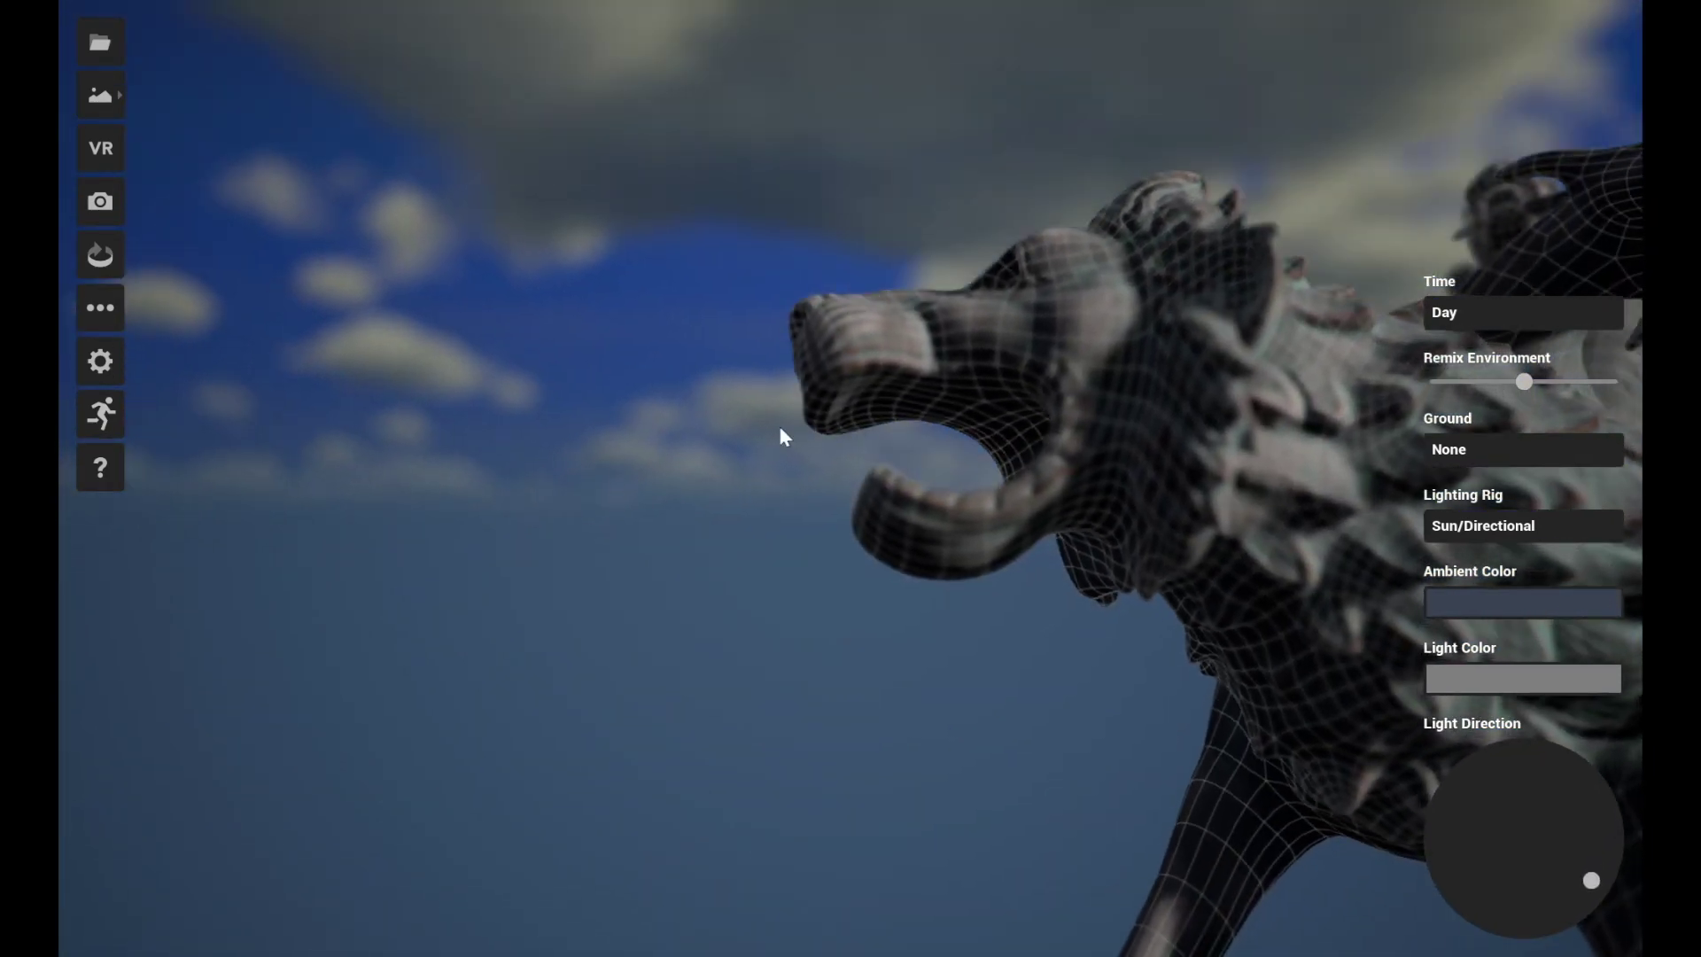
pyautogui.moveTo(779, 425); pyautogui.dragTo(742, 425, button='middle')
pyautogui.moveTo(890, 342); pyautogui.dragTo(880, 406)
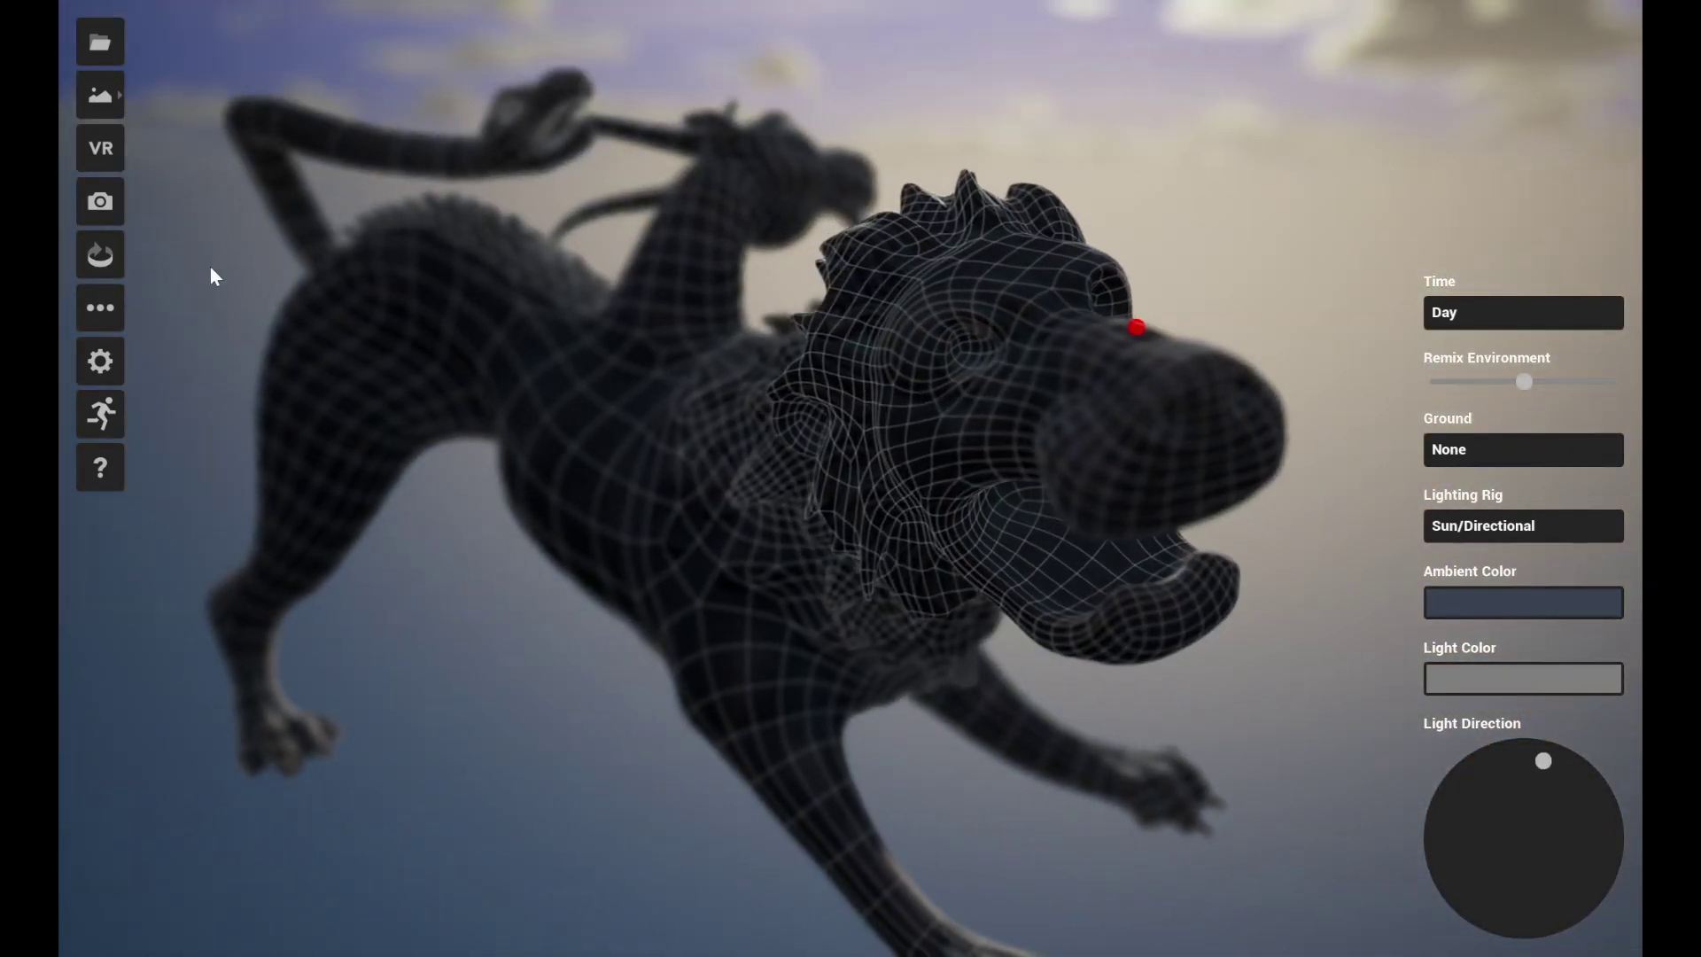
# Step: Turn off the wireframe display and inspect the lion head up close from the side
pyautogui.click(103, 361)
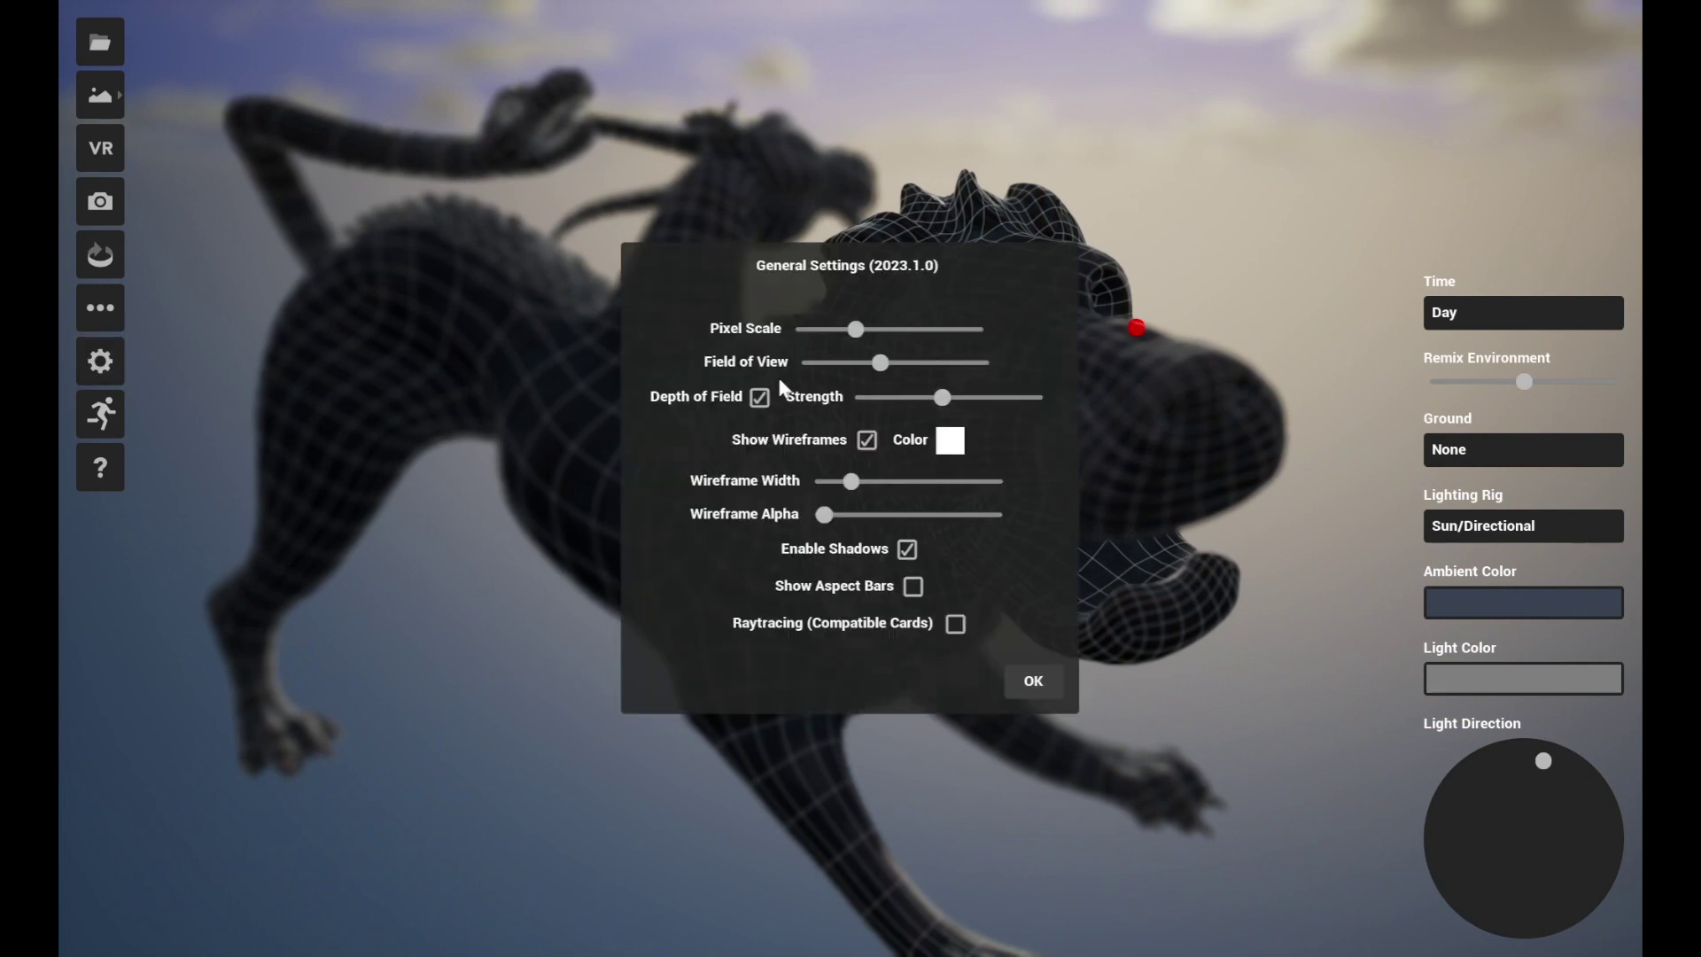
pyautogui.click(868, 440)
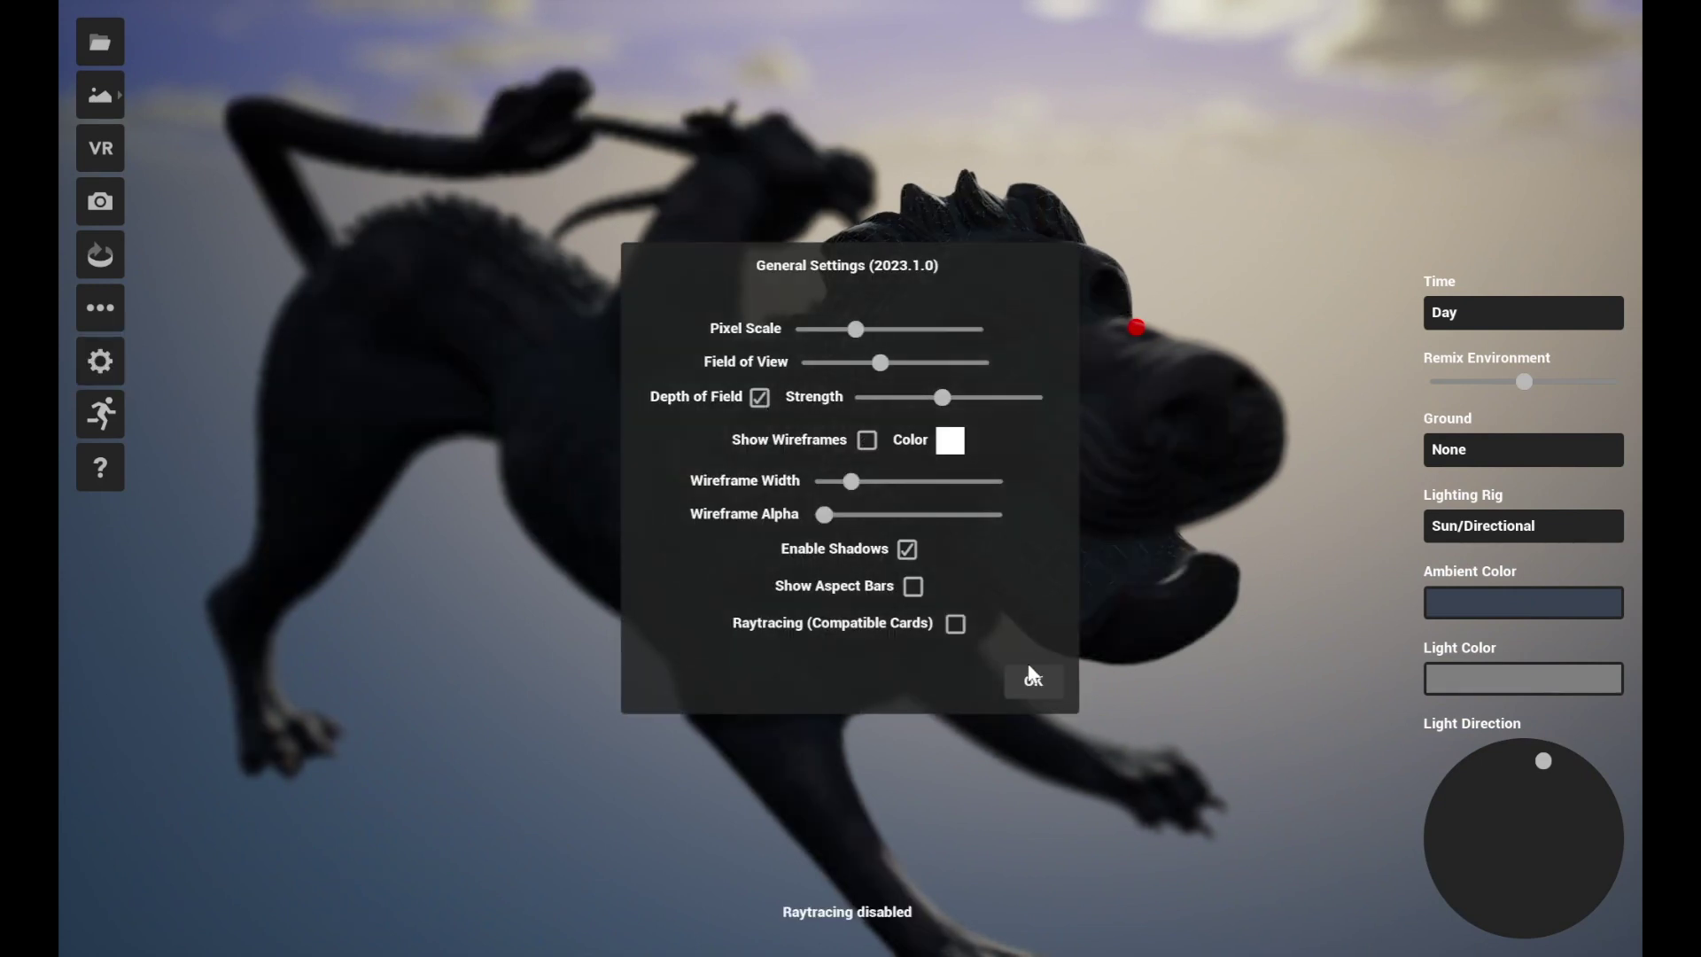
pyautogui.click(1031, 680)
pyautogui.moveTo(1055, 441); pyautogui.dragTo(841, 411)
pyautogui.moveTo(1066, 392); pyautogui.dragTo(722, 430, button='middle')
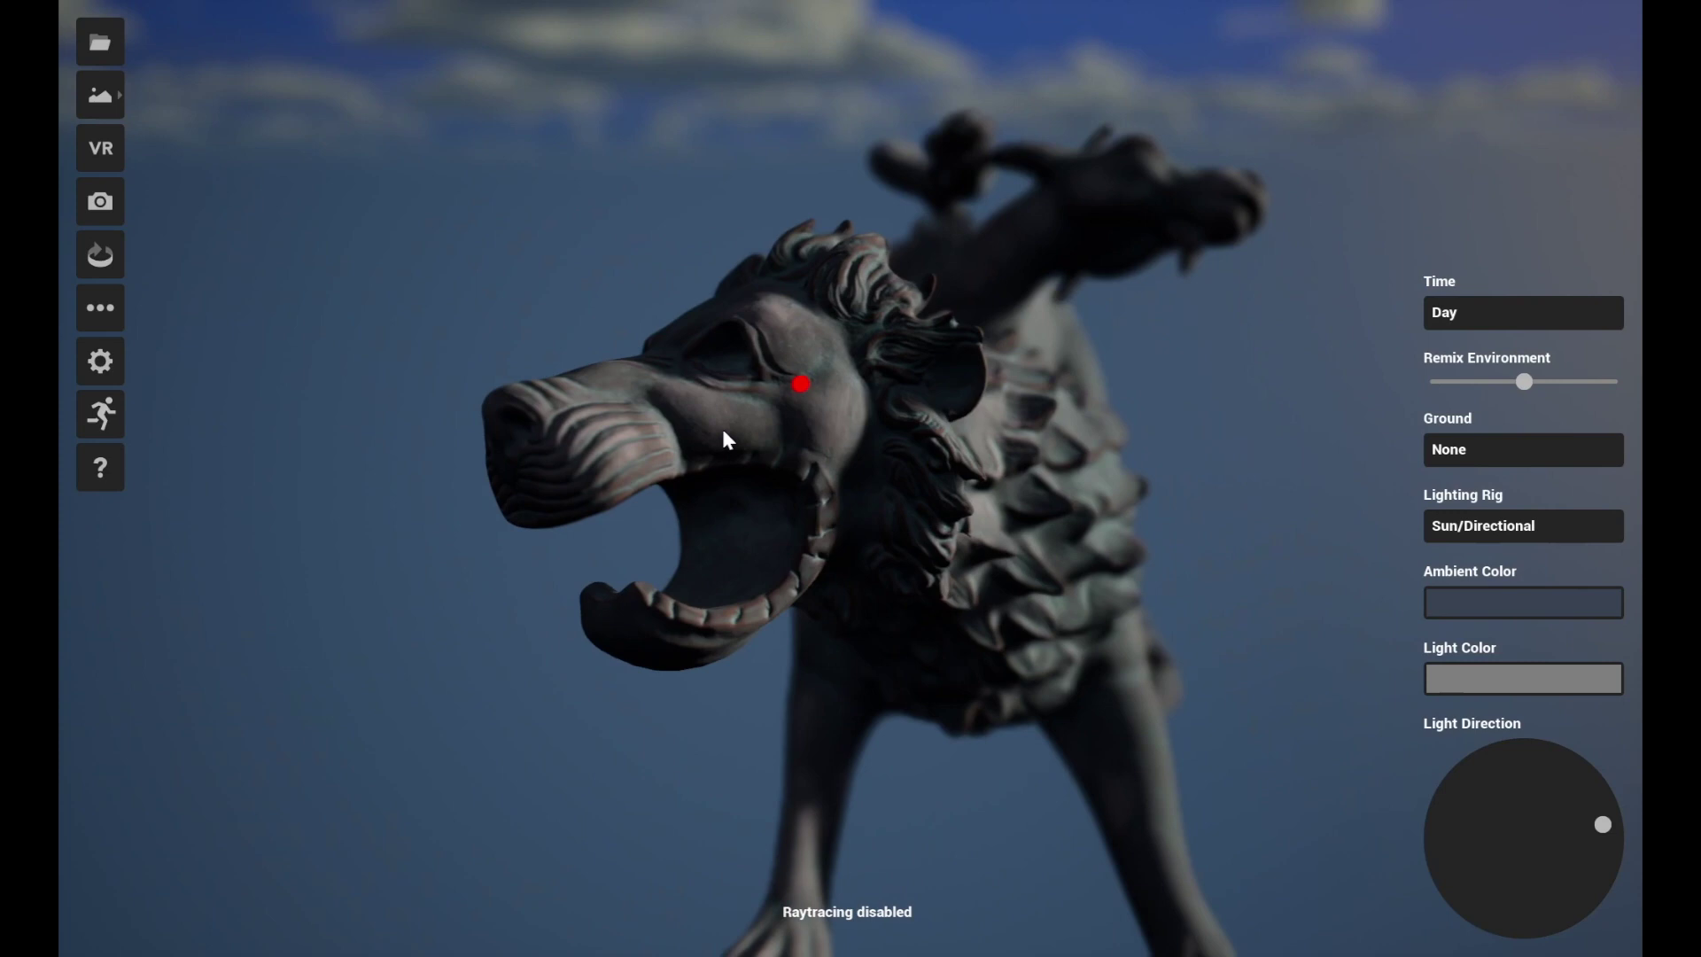
pyautogui.scroll(3, 722, 430)
pyautogui.moveTo(895, 417); pyautogui.dragTo(876, 382)
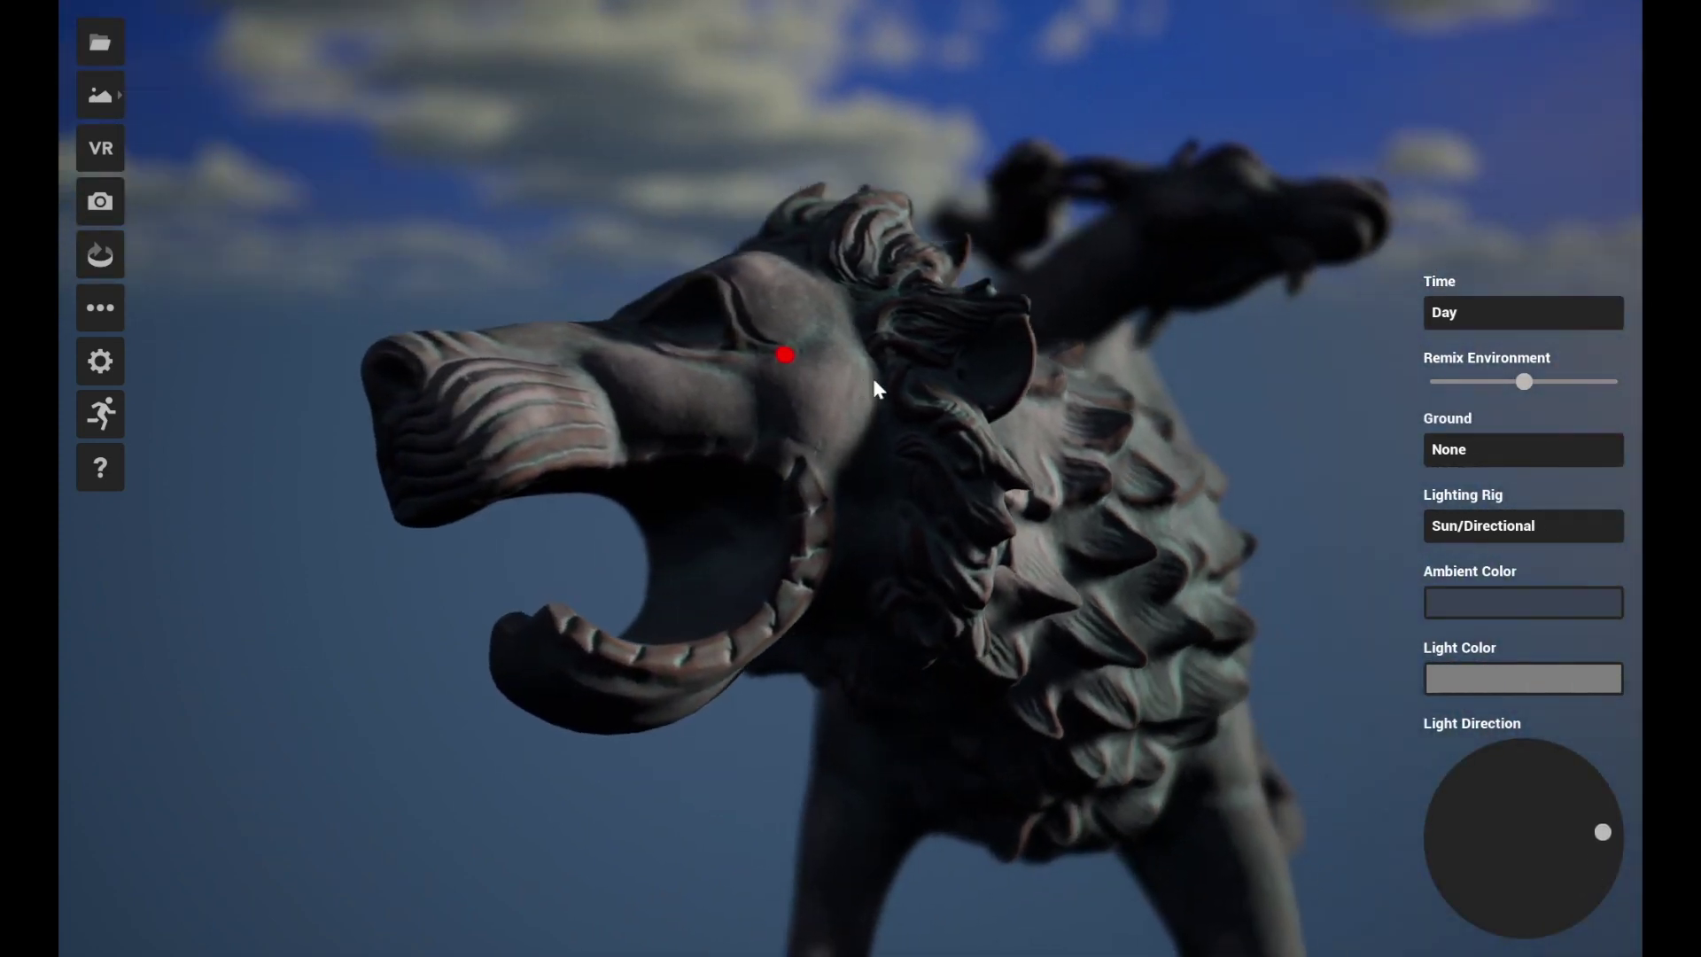
# Step: Examine the lion head from several angles and frame it from the side with the mane and goat head behind it
pyautogui.moveTo(877, 376); pyautogui.dragTo(903, 381, button='middle')
pyautogui.moveTo(904, 381); pyautogui.dragTo(961, 387, button='right')
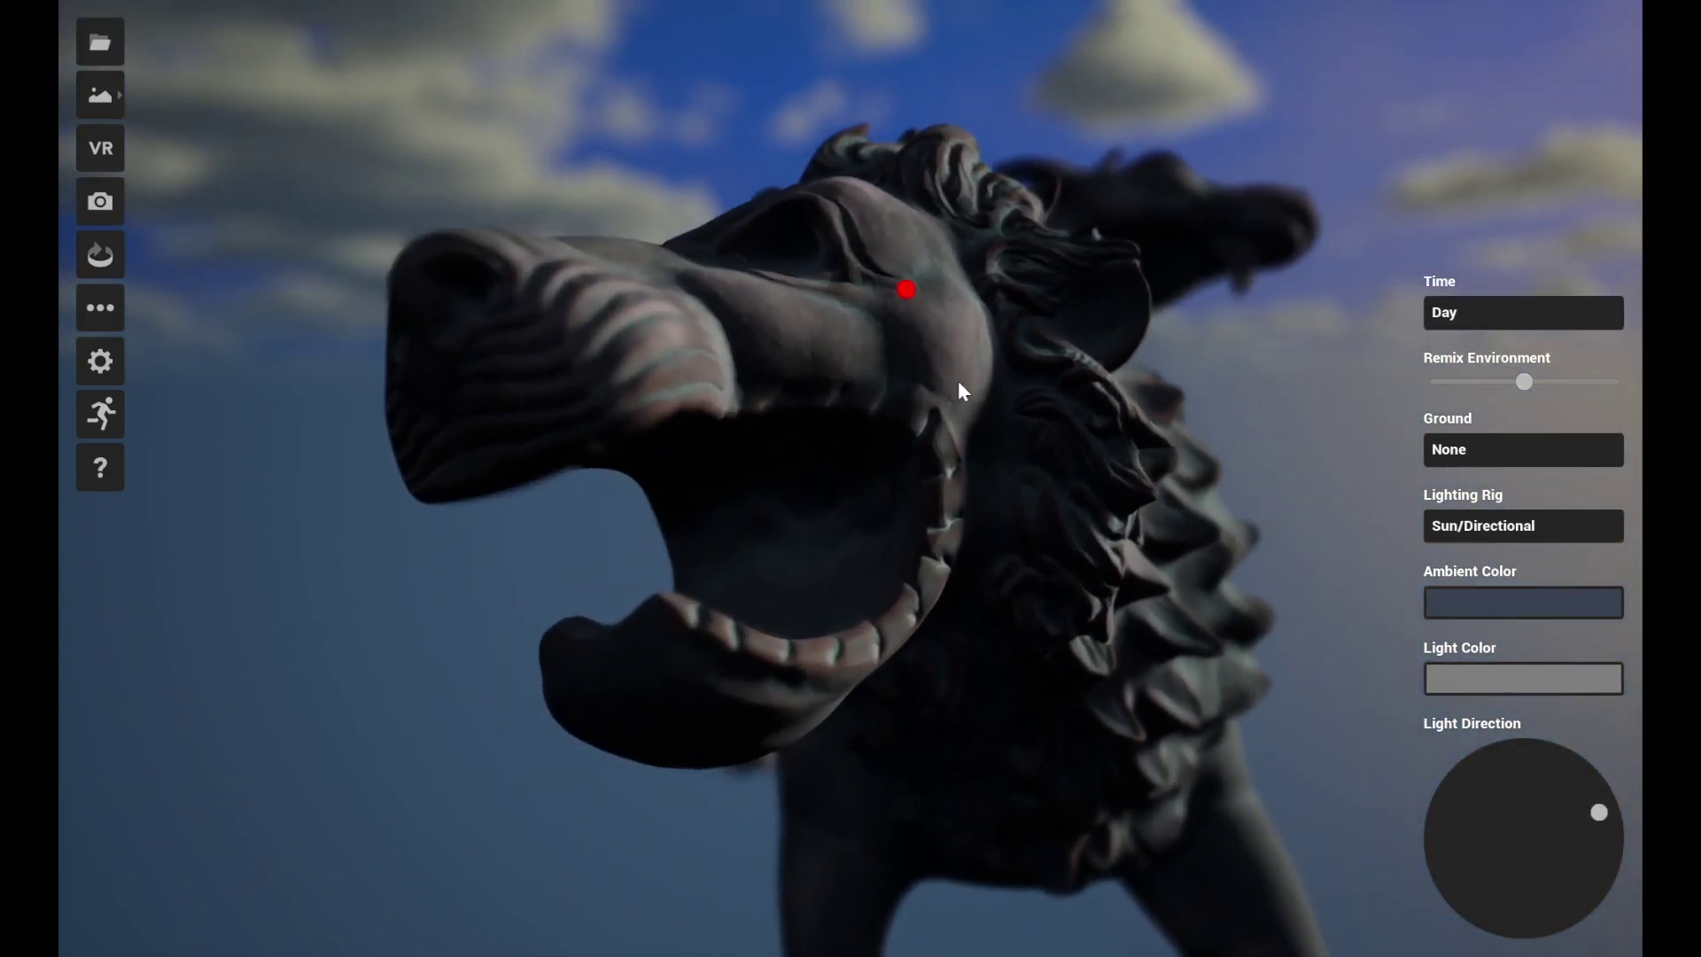
pyautogui.moveTo(850, 390); pyautogui.dragTo(719, 395)
pyautogui.click(632, 314)
pyautogui.scroll(-3, 730, 387)
pyautogui.click(816, 294)
pyautogui.moveTo(719, 395); pyautogui.dragTo(1019, 402, button='middle')
pyautogui.moveTo(1227, 387); pyautogui.dragTo(880, 464)
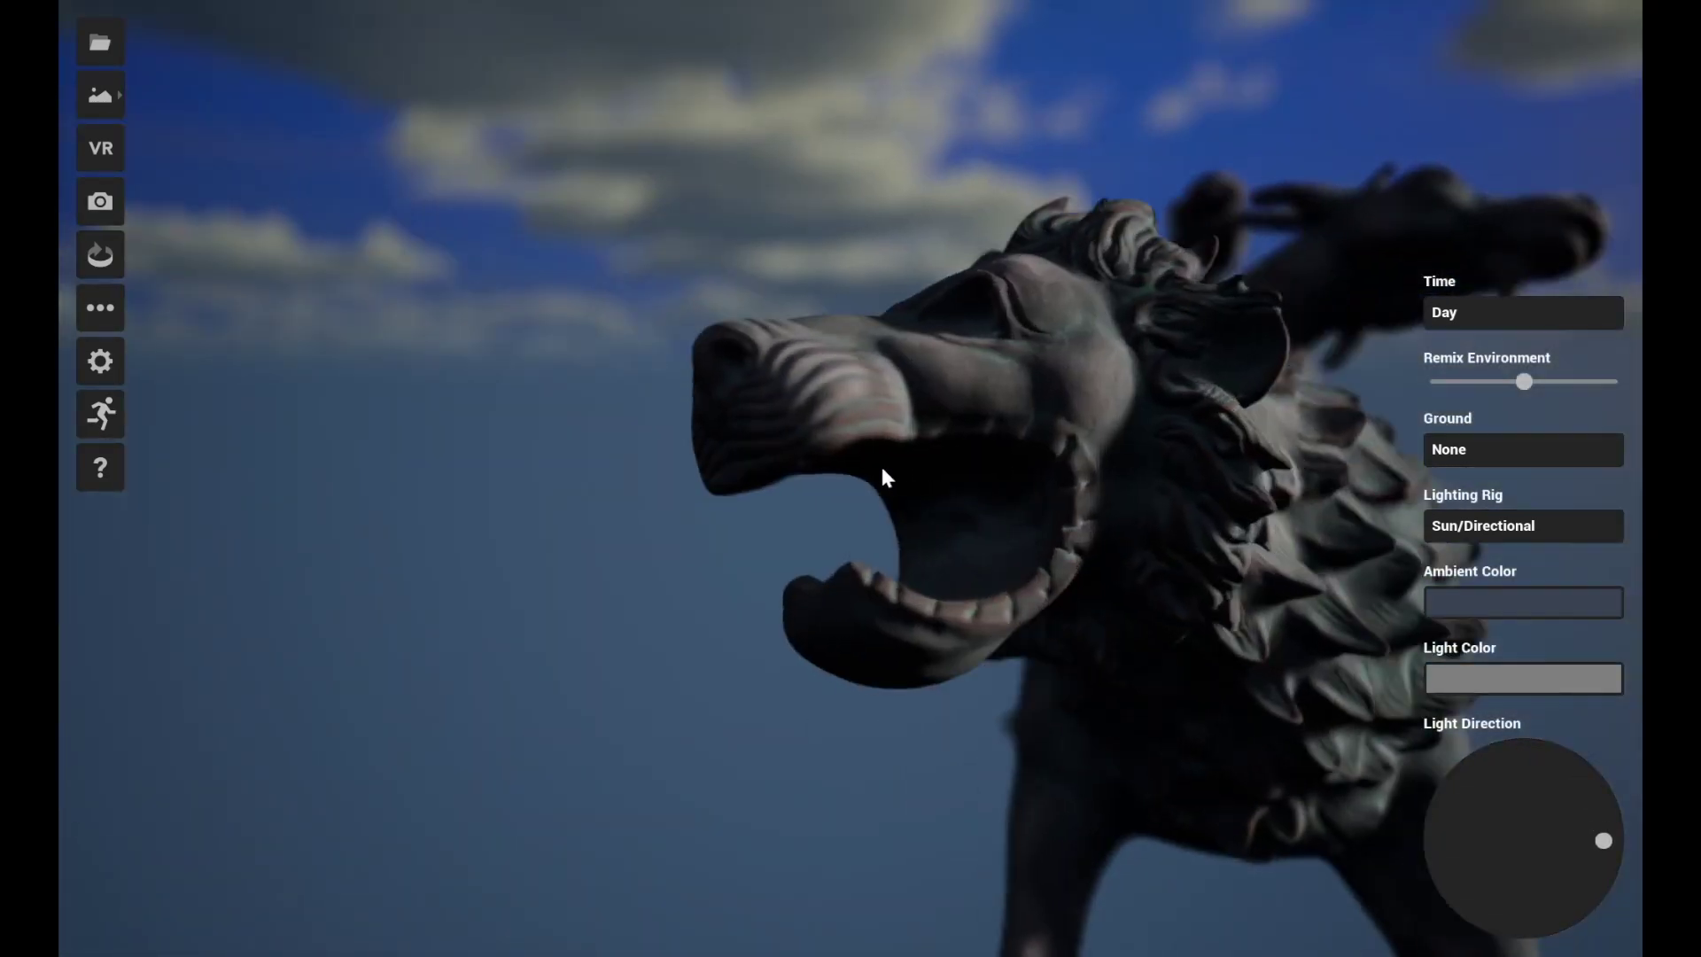
pyautogui.moveTo(976, 456); pyautogui.dragTo(694, 425, button='middle')
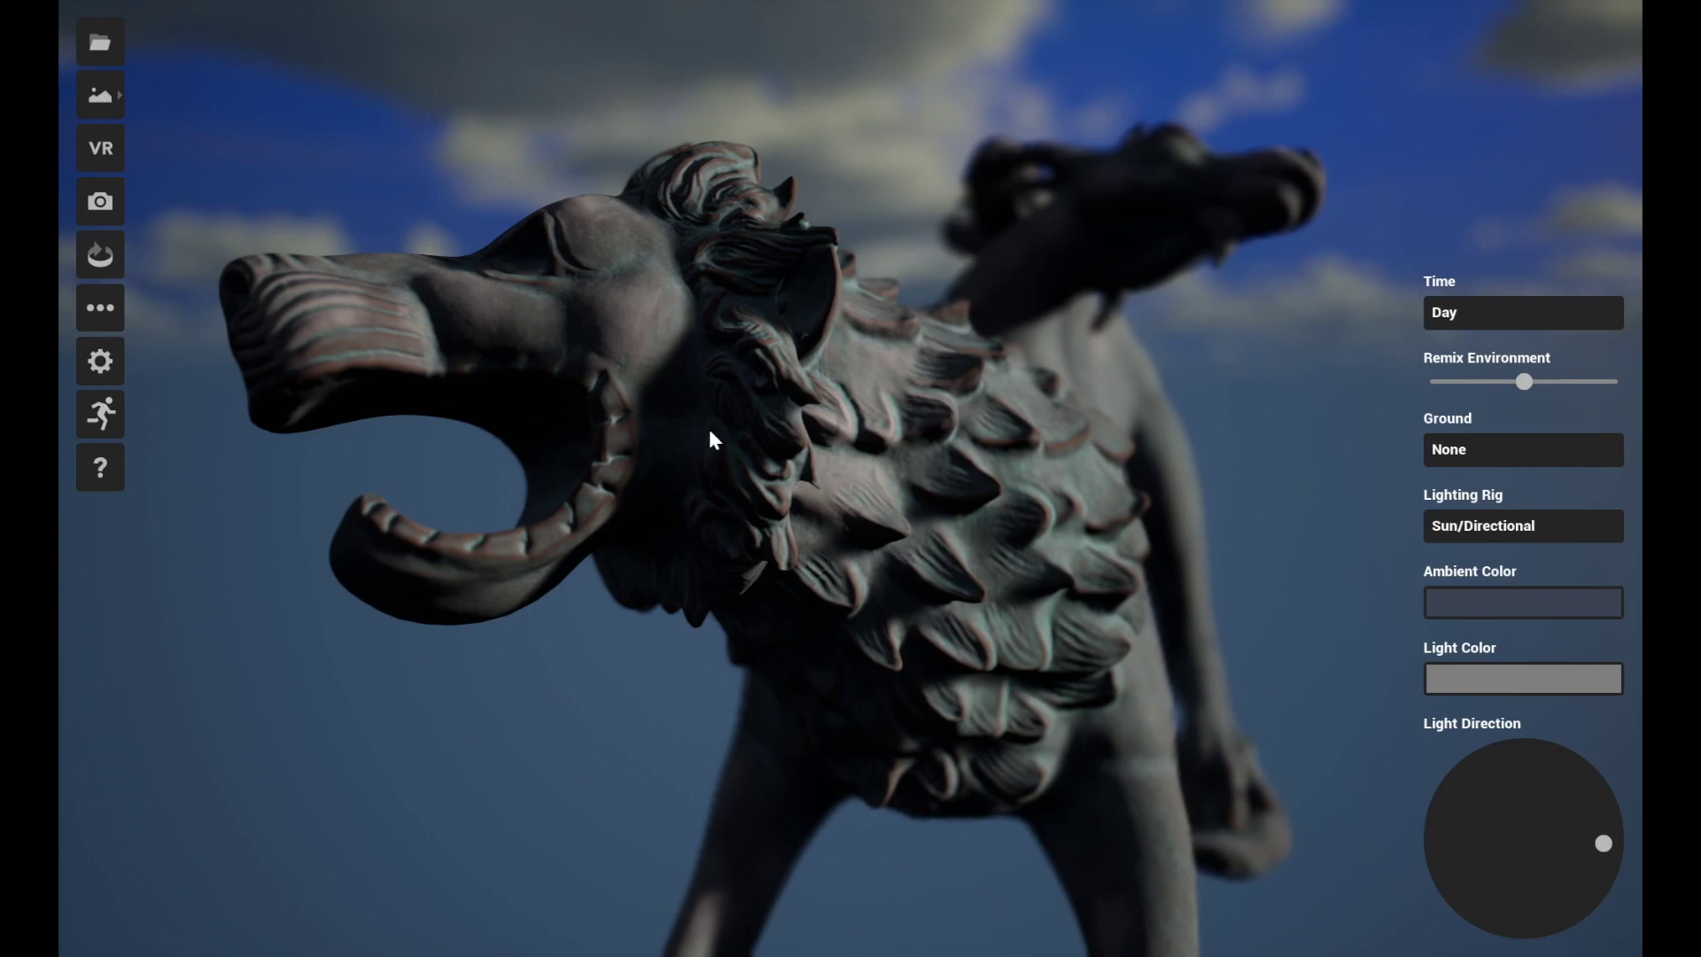
pyautogui.moveTo(723, 443); pyautogui.dragTo(766, 441)
# Step: Export a screenshot of the current view at 8000 width and 6000 height
pyautogui.click(100, 206)
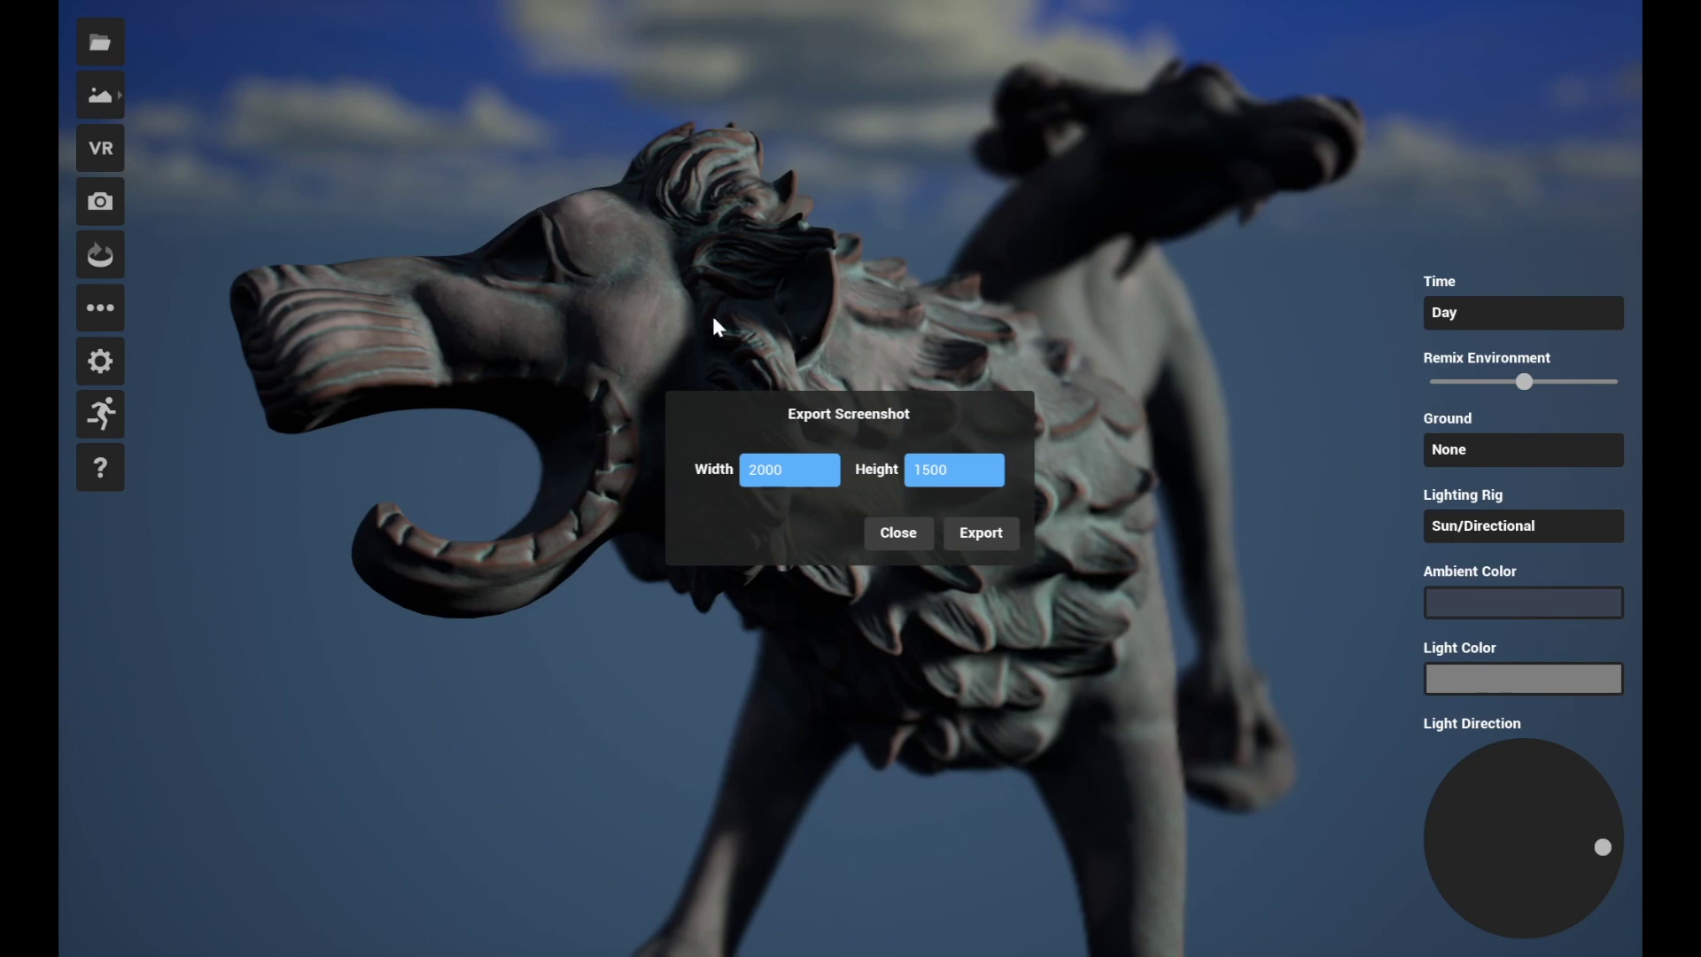
pyautogui.moveTo(809, 476); pyautogui.dragTo(732, 460)
pyautogui.write('8000')
pyautogui.doubleClick(979, 466)
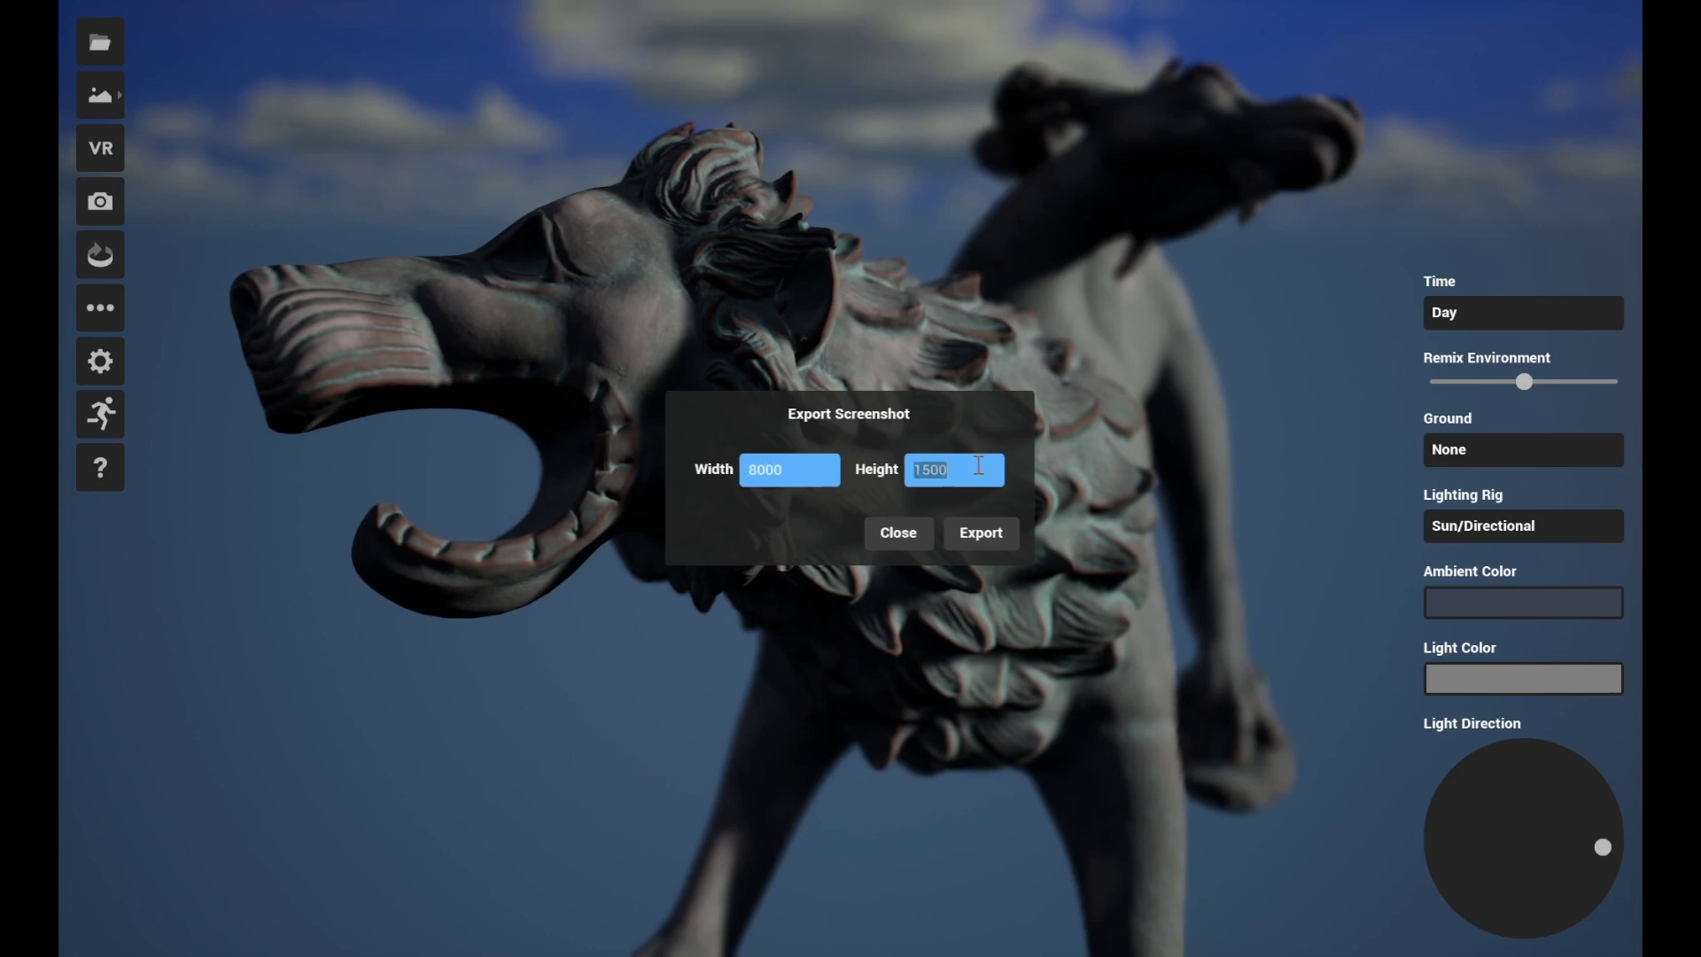
pyautogui.write('6000')
pyautogui.doubleClick(817, 465)
pyautogui.click(814, 462)
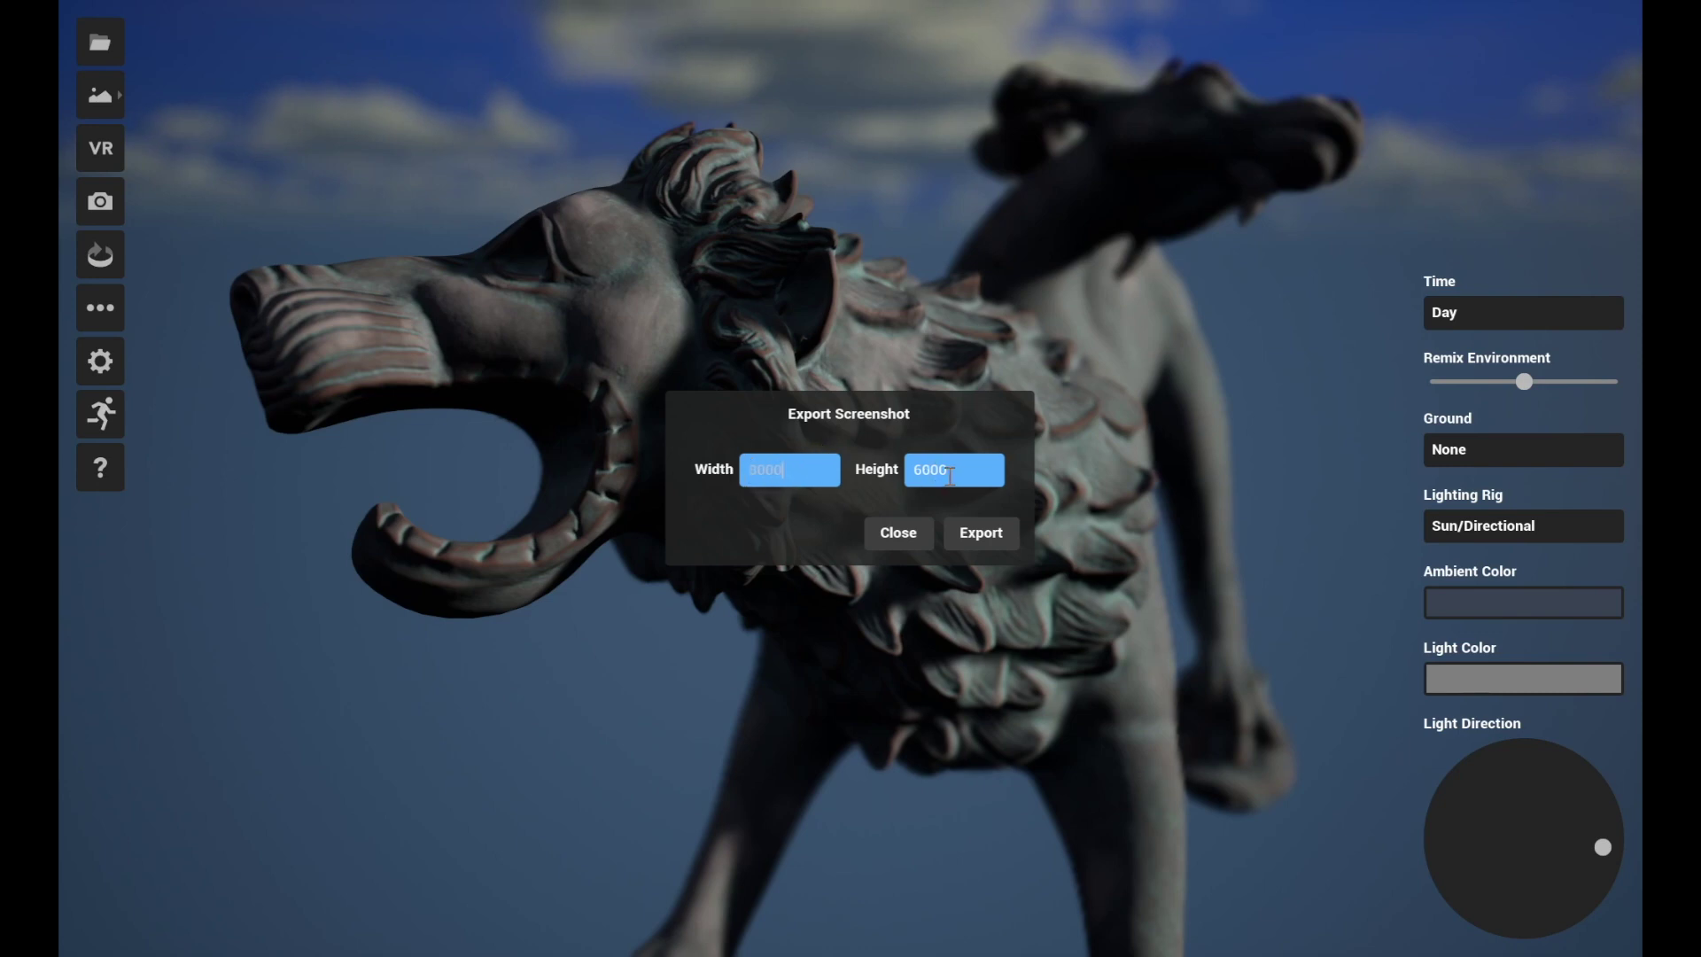
pyautogui.click(976, 534)
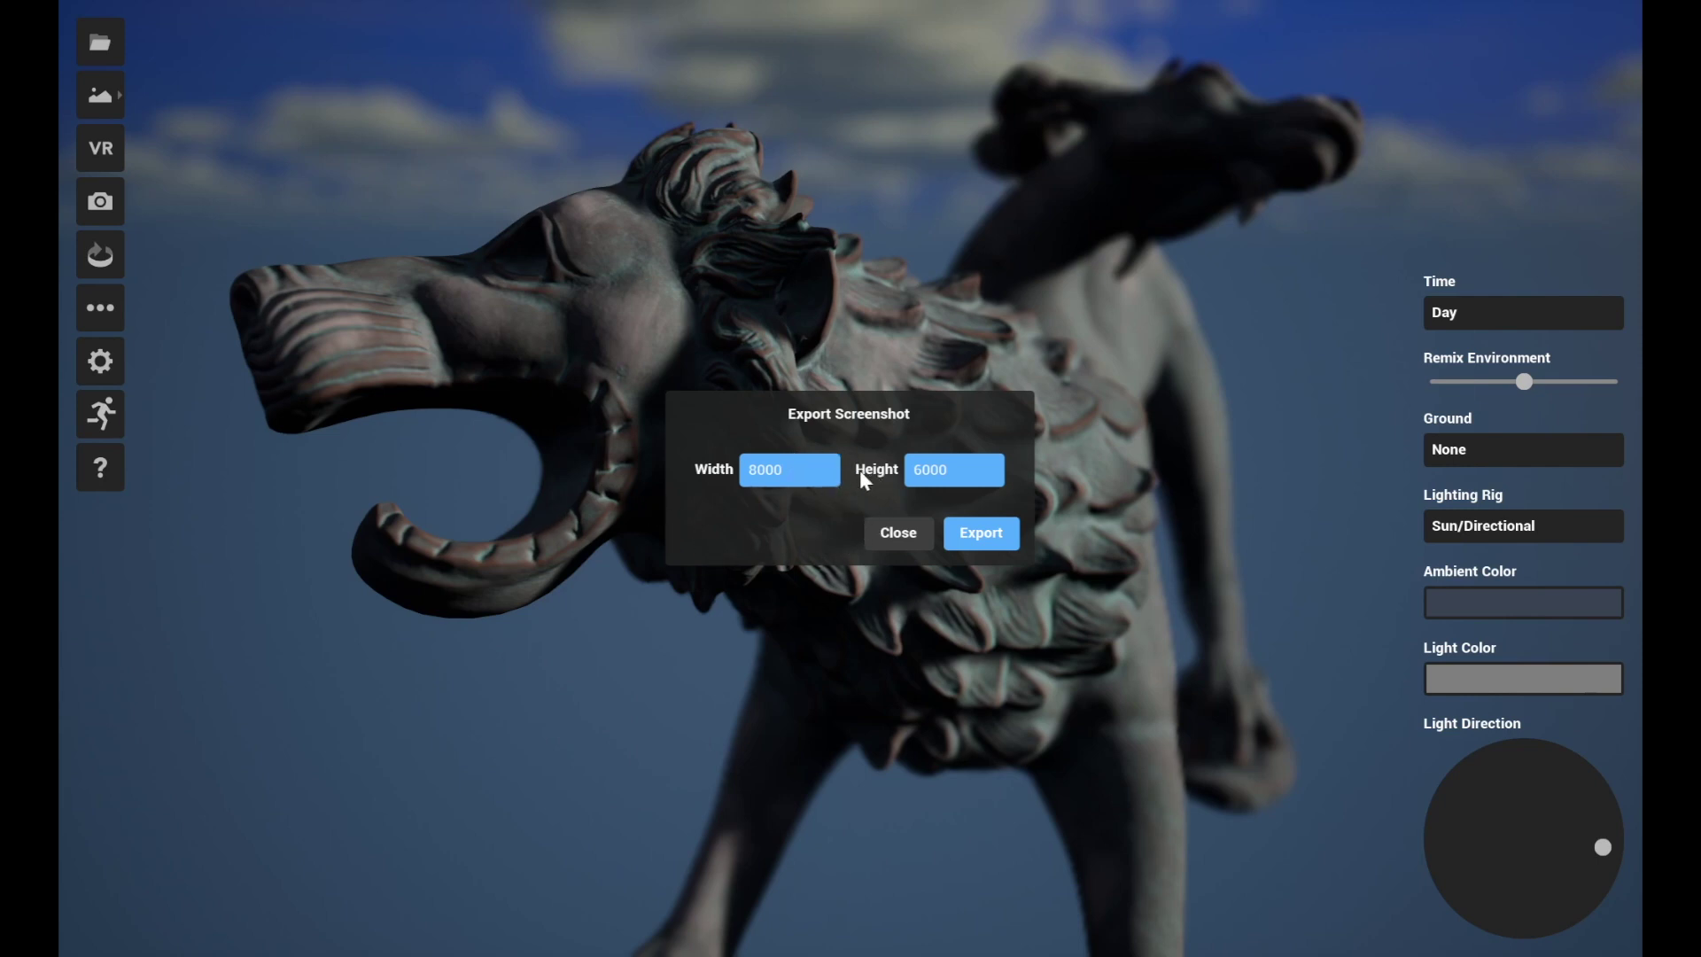
pyautogui.press('Escape')
# Step: Shift the light direction so the chimera is lit from the front and frame its head, mane and front legs
pyautogui.click(590, 302)
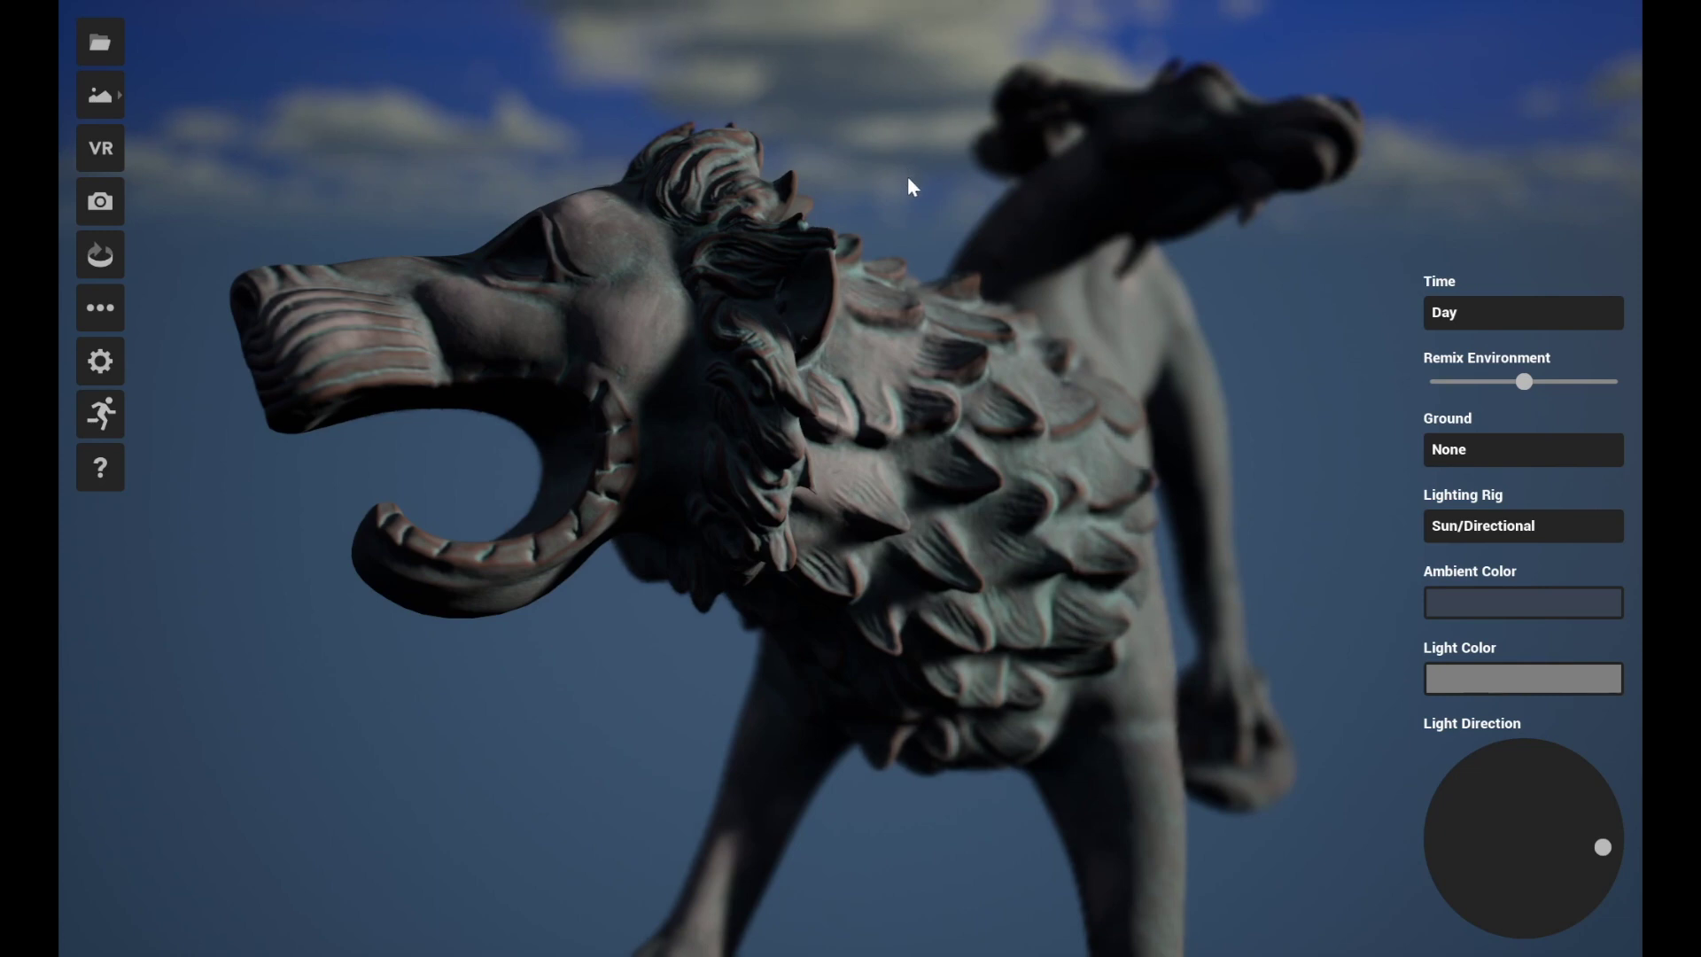
pyautogui.moveTo(556, 357); pyautogui.dragTo(685, 297)
pyautogui.moveTo(786, 319); pyautogui.dragTo(1163, 558)
pyautogui.moveTo(1562, 839); pyautogui.dragTo(1511, 870)
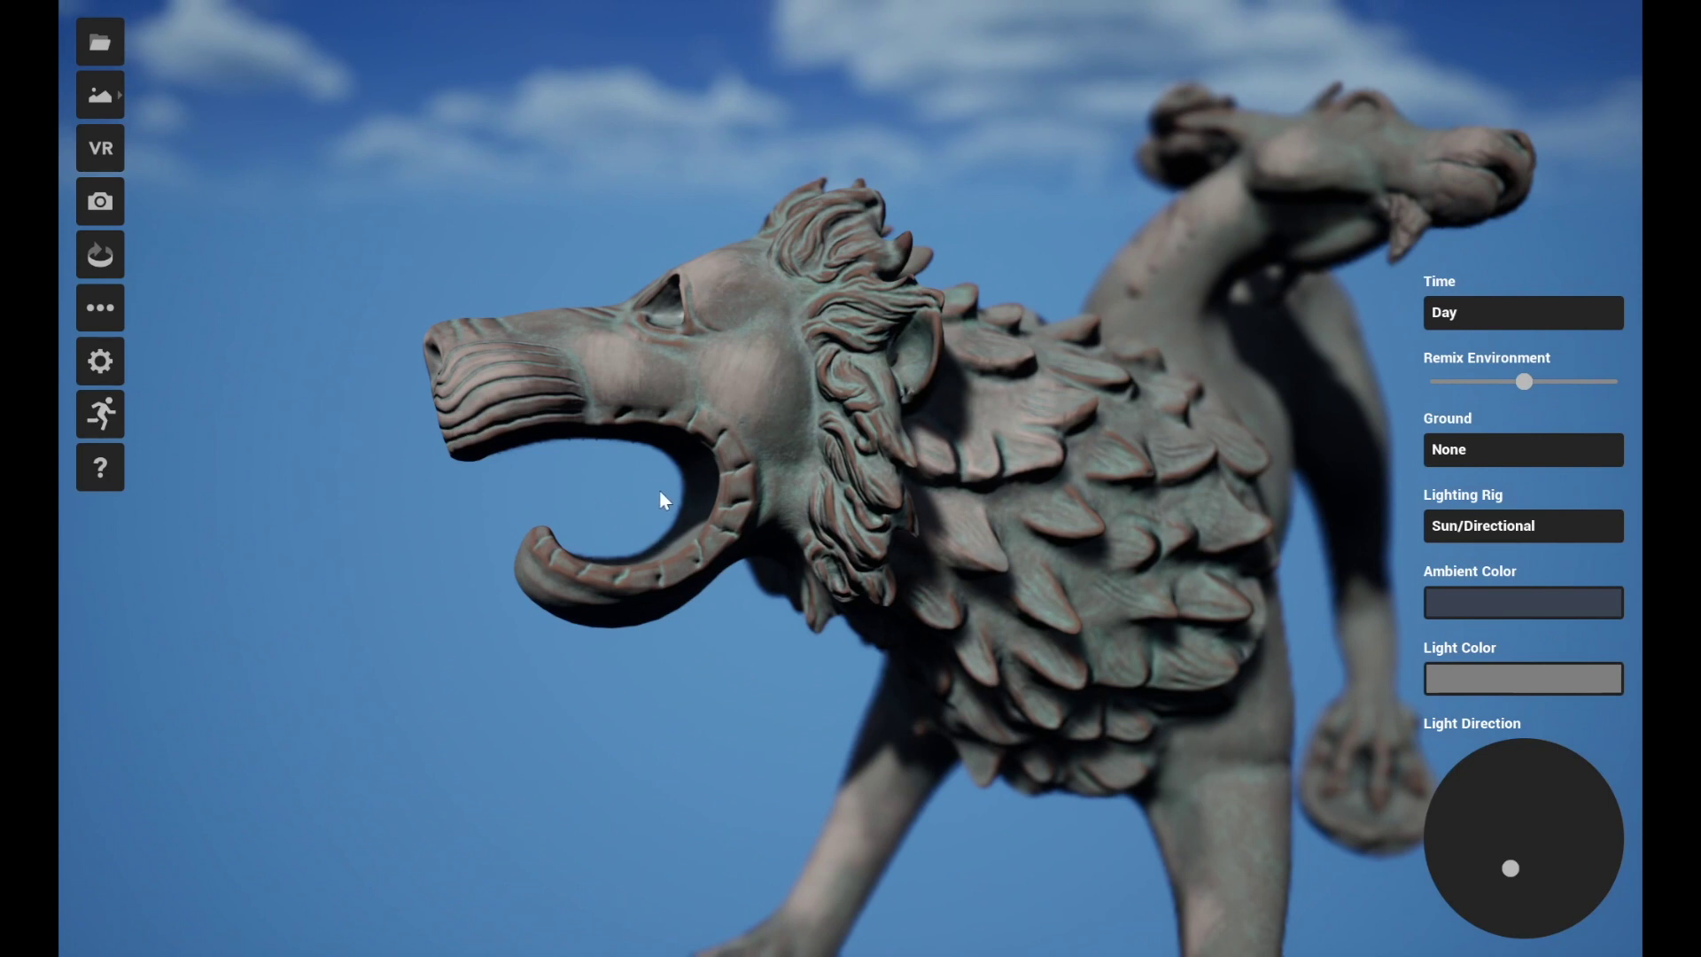
pyautogui.moveTo(716, 475)
pyautogui.mouseDown()
pyautogui.moveTo(608, 486)
pyautogui.moveTo(746, 474)
pyautogui.mouseUp()
pyautogui.moveTo(745, 465); pyautogui.dragTo(566, 355, button='middle')
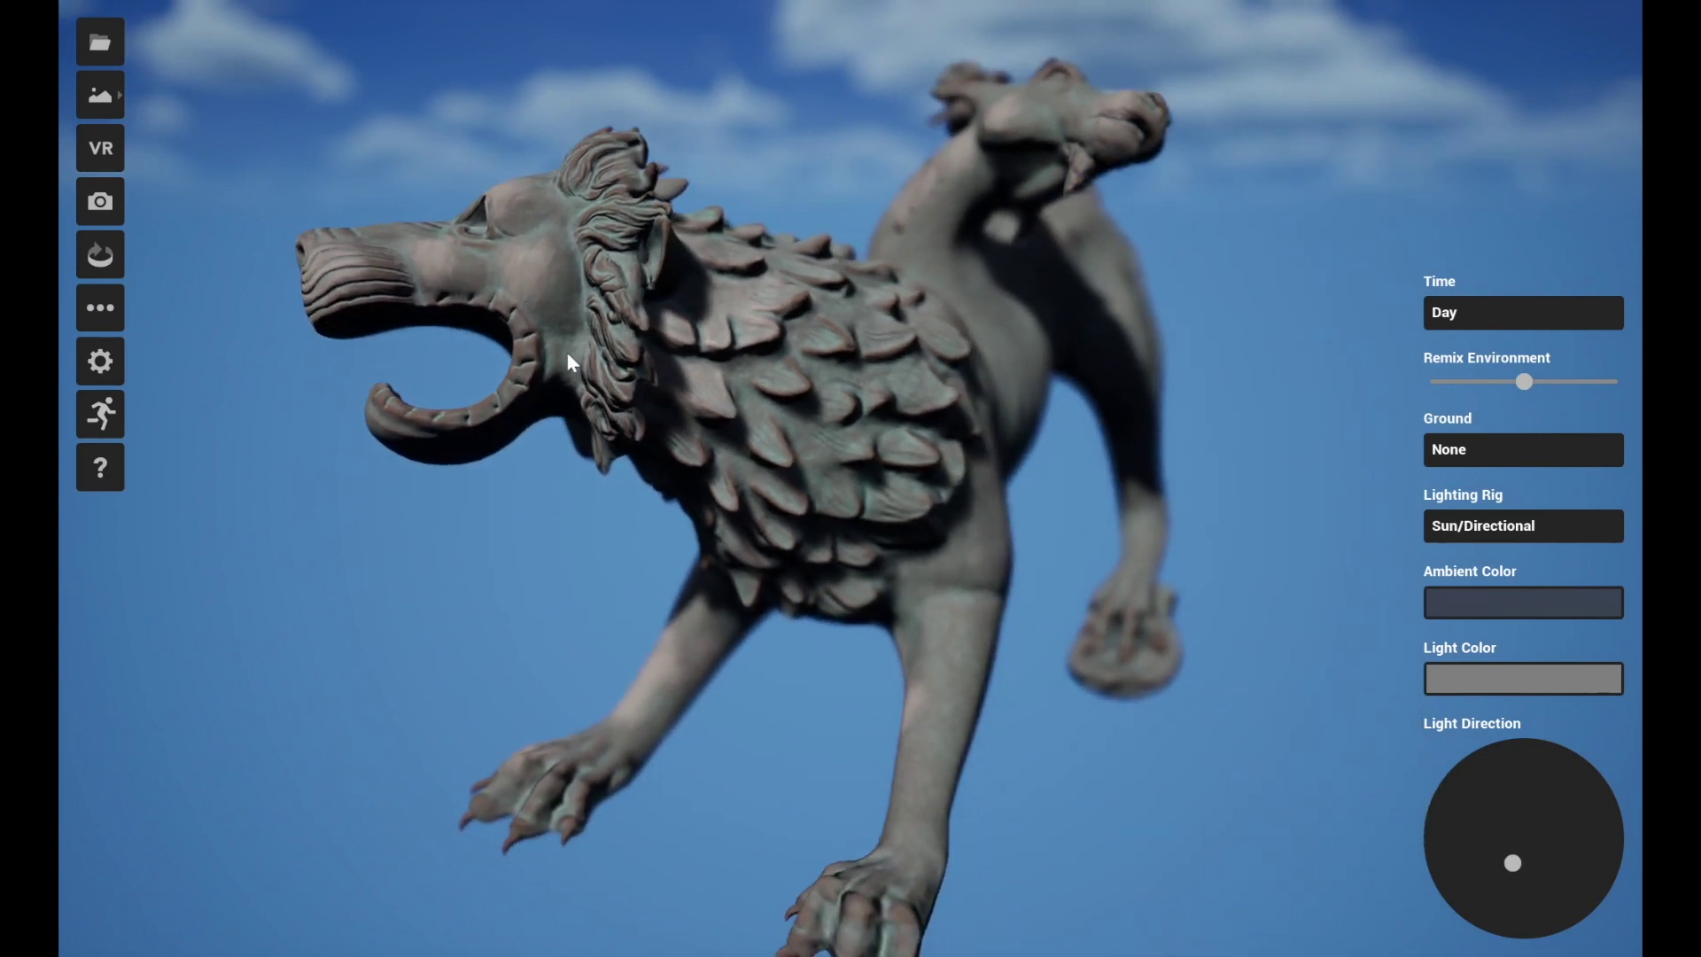
# Step: Switch the environment to Solid Color and light the chimera with the Studio lighting rig
pyautogui.click(101, 95)
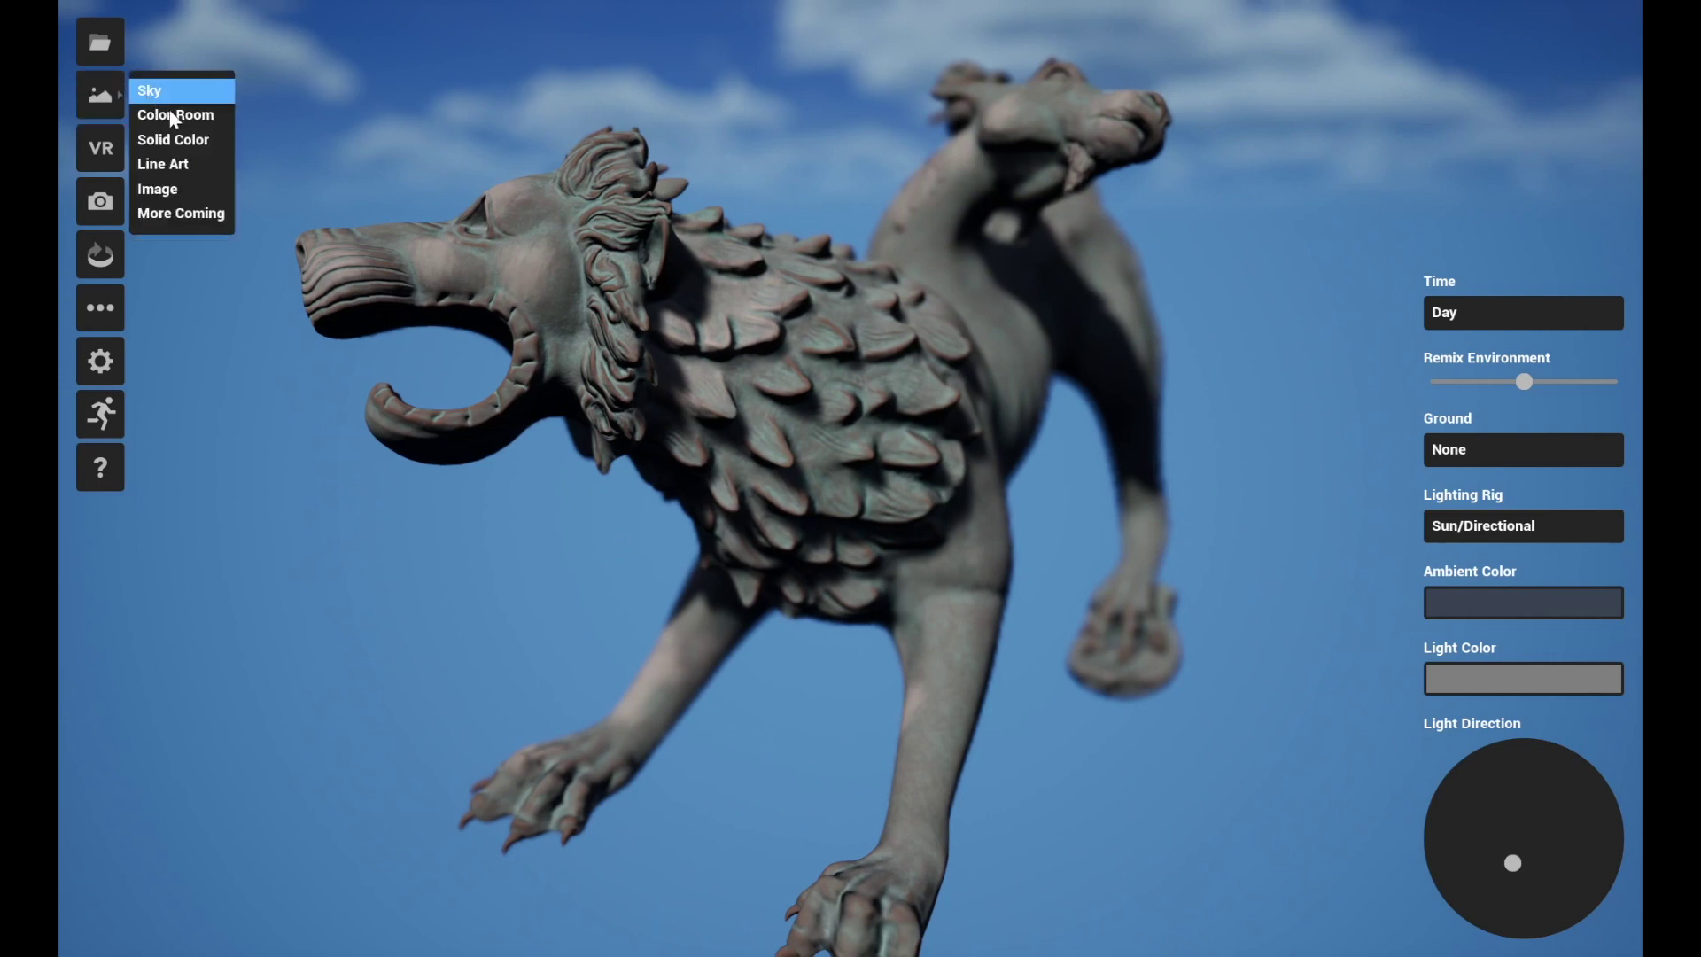
pyautogui.click(204, 140)
pyautogui.moveTo(721, 379); pyautogui.dragTo(865, 458, button='right')
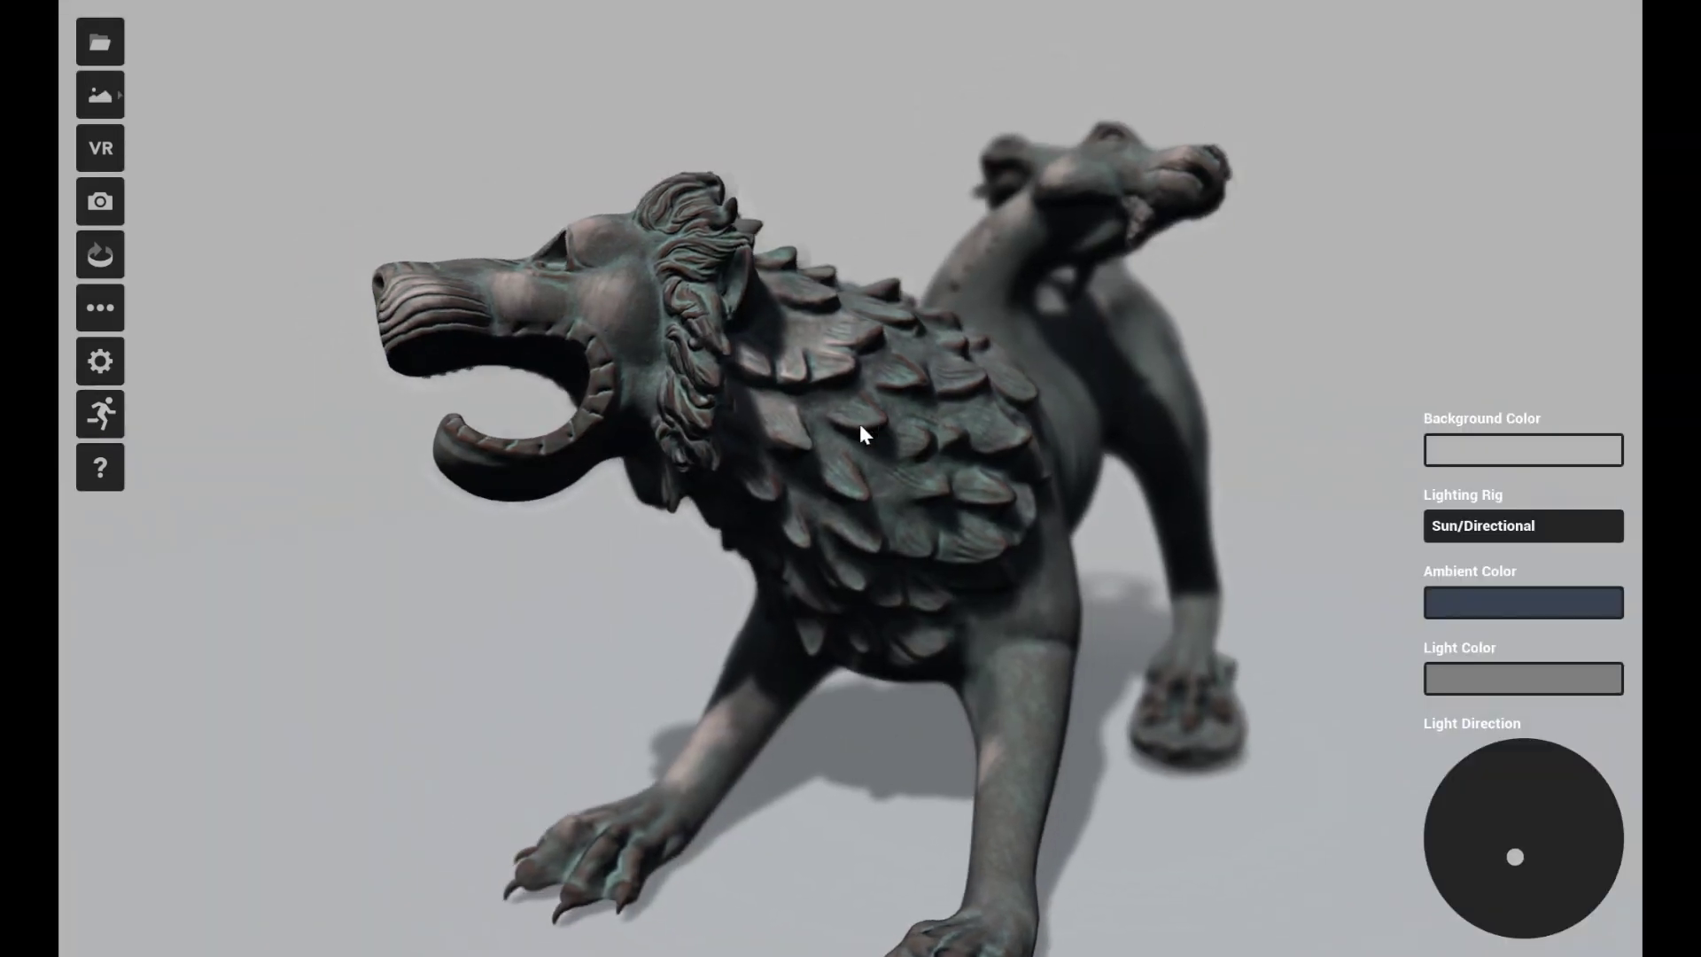
pyautogui.click(1525, 528)
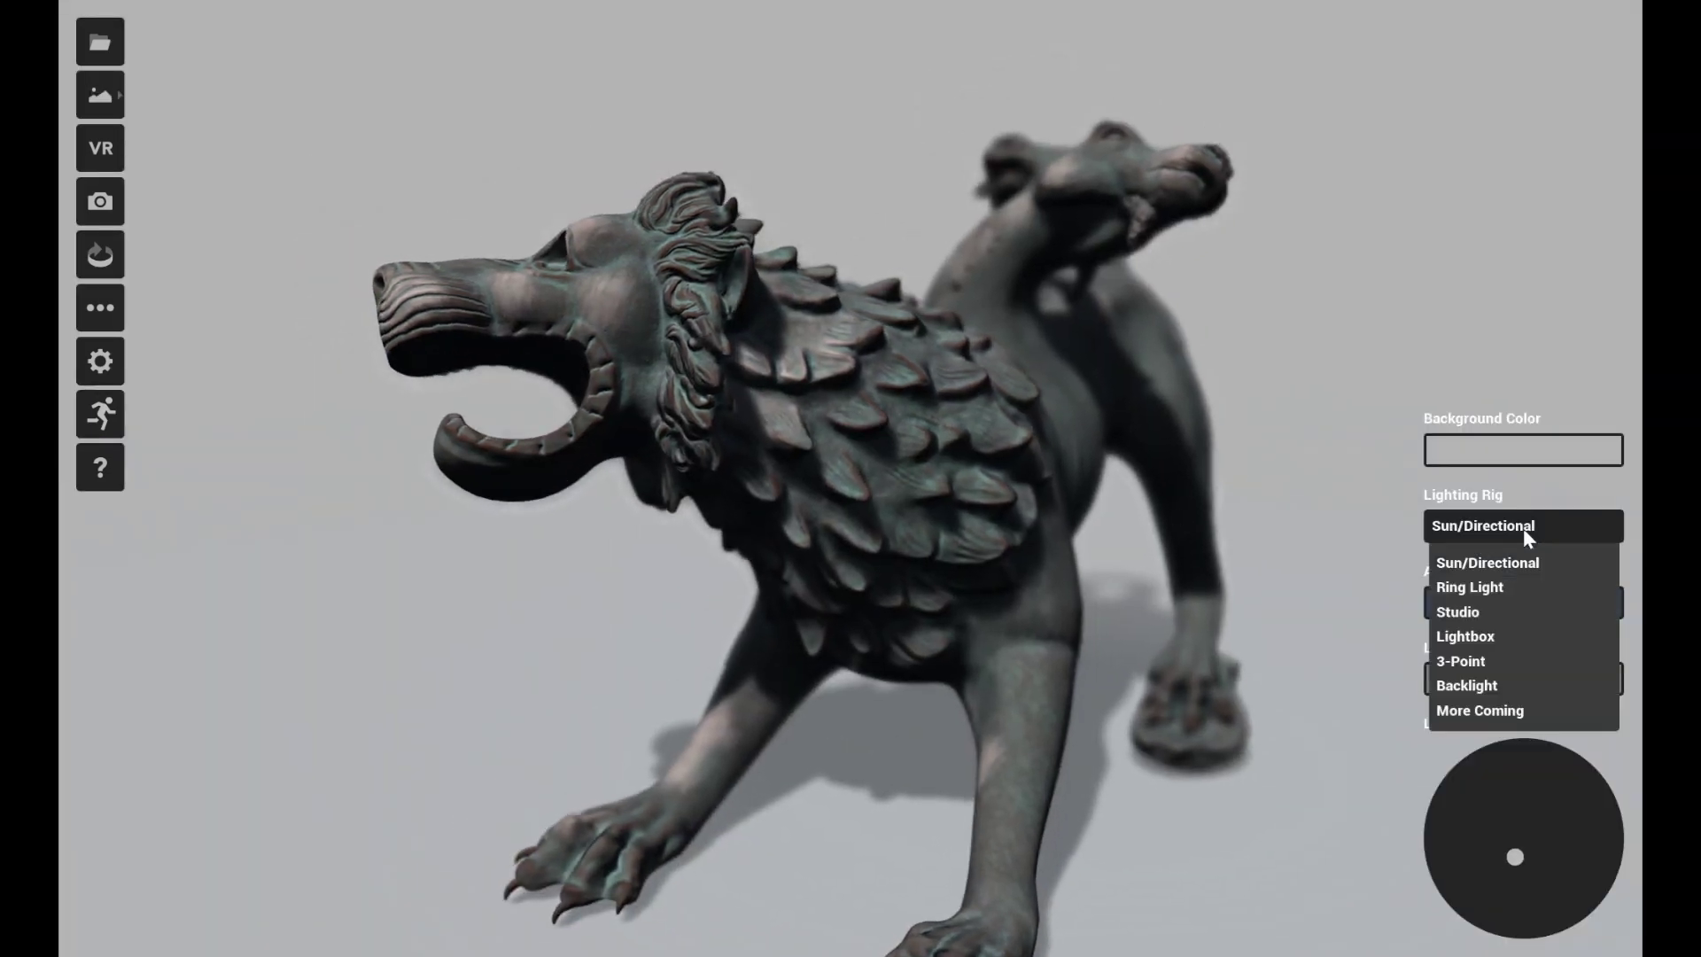
pyautogui.click(1494, 610)
pyautogui.moveTo(1514, 855)
pyautogui.mouseDown()
pyautogui.moveTo(1526, 904)
pyautogui.moveTo(1501, 886)
pyautogui.mouseUp()
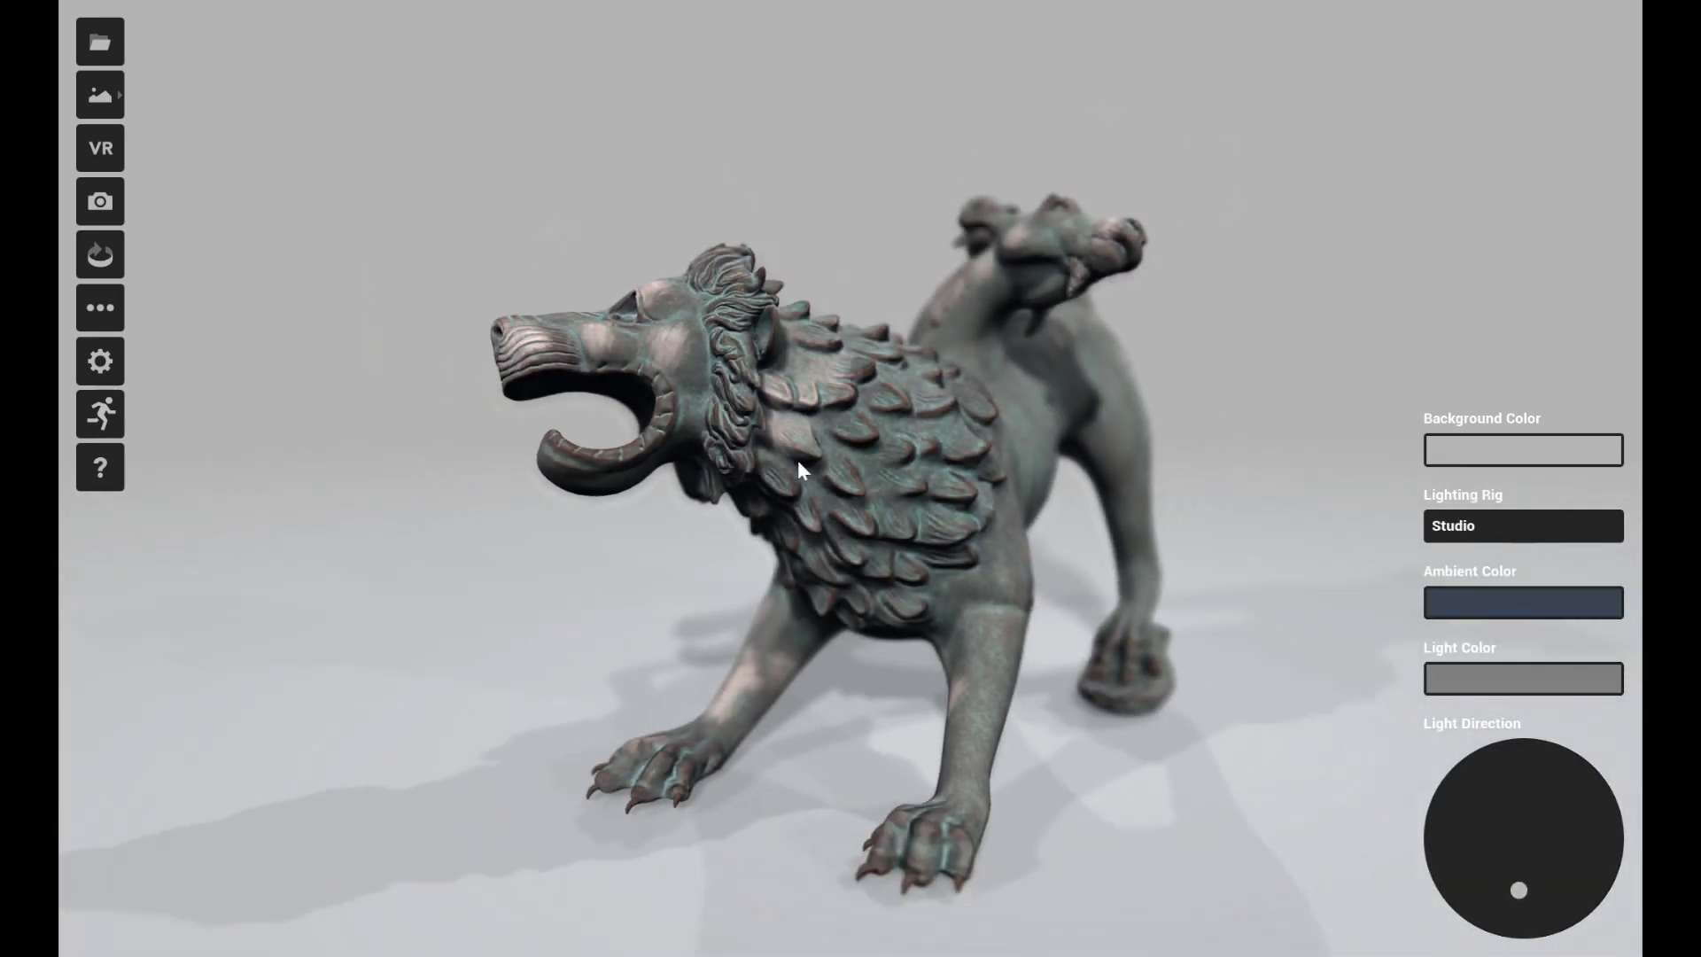
pyautogui.moveTo(797, 460); pyautogui.dragTo(649, 439)
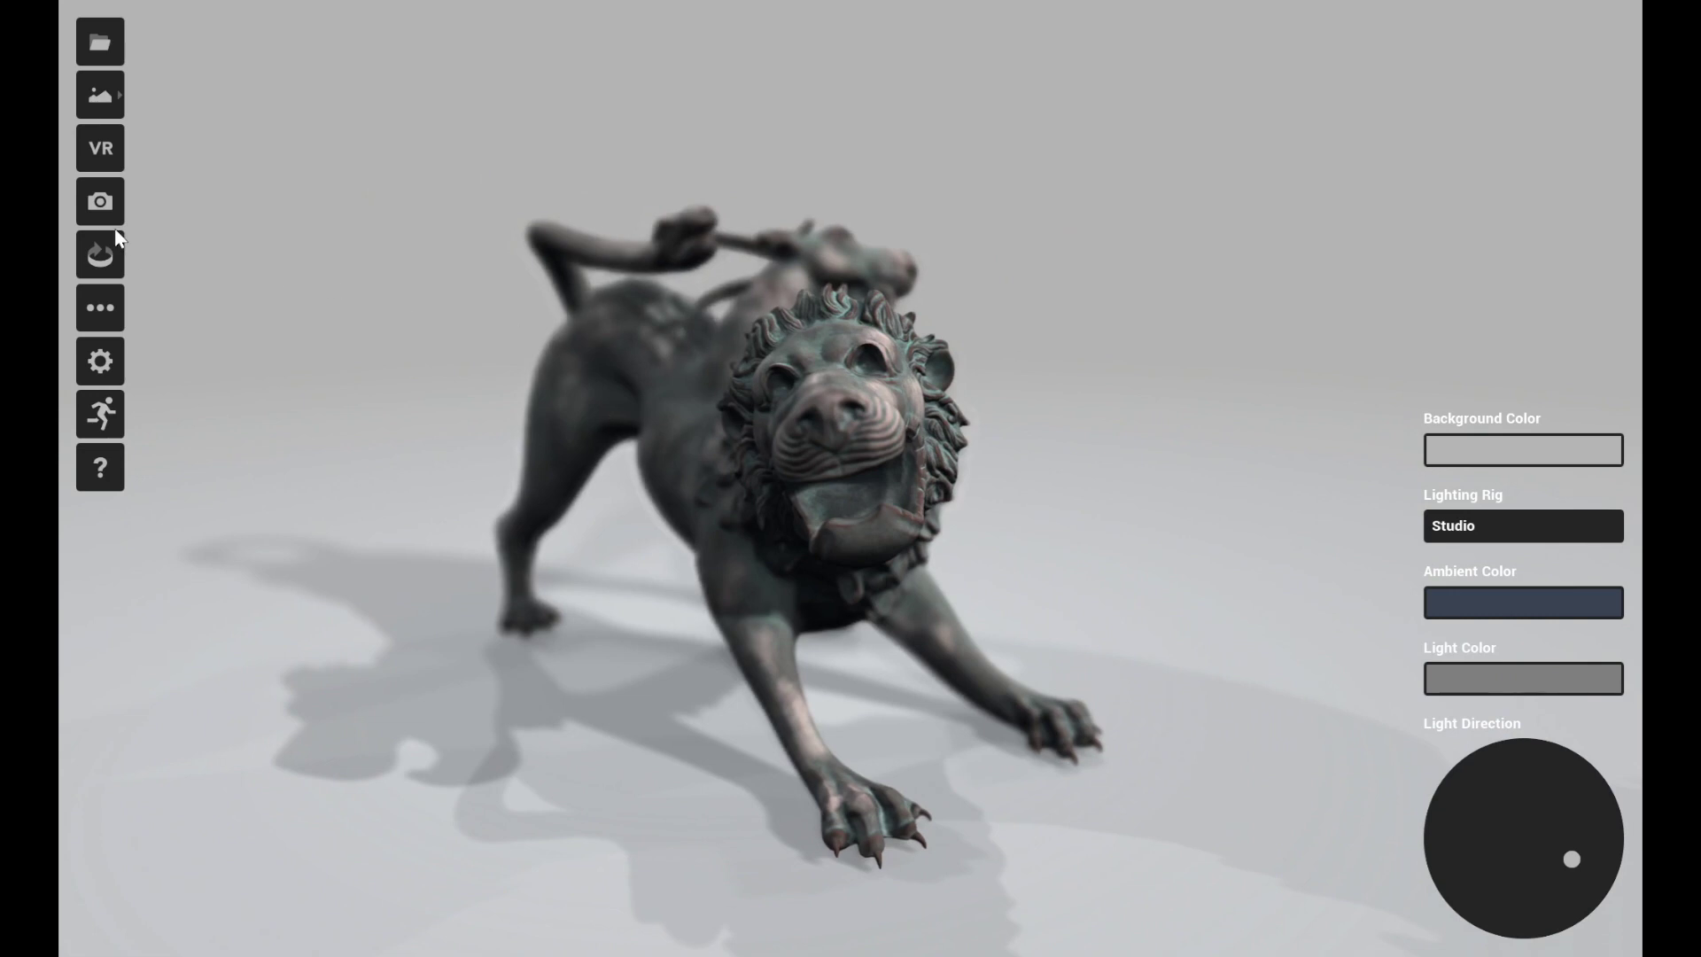
# Step: Turn off depth of field and frame the whole chimera from the front at an angle
pyautogui.click(103, 370)
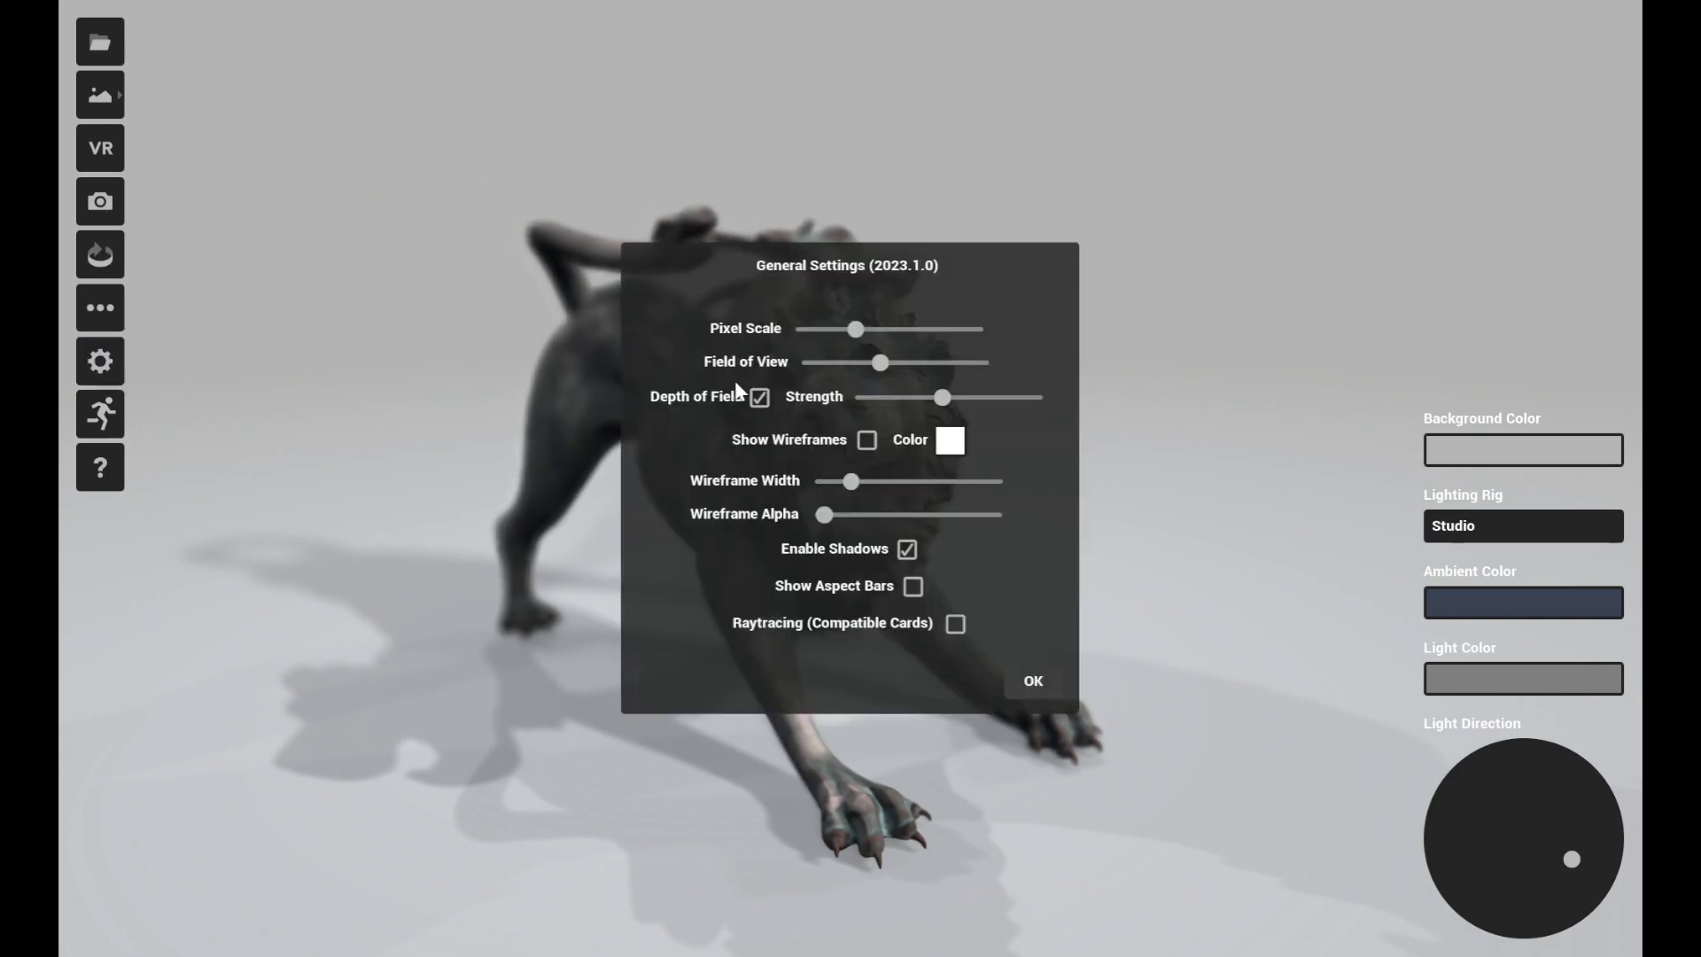
pyautogui.click(760, 397)
pyautogui.click(1034, 696)
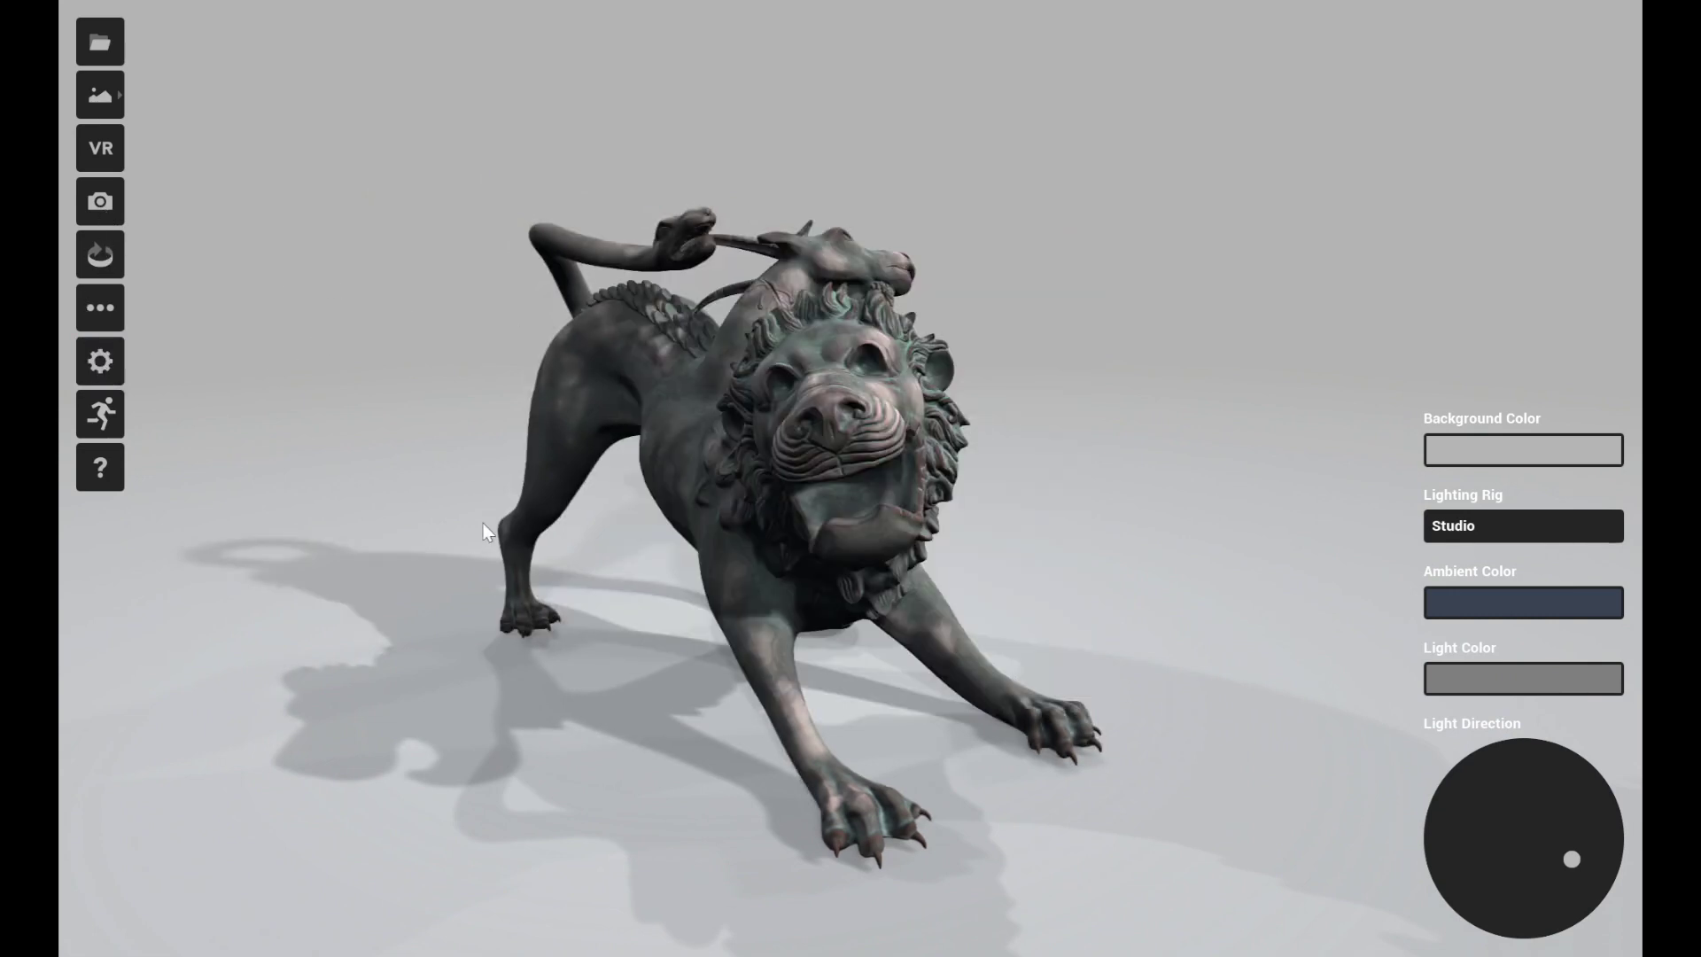
pyautogui.moveTo(482, 524); pyautogui.dragTo(777, 456)
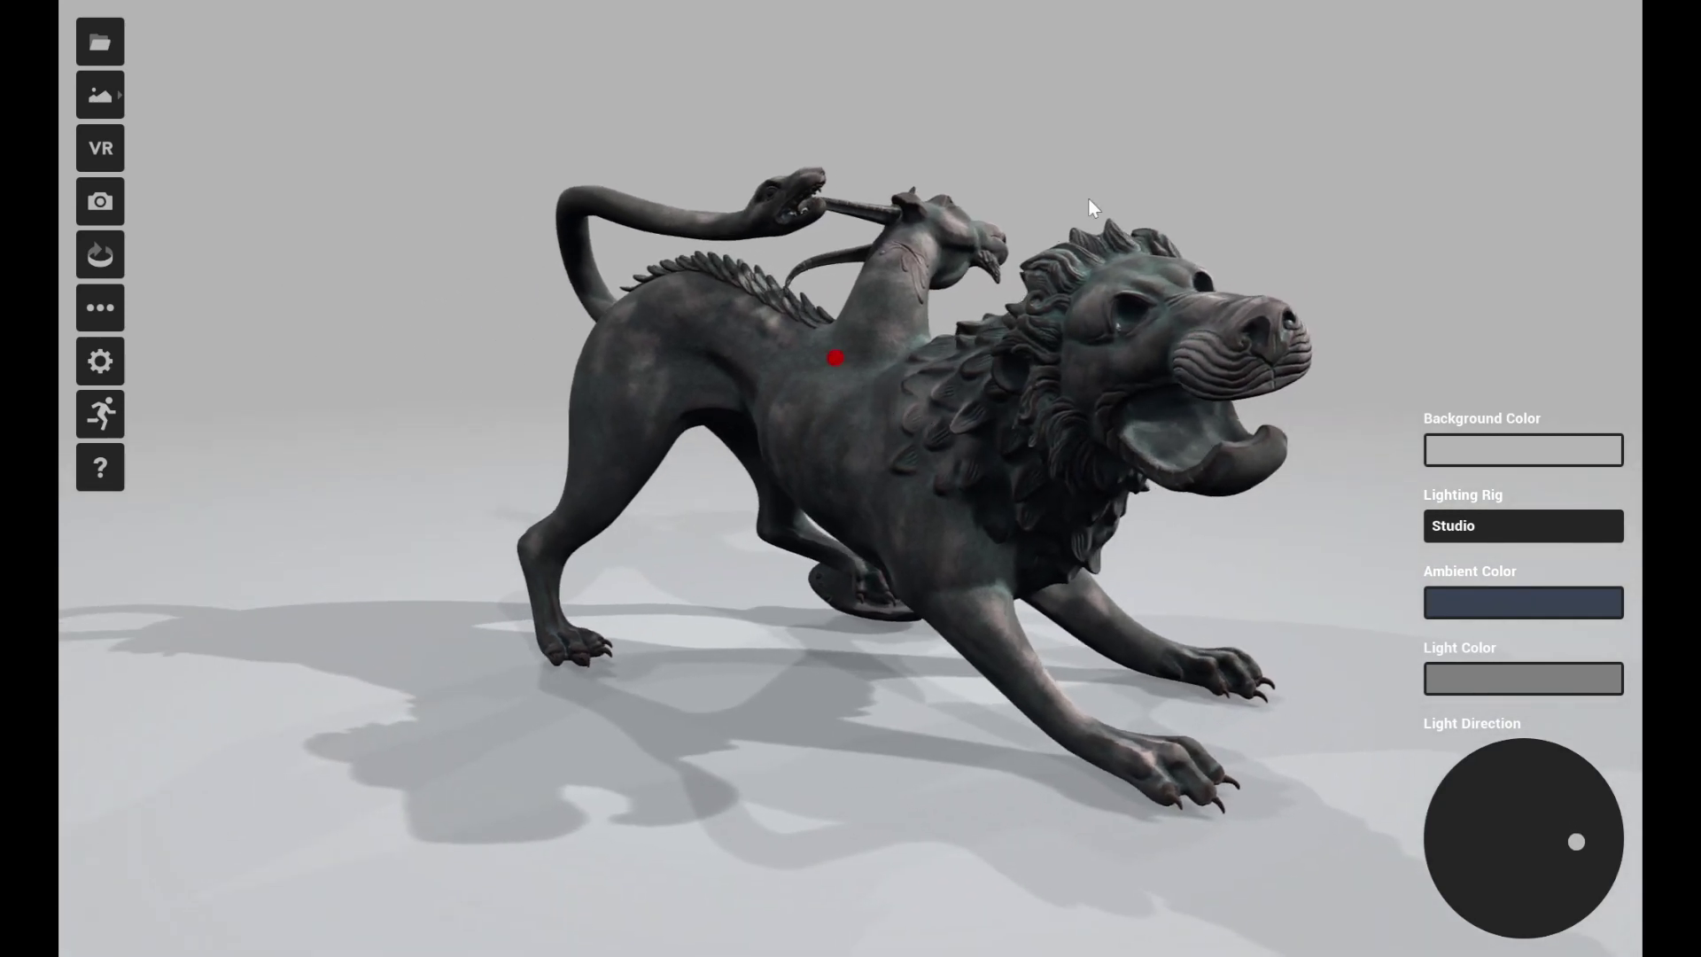
pyautogui.moveTo(1050, 274); pyautogui.dragTo(901, 358)
pyautogui.scroll(2, 901, 358)
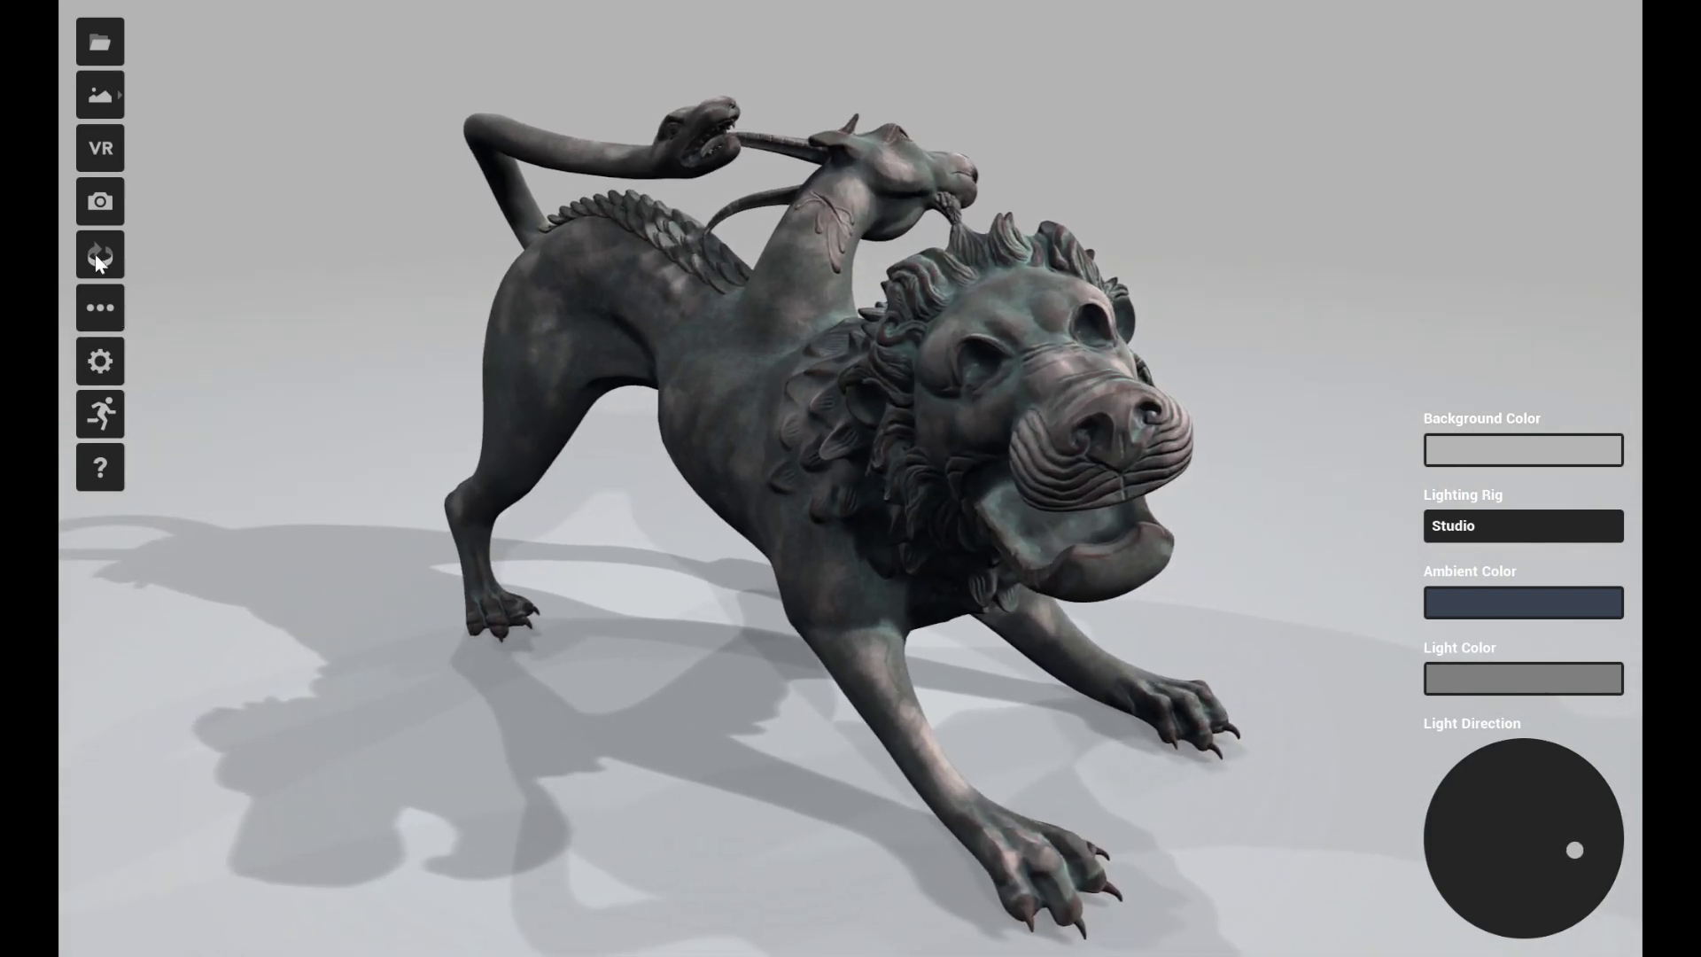
# Step: Export a turntable render of the chimera at 2000 width and 1500 height
pyautogui.click(100, 257)
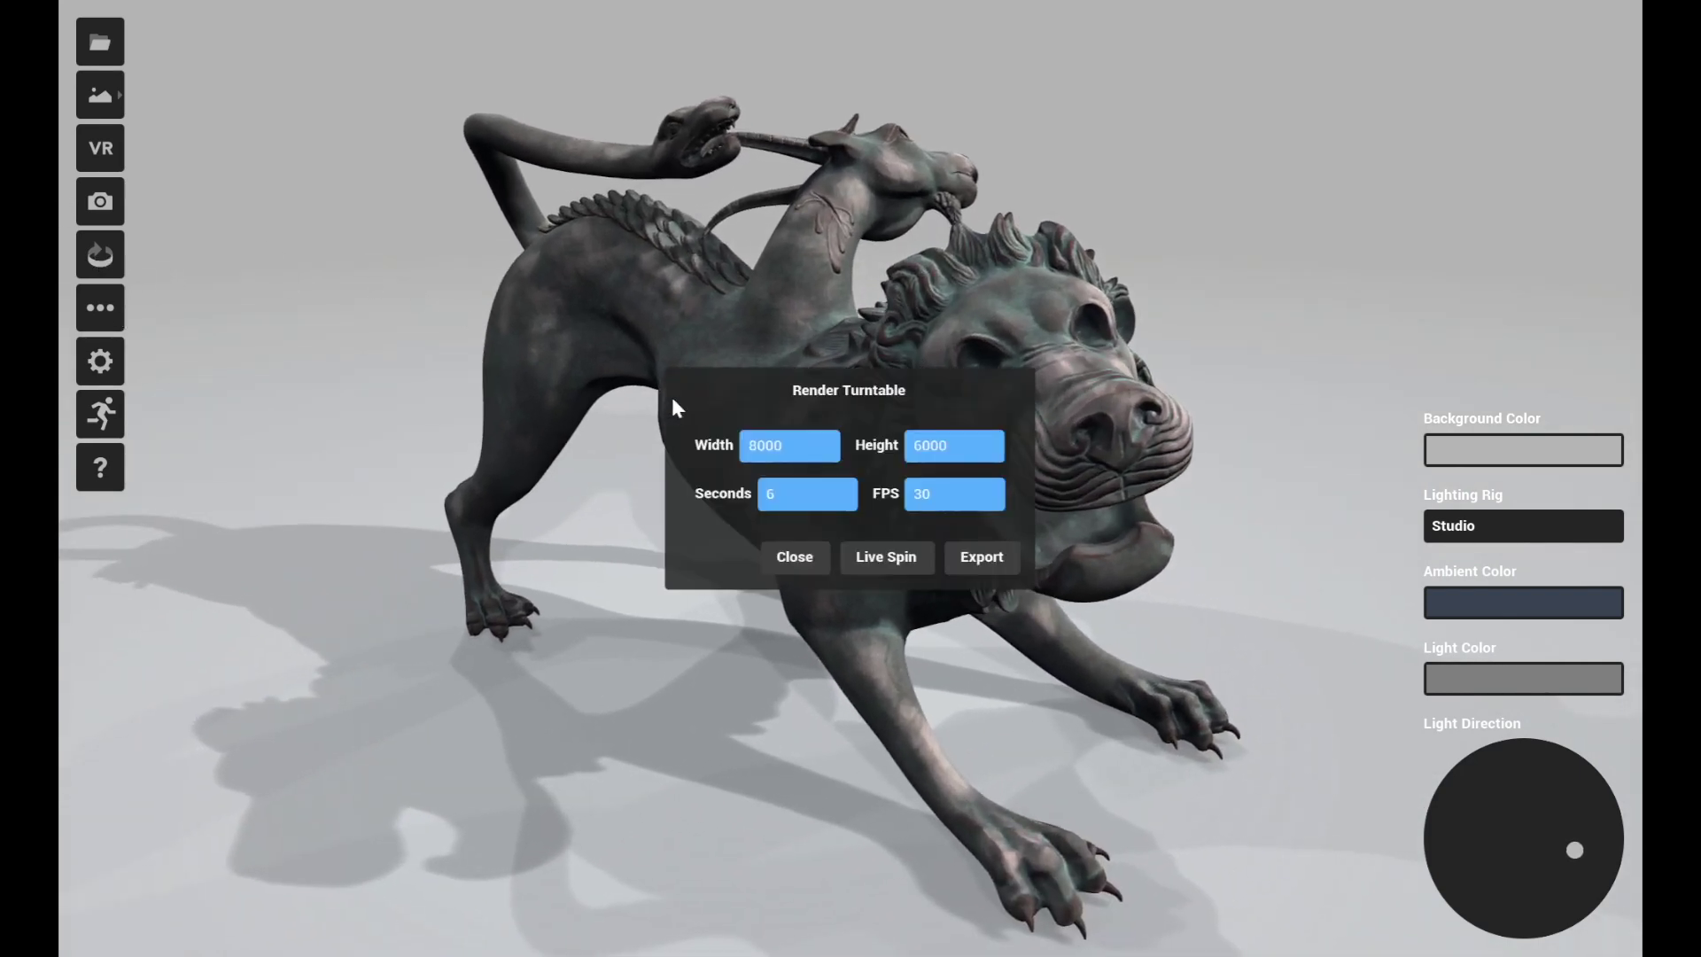
pyautogui.doubleClick(774, 446)
pyautogui.write('2000')
pyautogui.doubleClick(939, 445)
pyautogui.write('1500')
pyautogui.click(967, 558)
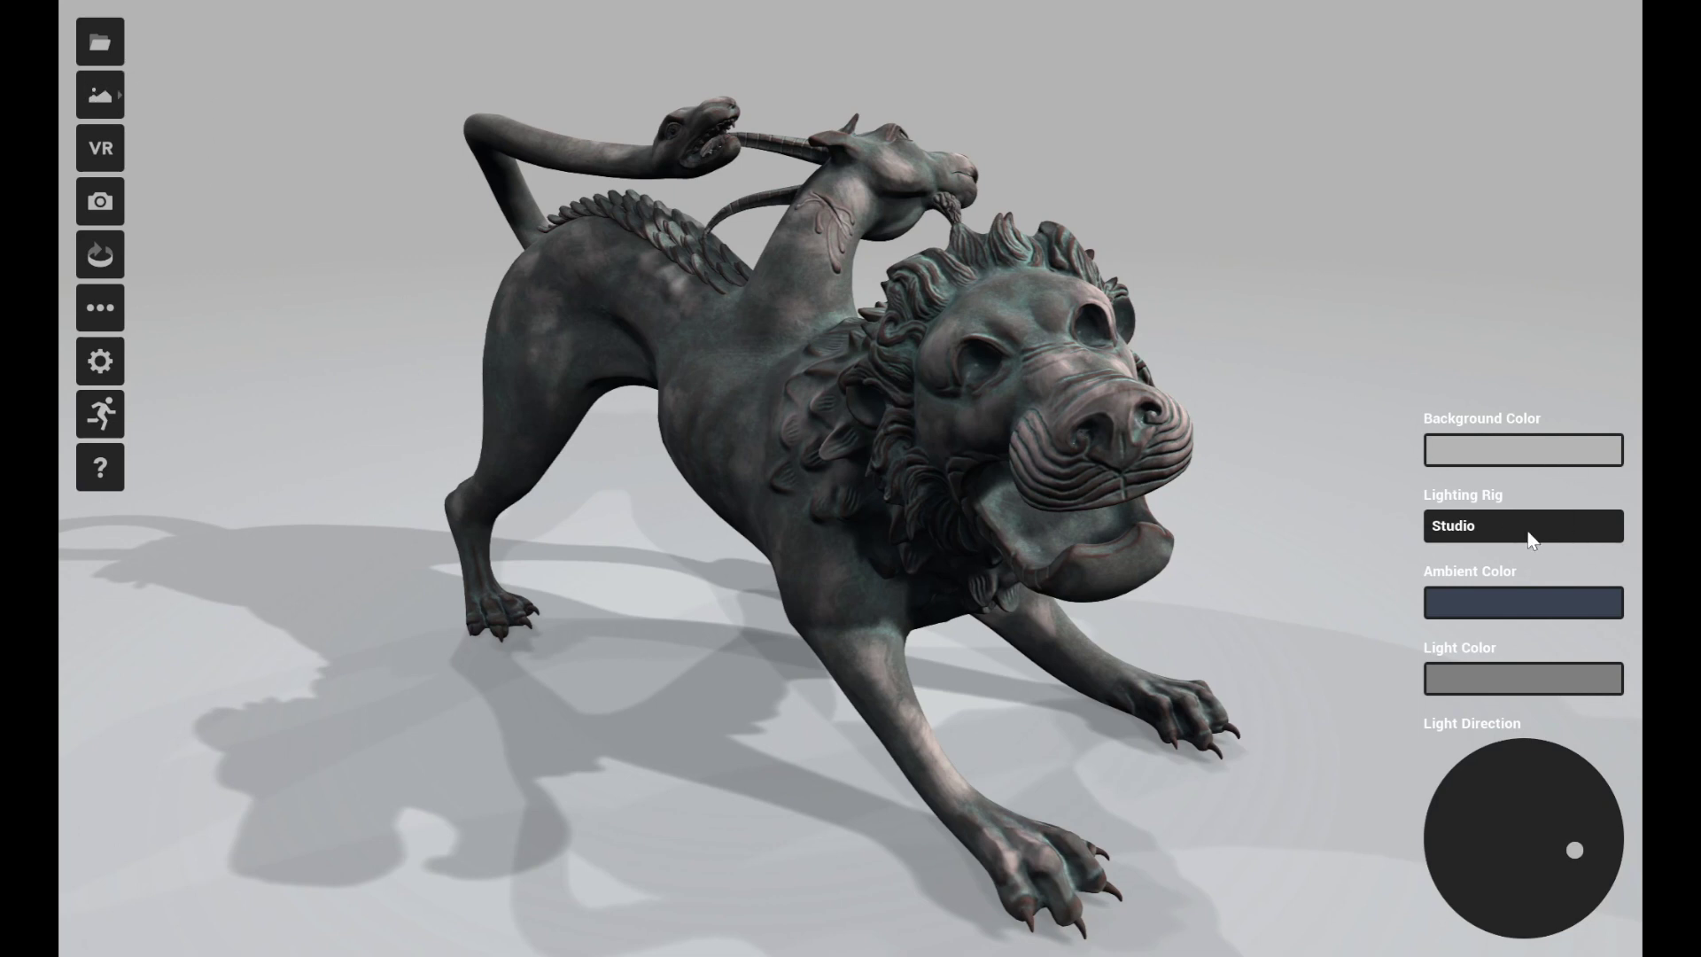
# Step: Restore the Sun/Directional rig in the Sky environment and aim the light at the chimera's front
pyautogui.click(1497, 532)
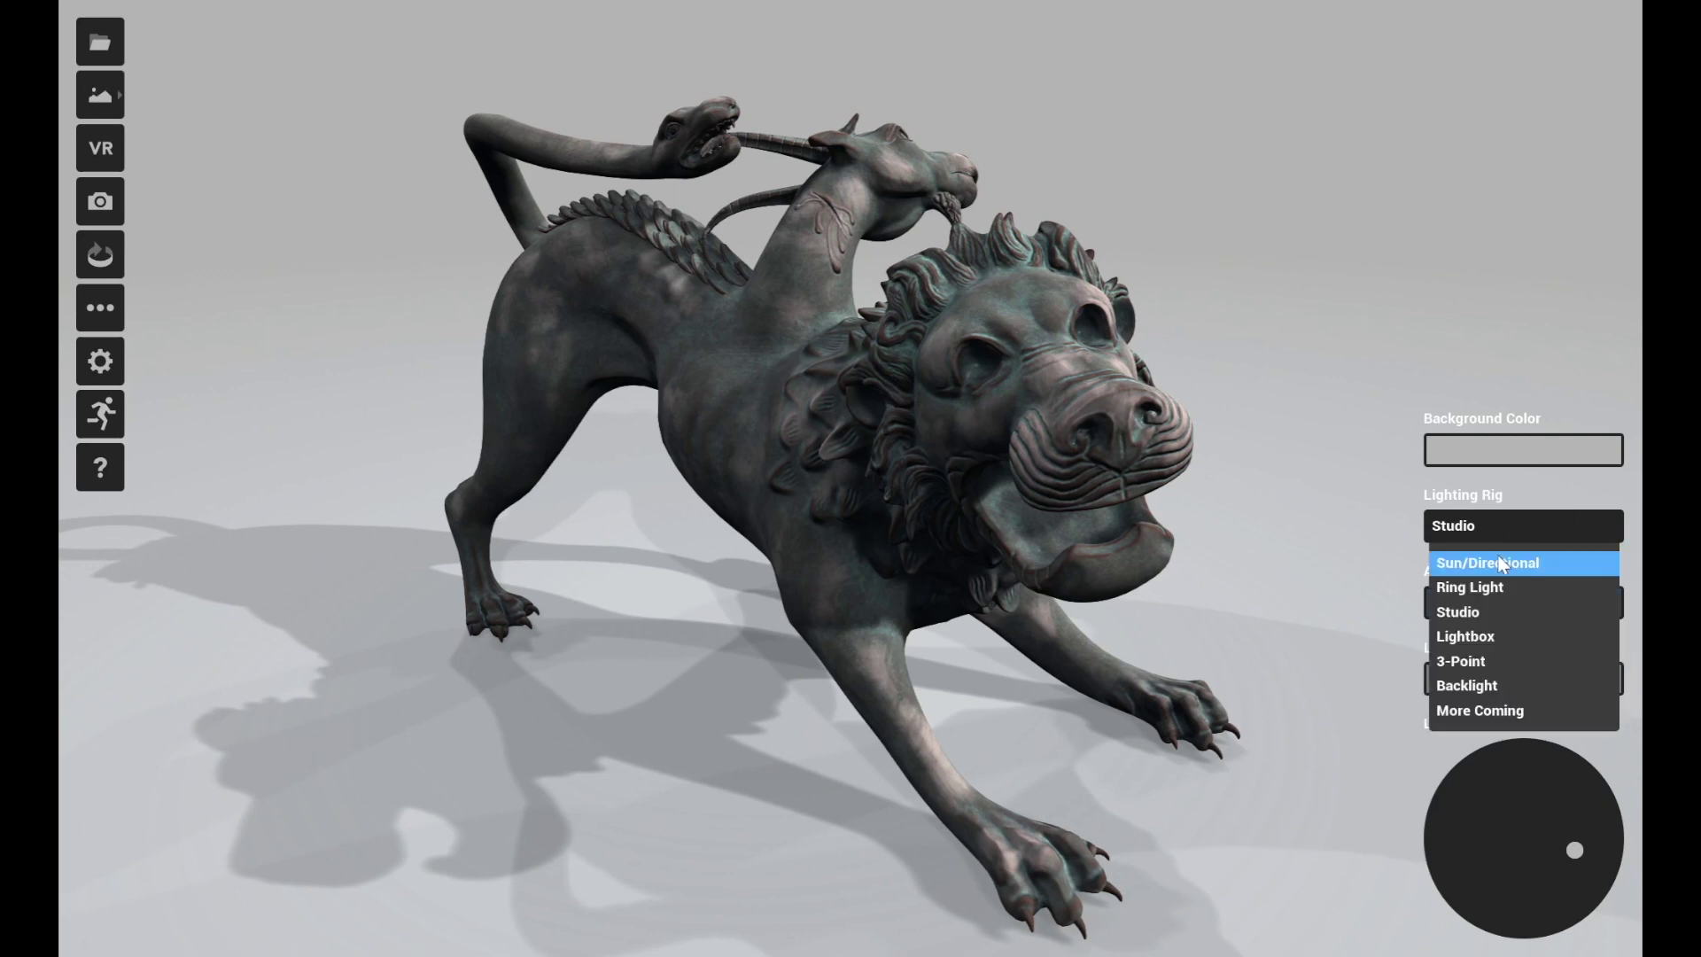
pyautogui.click(1497, 564)
pyautogui.click(103, 99)
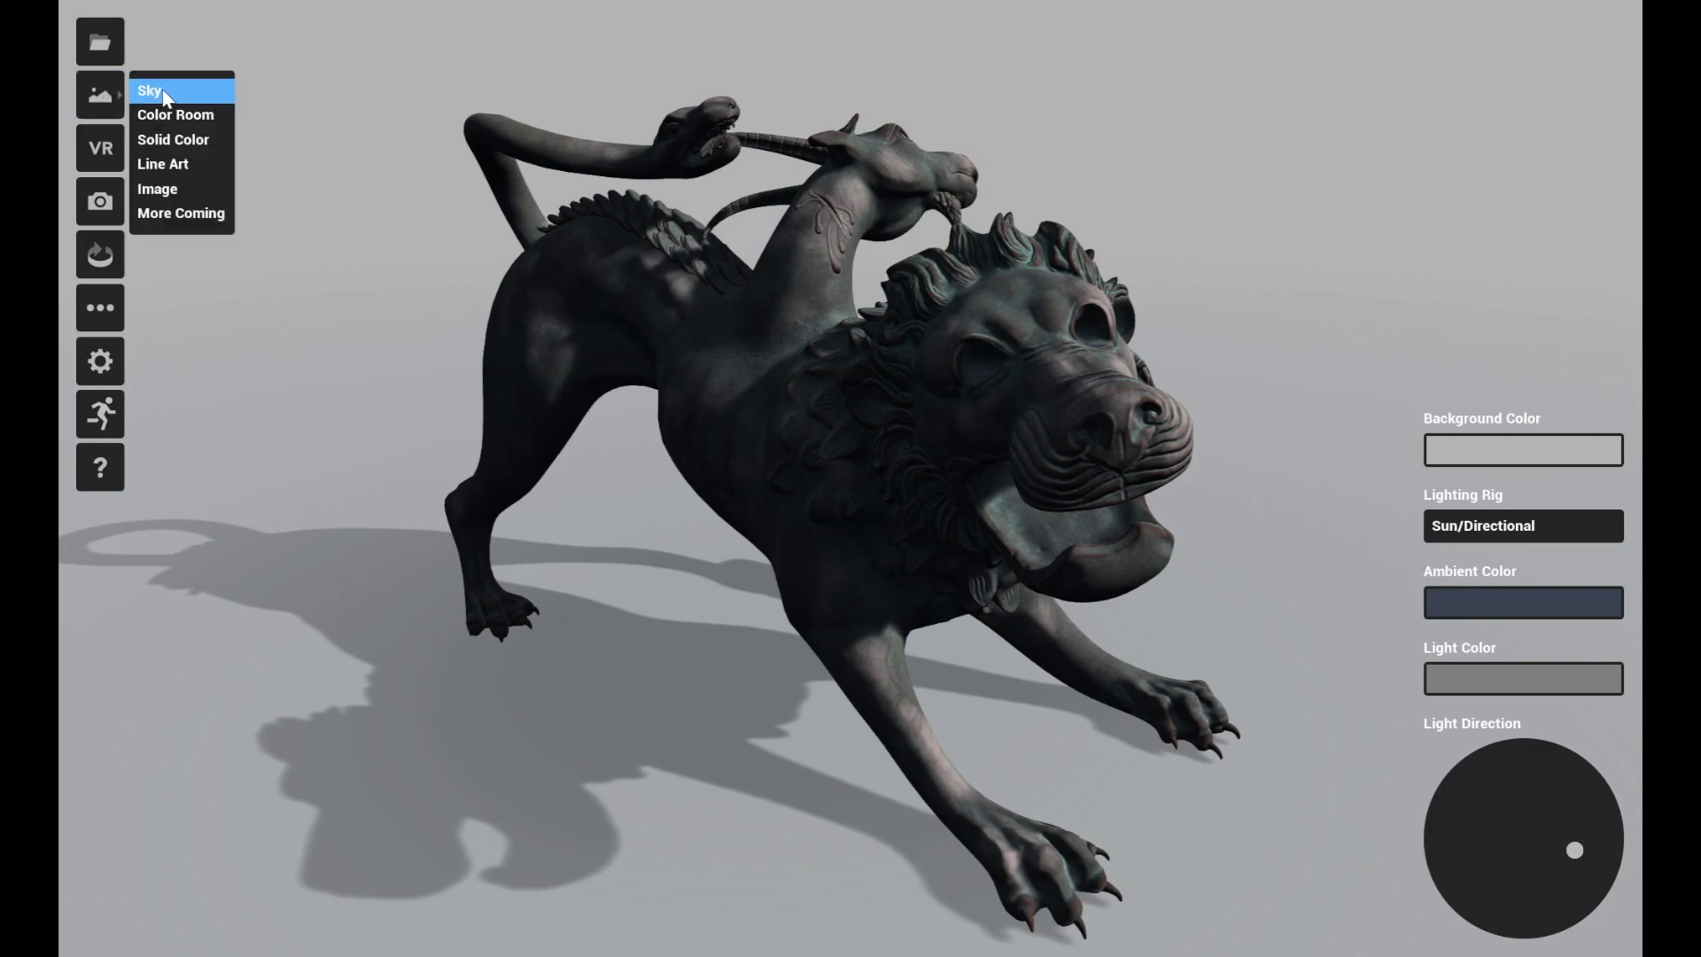
pyautogui.click(167, 89)
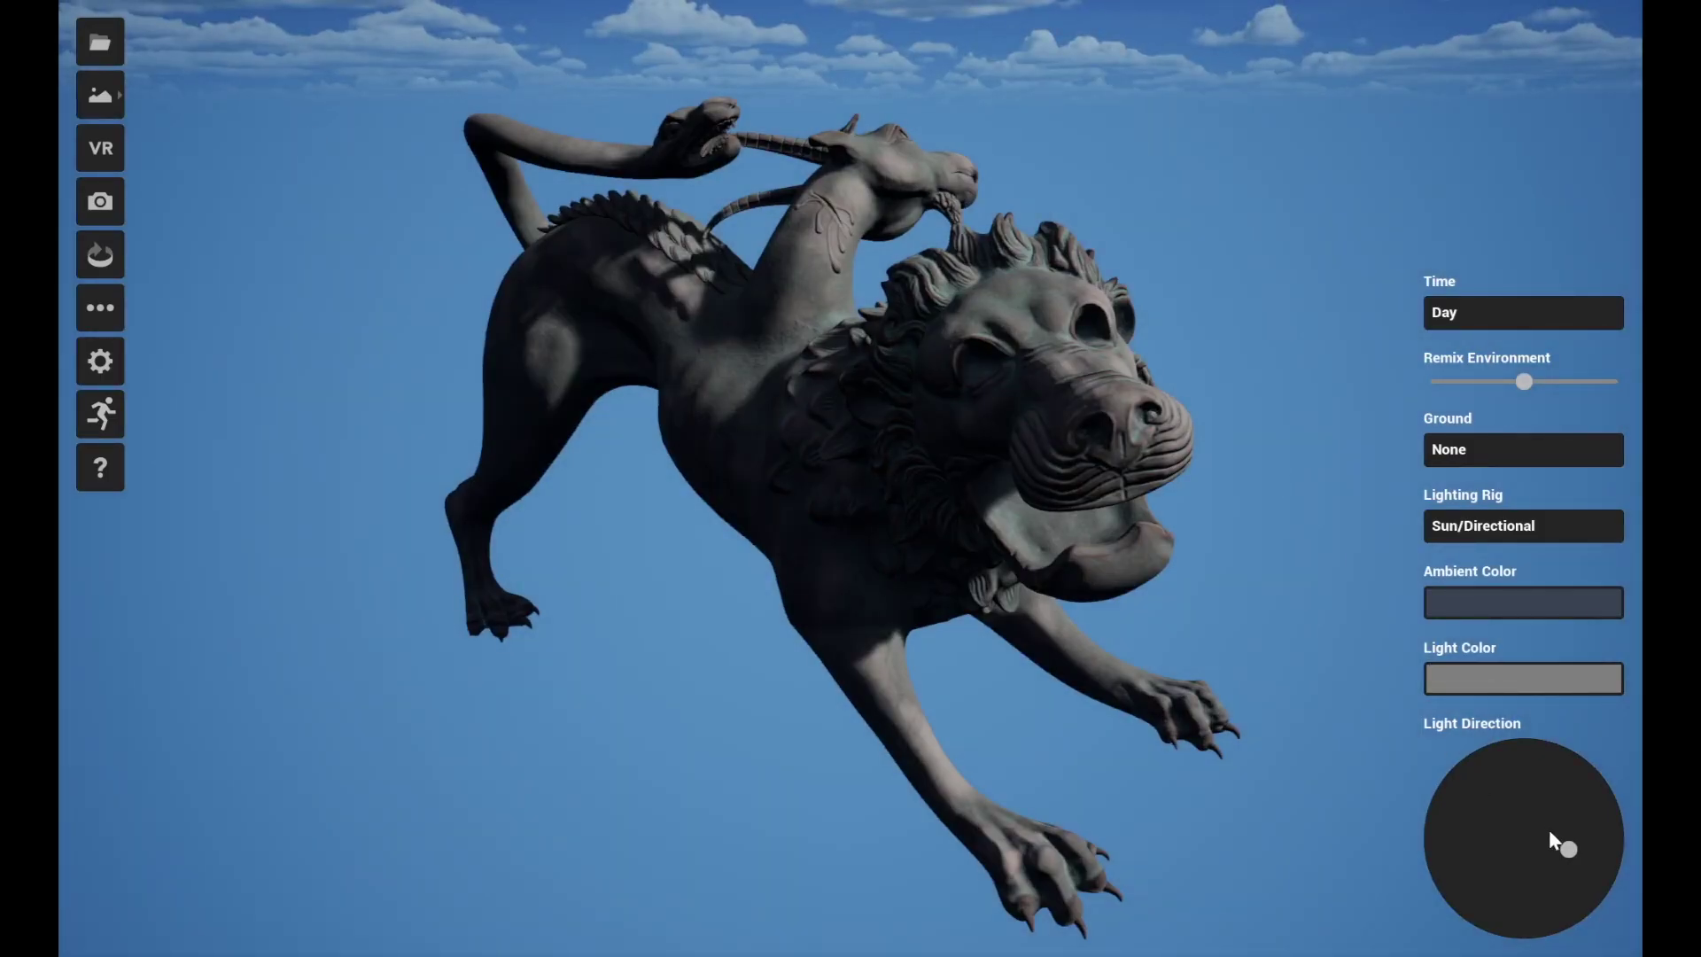
pyautogui.moveTo(1556, 843); pyautogui.dragTo(1515, 843)
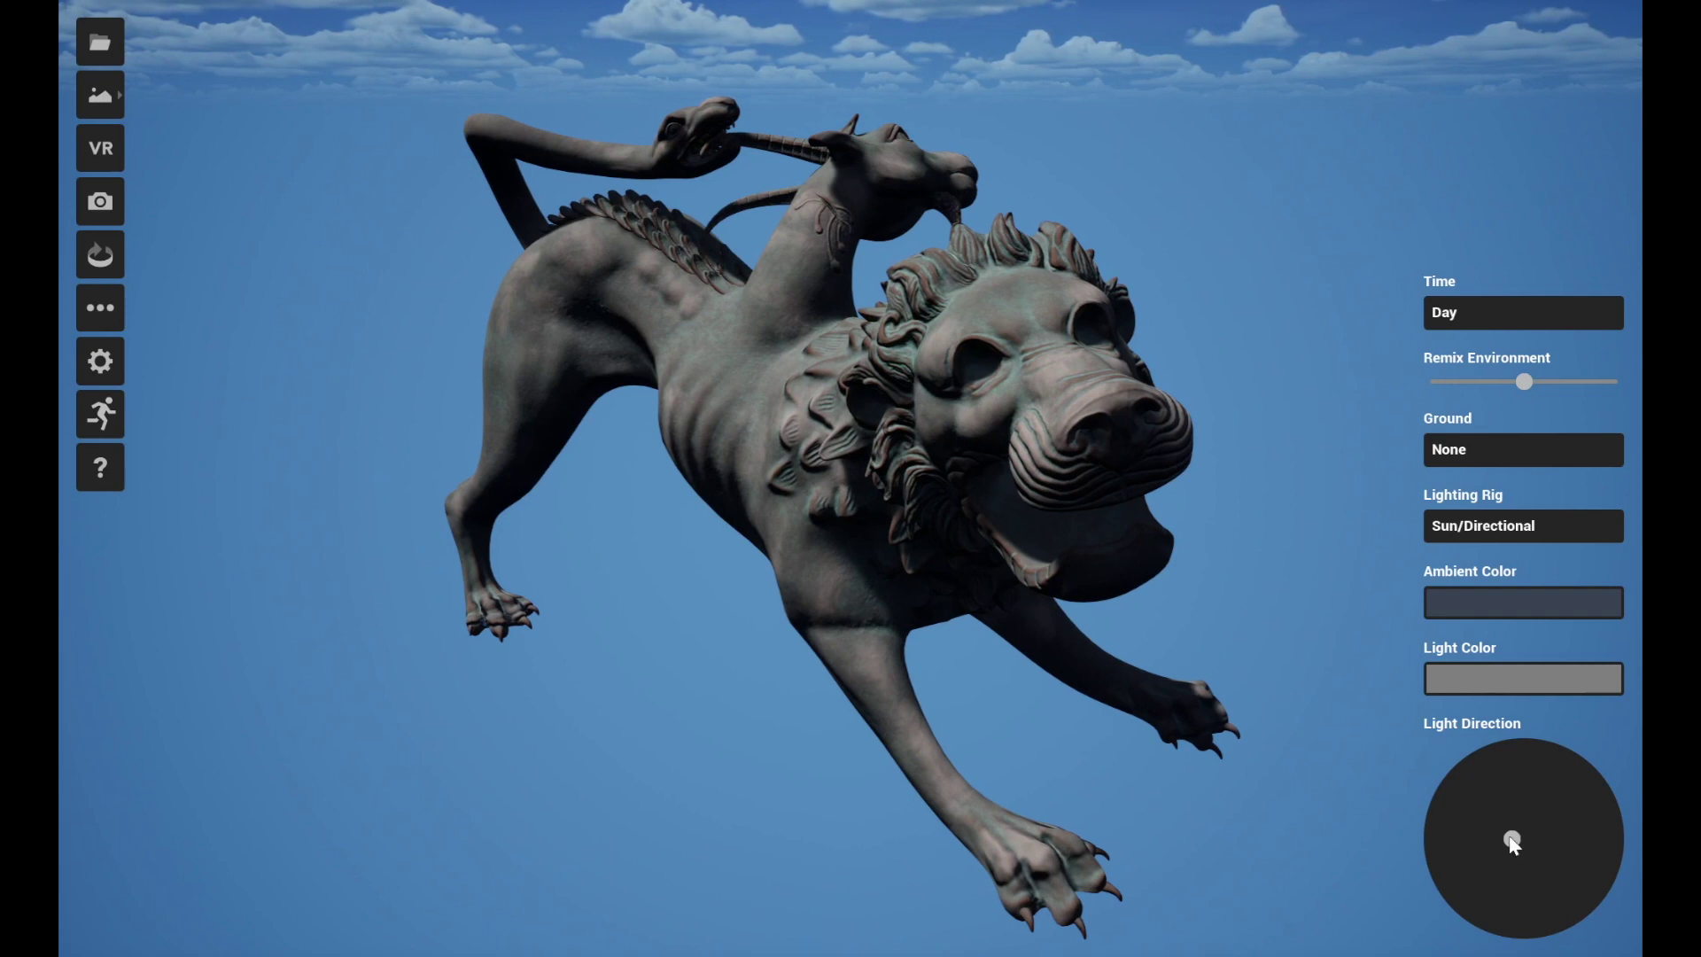
pyautogui.moveTo(1513, 845); pyautogui.dragTo(1495, 875)
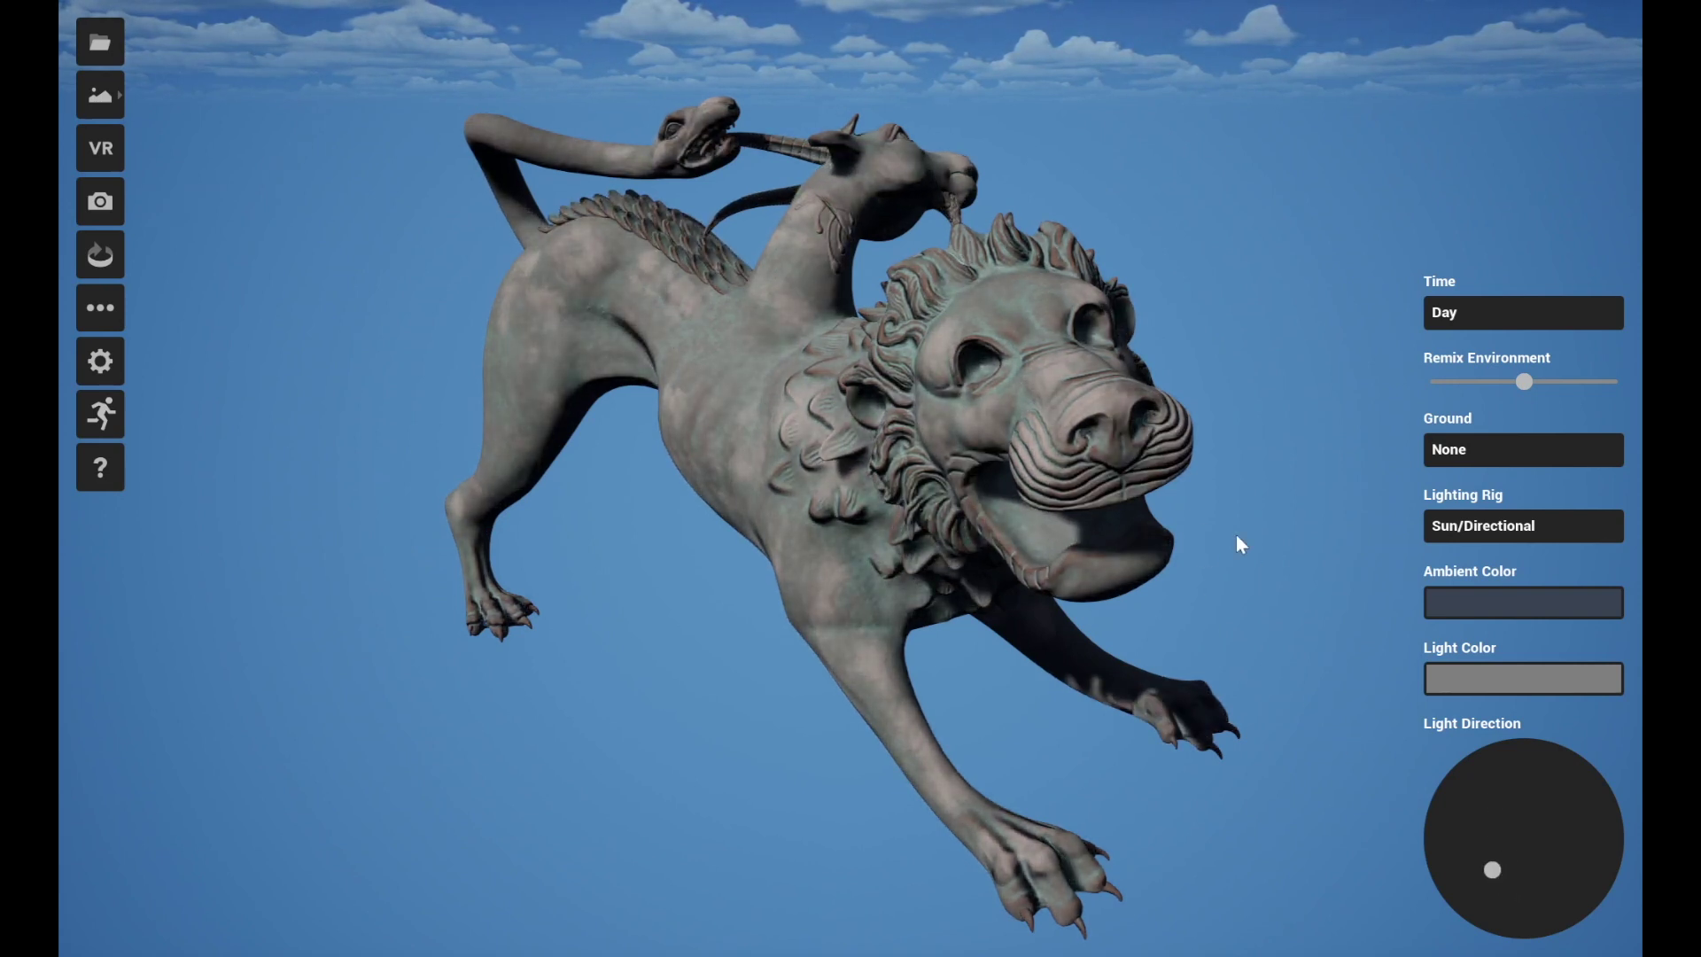